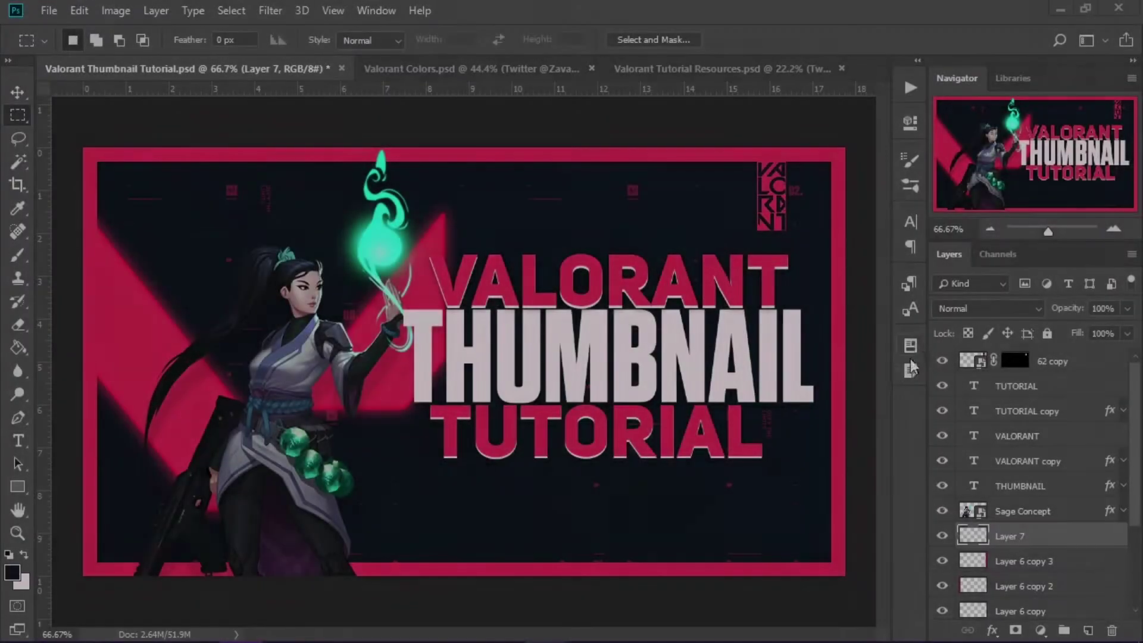
Create a 1280 x 720 px, 72 ppi document with transparent background contents from the YouTube Thumbnail preset.
{"action": "scroll", "coordinate": [487, 306], "scroll_direction": "up", "scroll_amount": 1}
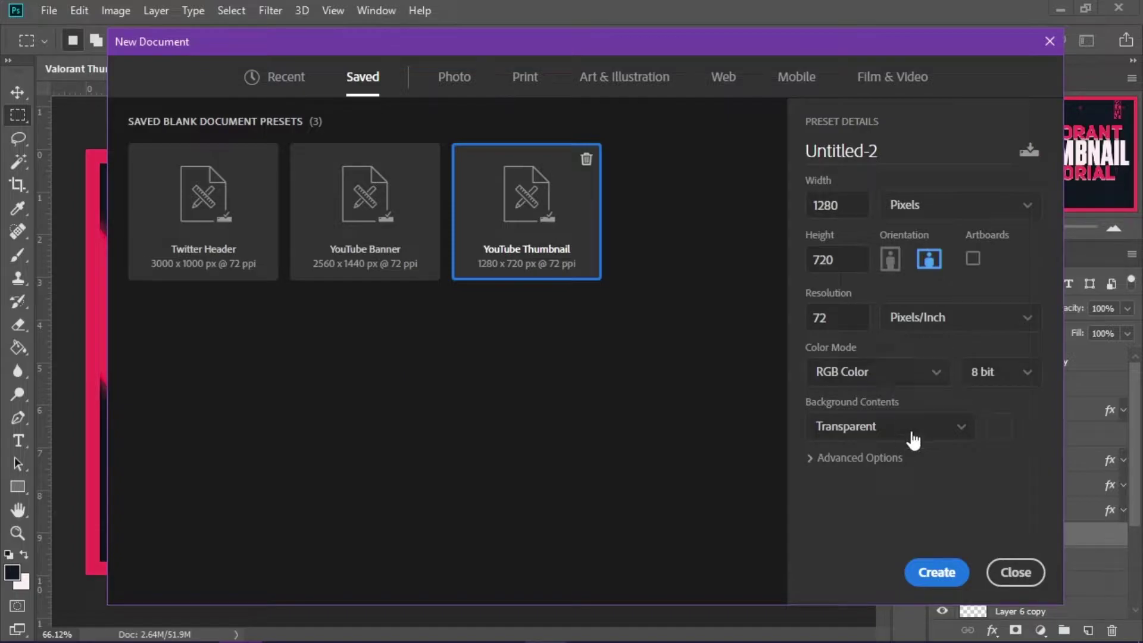
{"action": "left_click", "coordinate": [919, 575]}
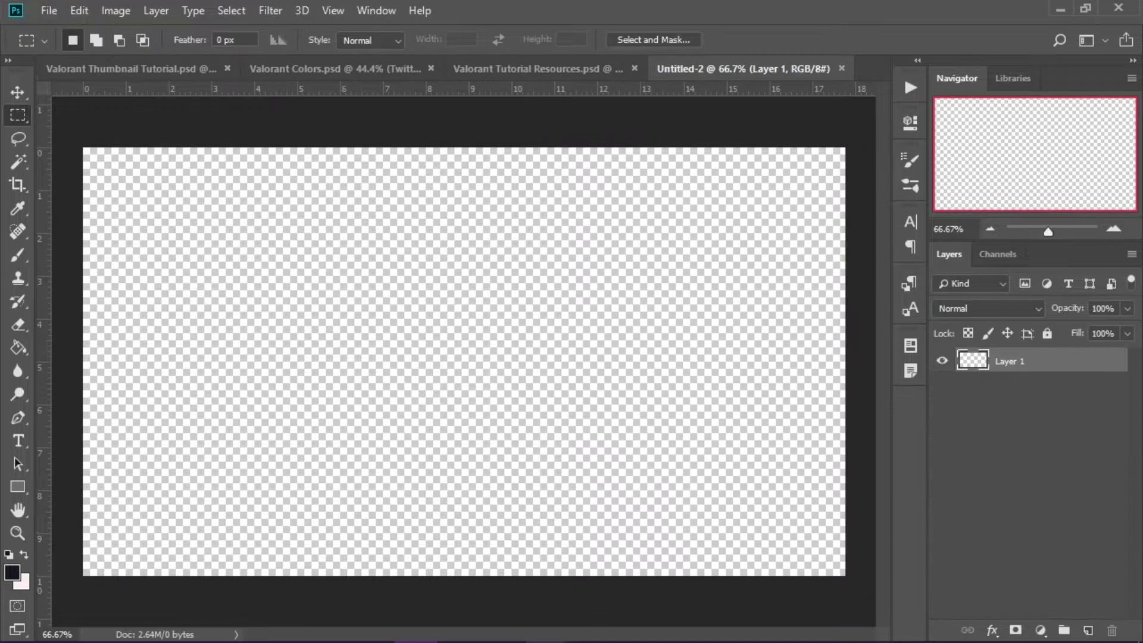
Show Layer 0 in Valorant Tutorial Resources.psd and copy this V logo background into the new thumbnail document.
{"action": "key", "text": "ctrl+shift+Tab"}
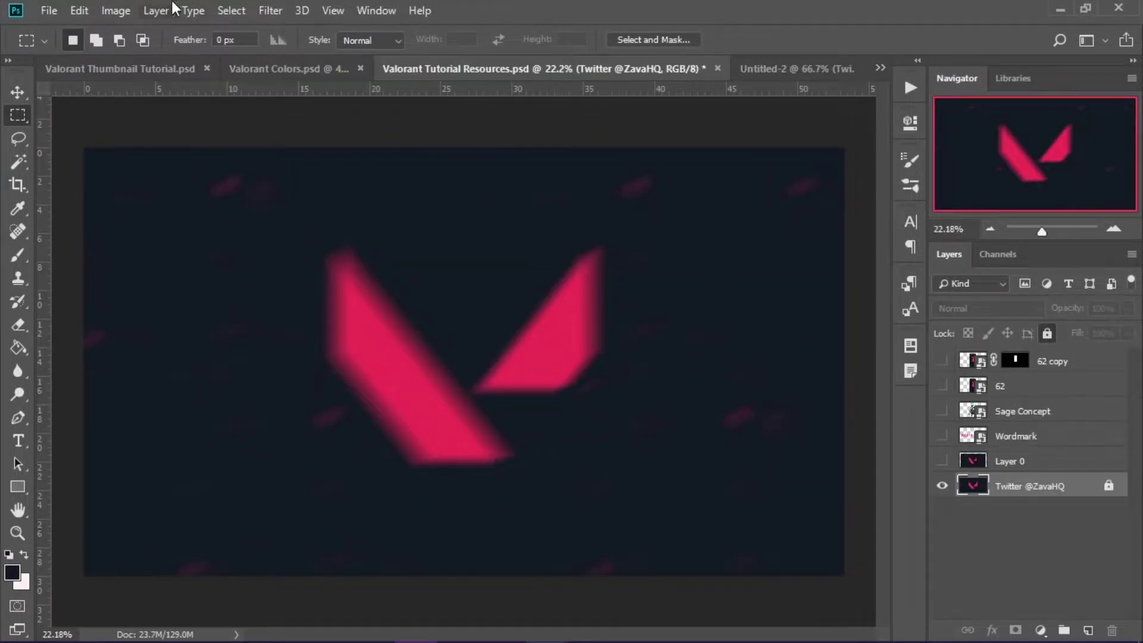
{"action": "scroll", "coordinate": [480, 353], "scroll_direction": "down", "scroll_amount": 2}
{"action": "scroll", "coordinate": [479, 353], "scroll_direction": "up", "scroll_amount": 2}
{"action": "left_click", "coordinate": [942, 460]}
{"action": "left_click", "coordinate": [1028, 463]}
{"action": "left_click_drag", "start_coordinate": [1028, 463], "coordinate": [441, 399]}
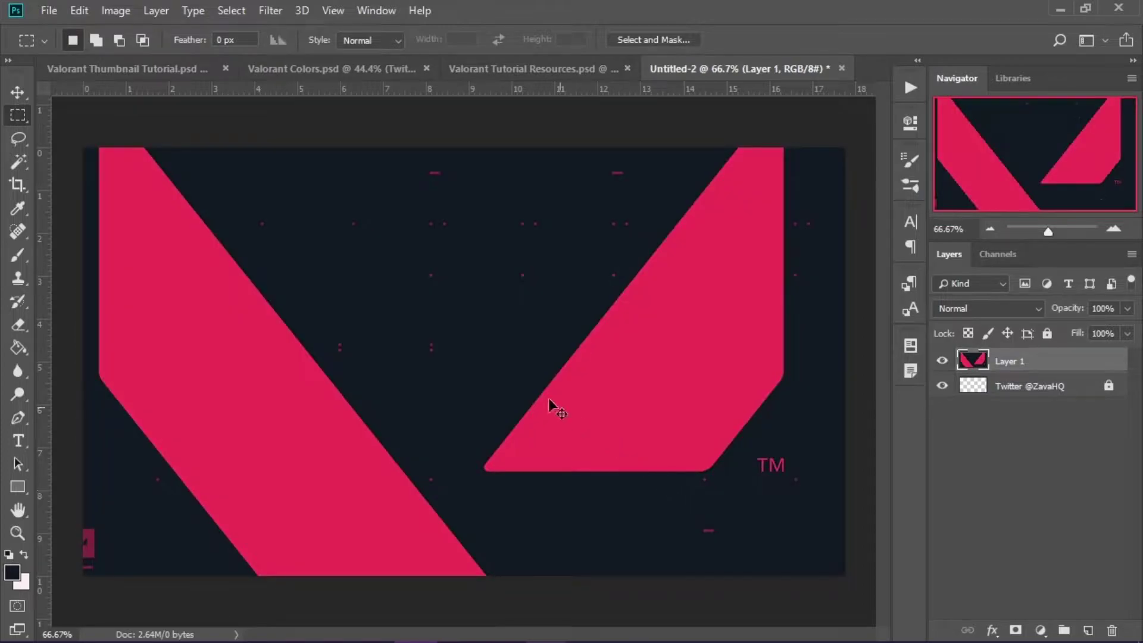
Scale the V logo background layer down and position it so it fills the canvas with the logo centred.
{"action": "scroll", "coordinate": [453, 360], "scroll_direction": "down", "scroll_amount": 5}
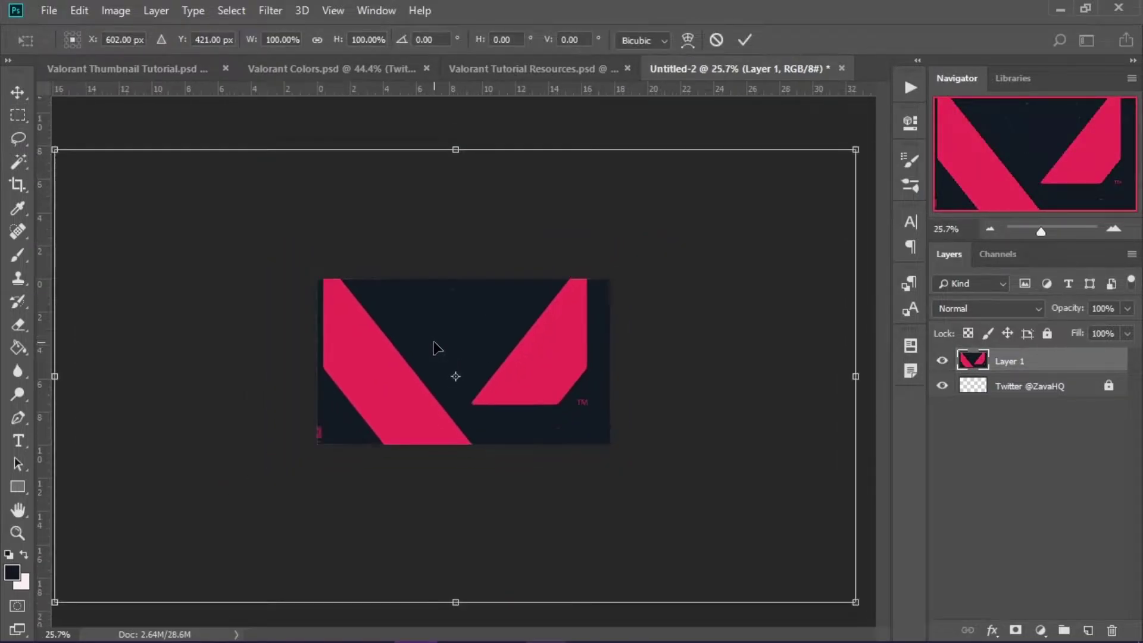
{"action": "left_click_drag", "start_coordinate": [827, 163], "coordinate": [603, 292]}
{"action": "scroll", "coordinate": [529, 351], "scroll_direction": "up", "scroll_amount": 3}
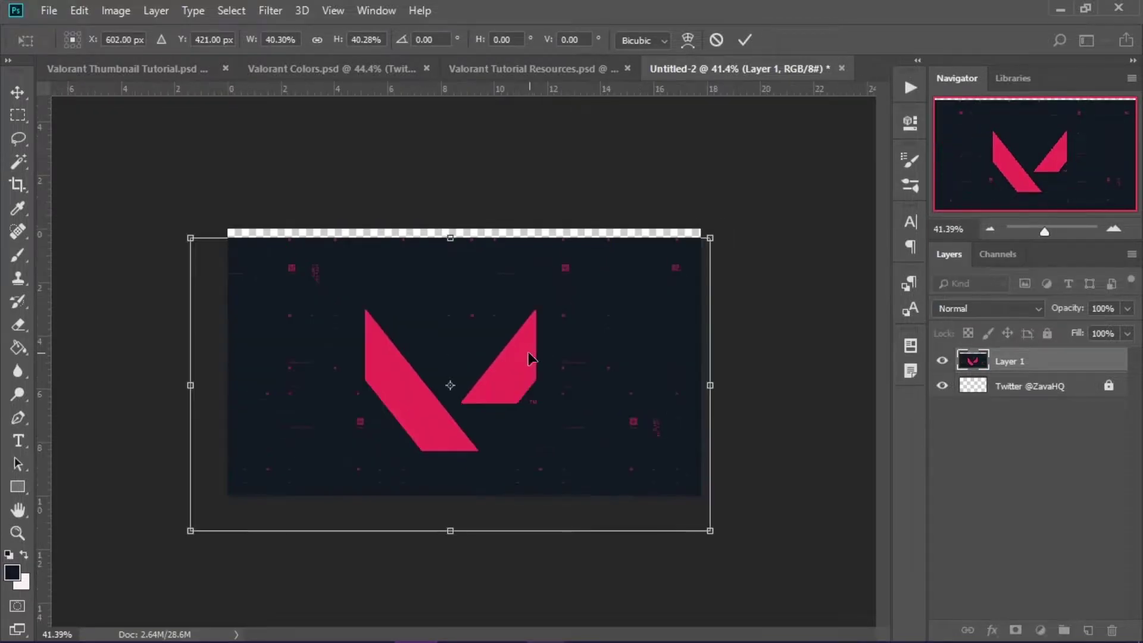
{"action": "left_click_drag", "start_coordinate": [582, 332], "coordinate": [602, 327]}
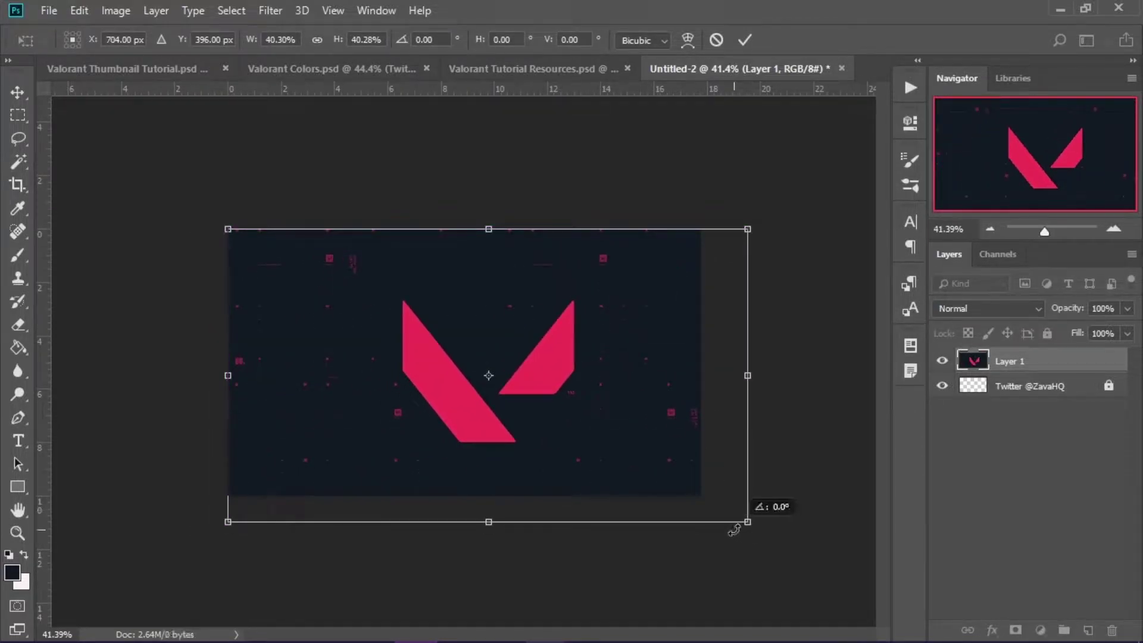
{"action": "left_click_drag", "start_coordinate": [749, 522], "coordinate": [697, 510]}
{"action": "key", "text": "Return"}
{"action": "key", "text": "m"}
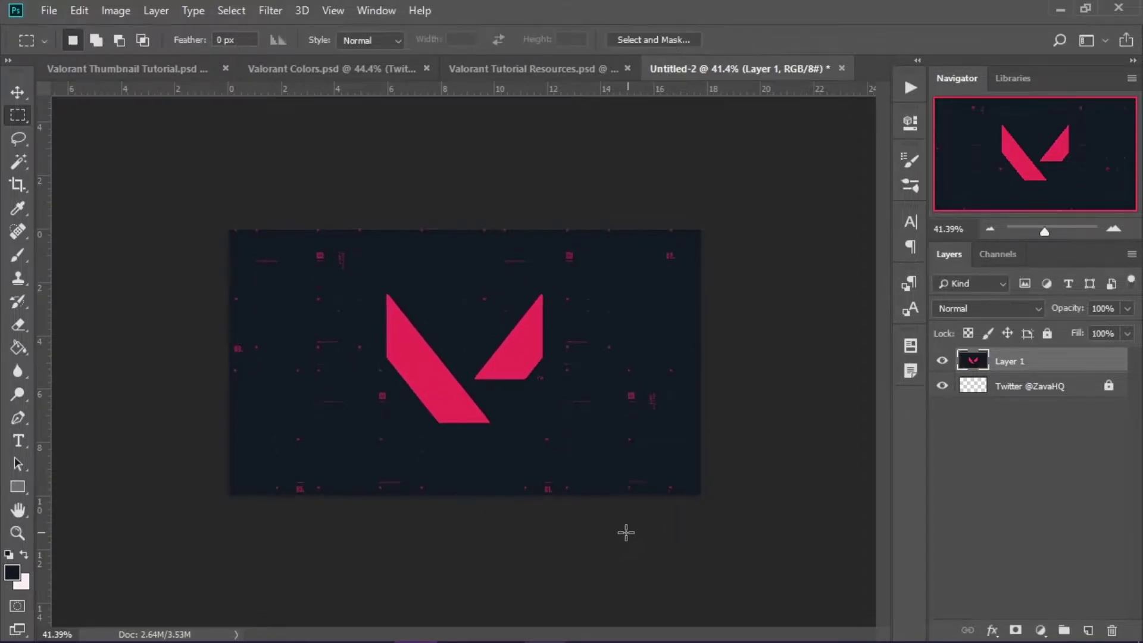
{"action": "scroll", "coordinate": [559, 309], "scroll_direction": "up", "scroll_amount": 2}
{"action": "scroll", "coordinate": [487, 309], "scroll_direction": "up", "scroll_amount": 1}
{"action": "scroll", "coordinate": [487, 310], "scroll_direction": "down", "scroll_amount": 1}
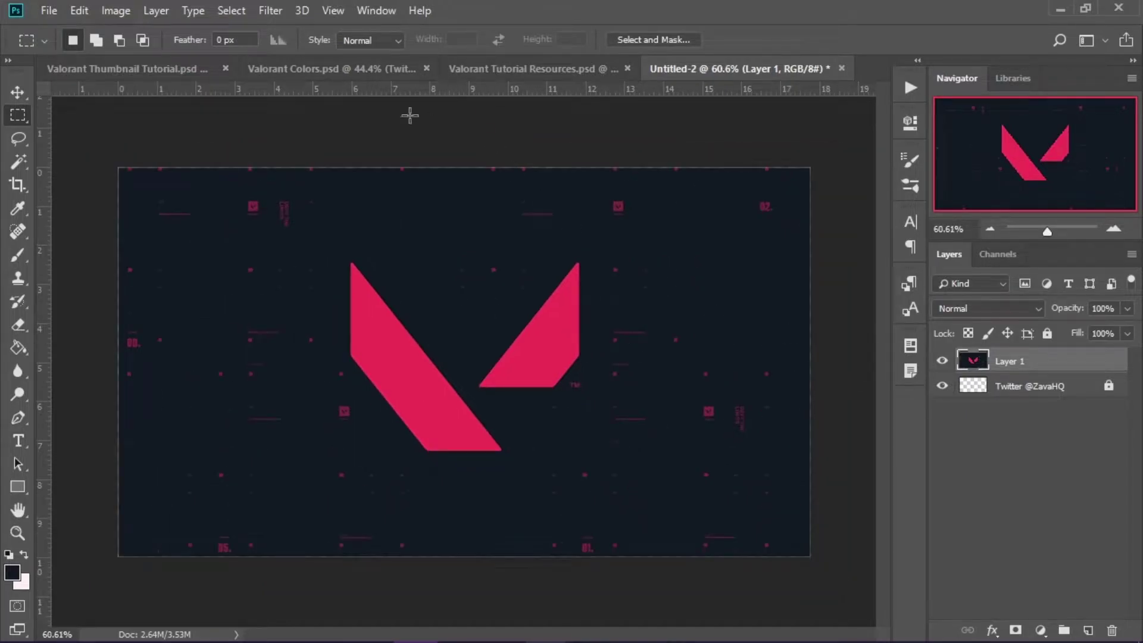
{"action": "key", "text": "ctrl+plus"}
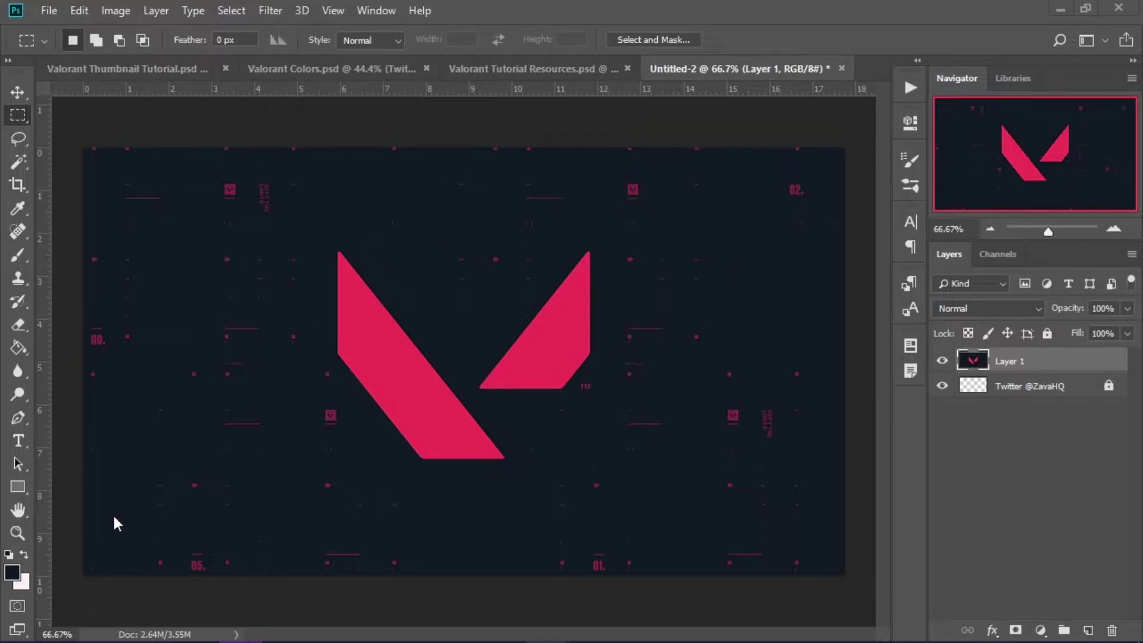
Review the palette in Valorant Colors.psd and check the foreground colour against the #101822 swatch.
{"action": "left_click", "coordinate": [352, 65]}
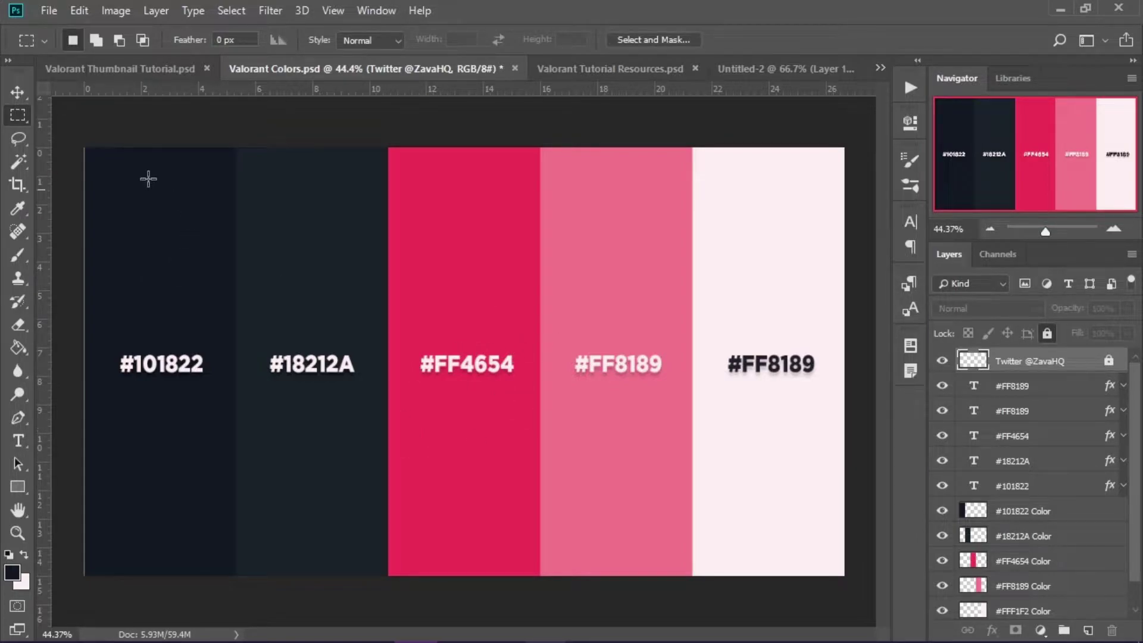
{"action": "left_click_drag", "start_coordinate": [84, 148], "coordinate": [844, 576]}
{"action": "key", "text": "ctrl+d"}
{"action": "left_click", "coordinate": [15, 573]}
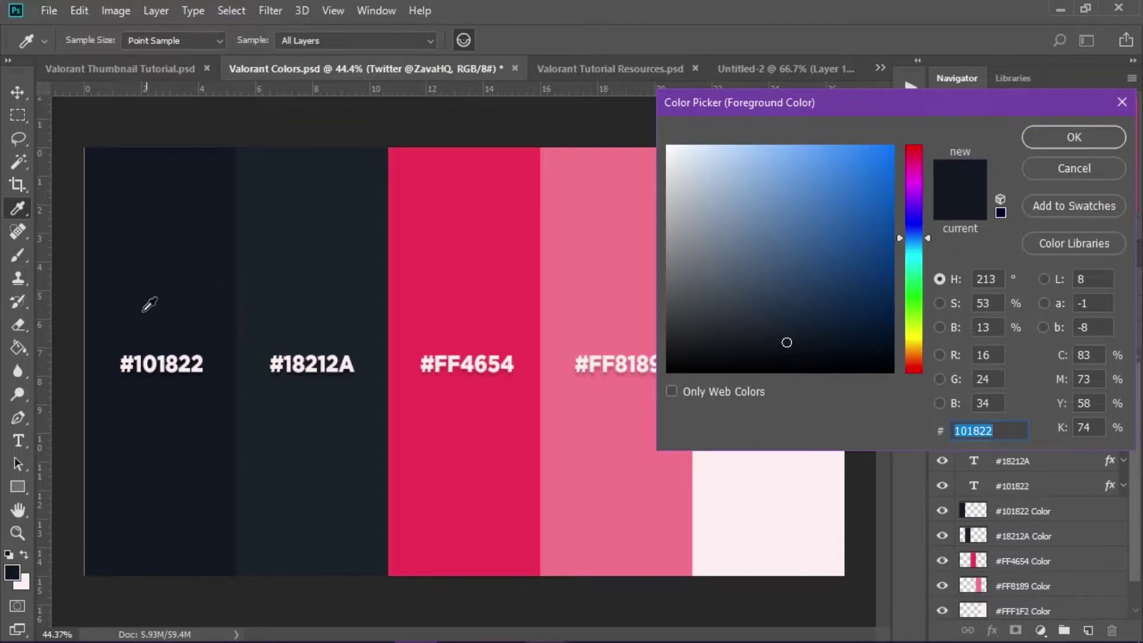
{"action": "left_click", "coordinate": [1052, 137]}
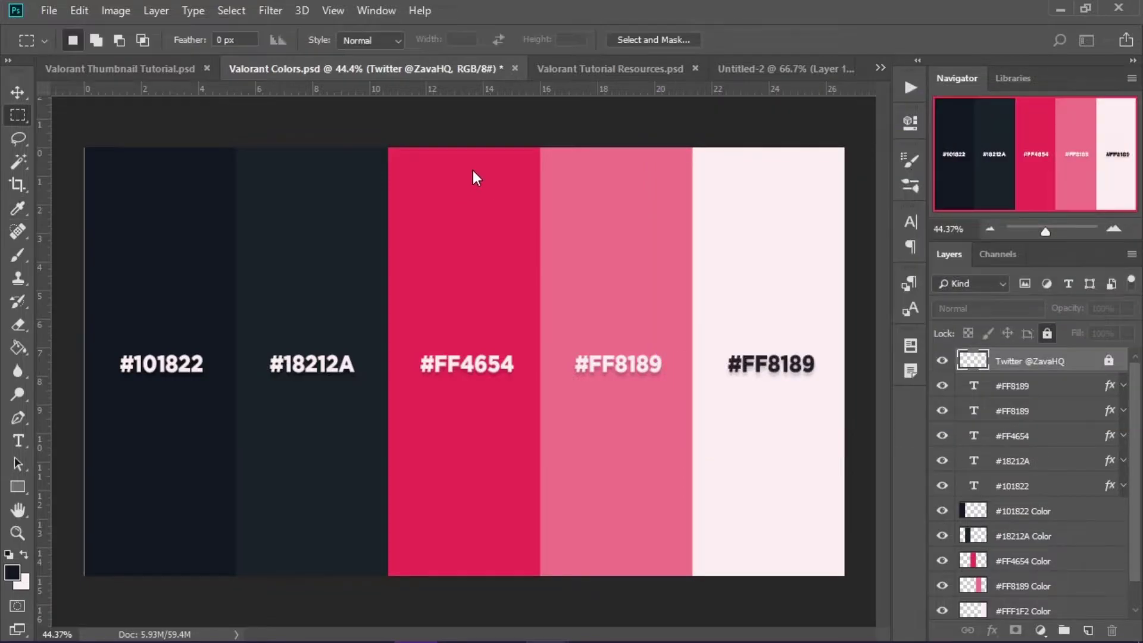
Add a Gradient Overlay to Layer 1 in the thumbnail document, running from black to #101822.
{"action": "left_click", "coordinate": [787, 66]}
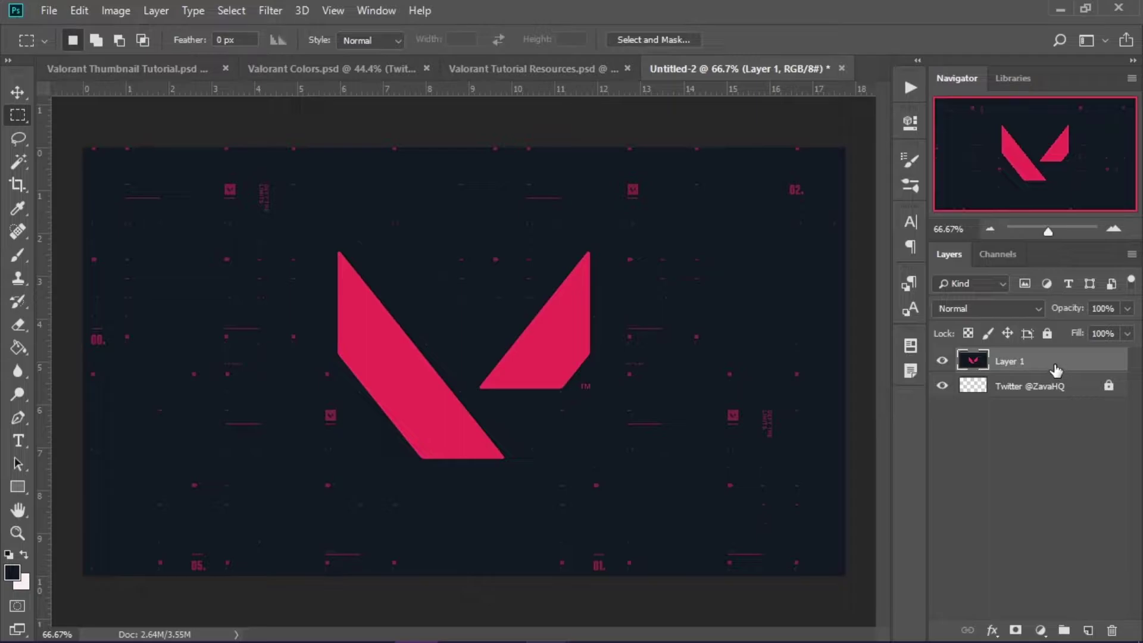
{"action": "double_click", "coordinate": [1056, 366]}
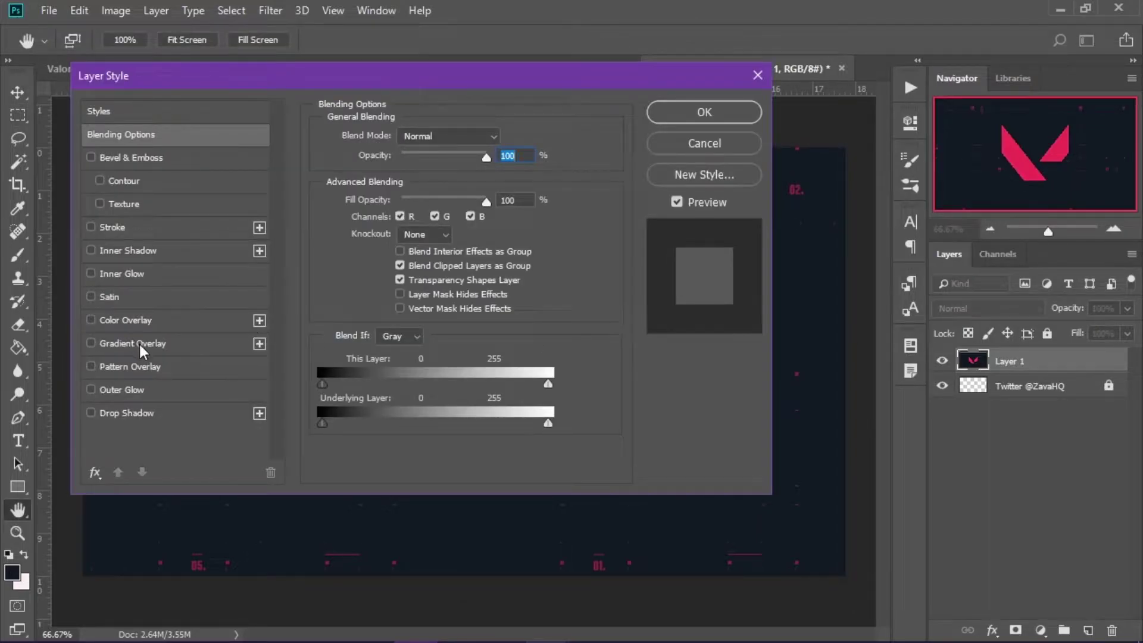
{"action": "left_click", "coordinate": [139, 344]}
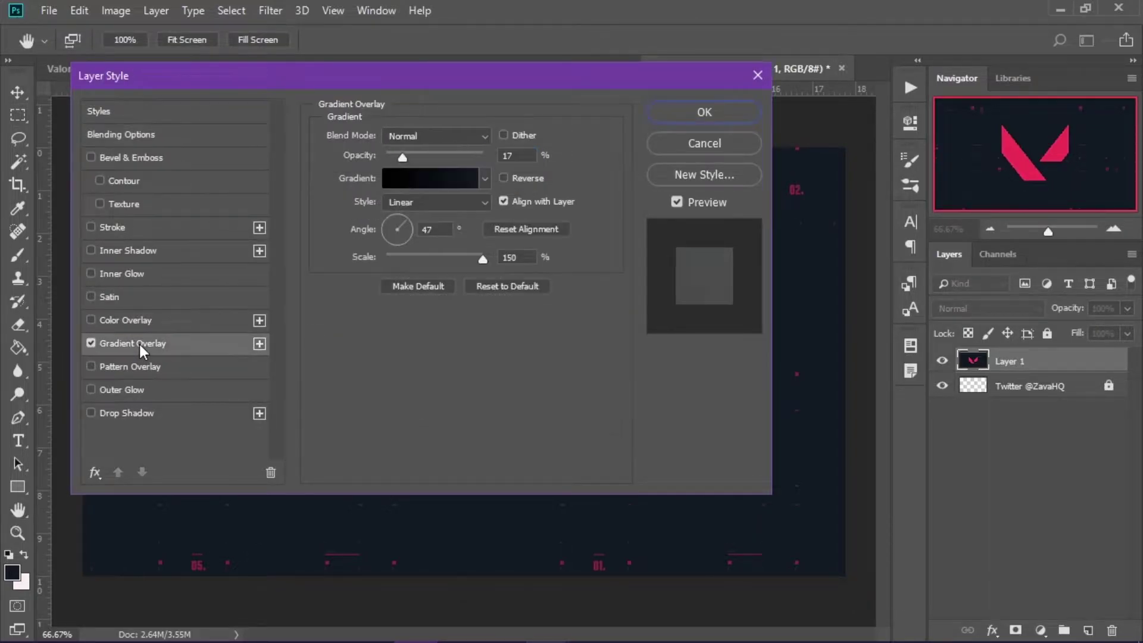
{"action": "left_click", "coordinate": [464, 179]}
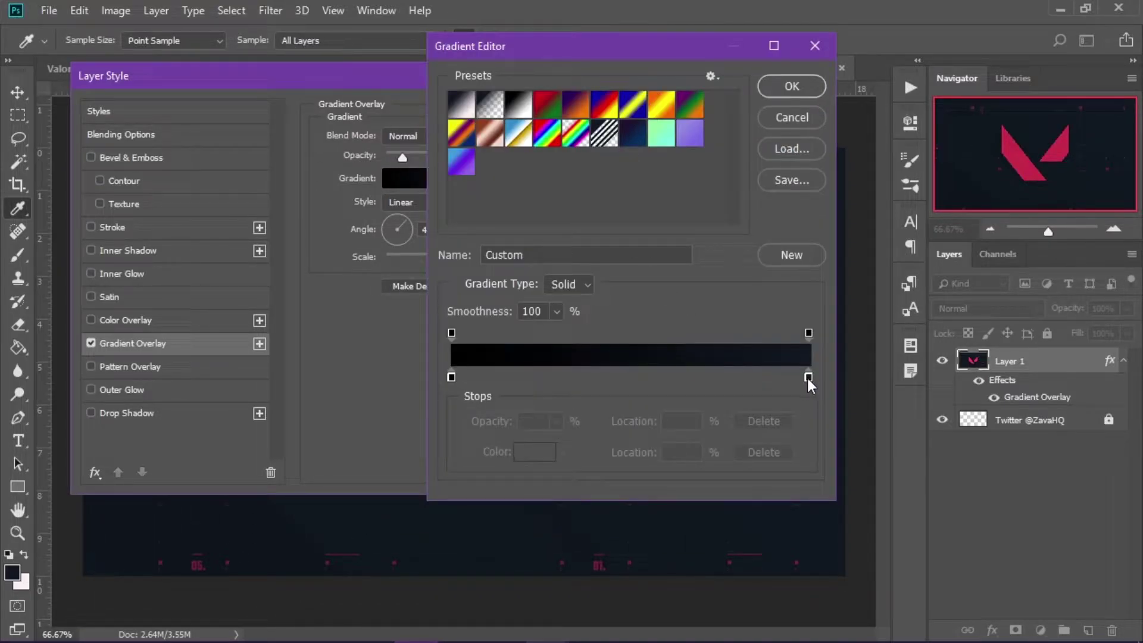
{"action": "left_click", "coordinate": [808, 378]}
{"action": "left_click", "coordinate": [530, 452]}
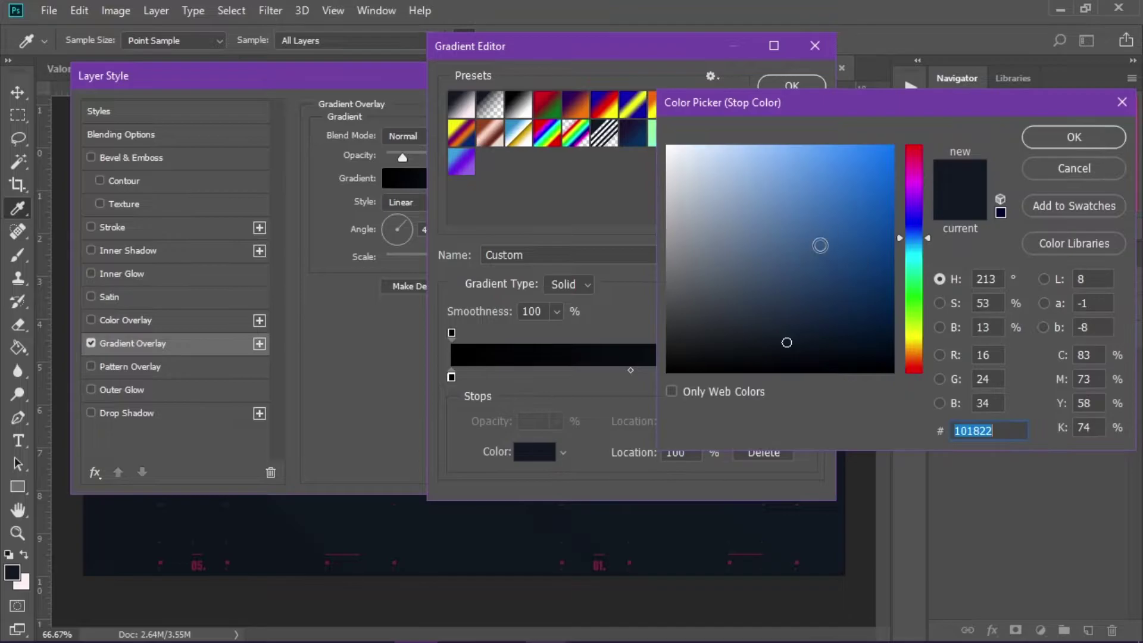
{"action": "left_click", "coordinate": [1052, 143]}
{"action": "left_click", "coordinate": [451, 377]}
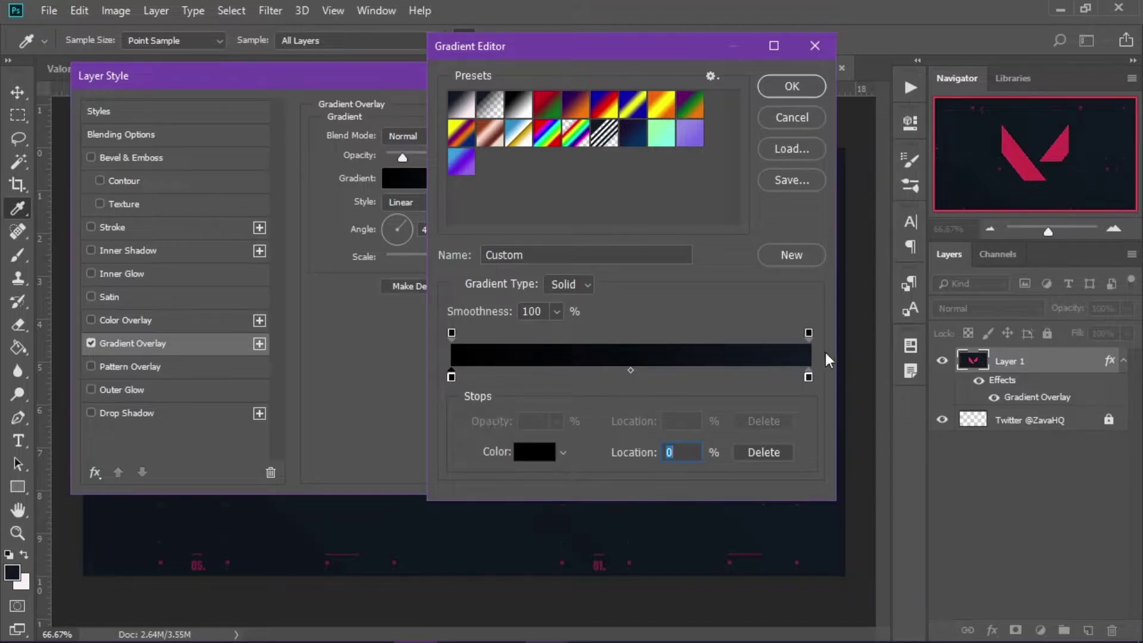
{"action": "left_click", "coordinate": [775, 88]}
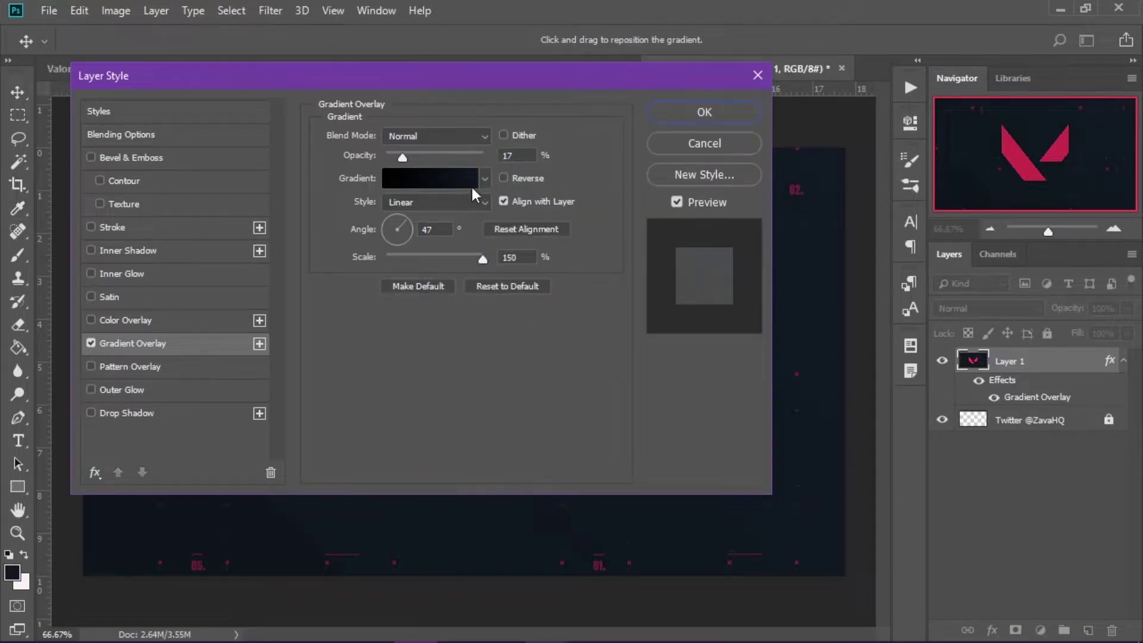
Try reversing the overlay gradient, then apply it unreversed as linear with 17% opacity, 47° angle and 150% scale.
{"action": "left_click", "coordinate": [510, 180]}
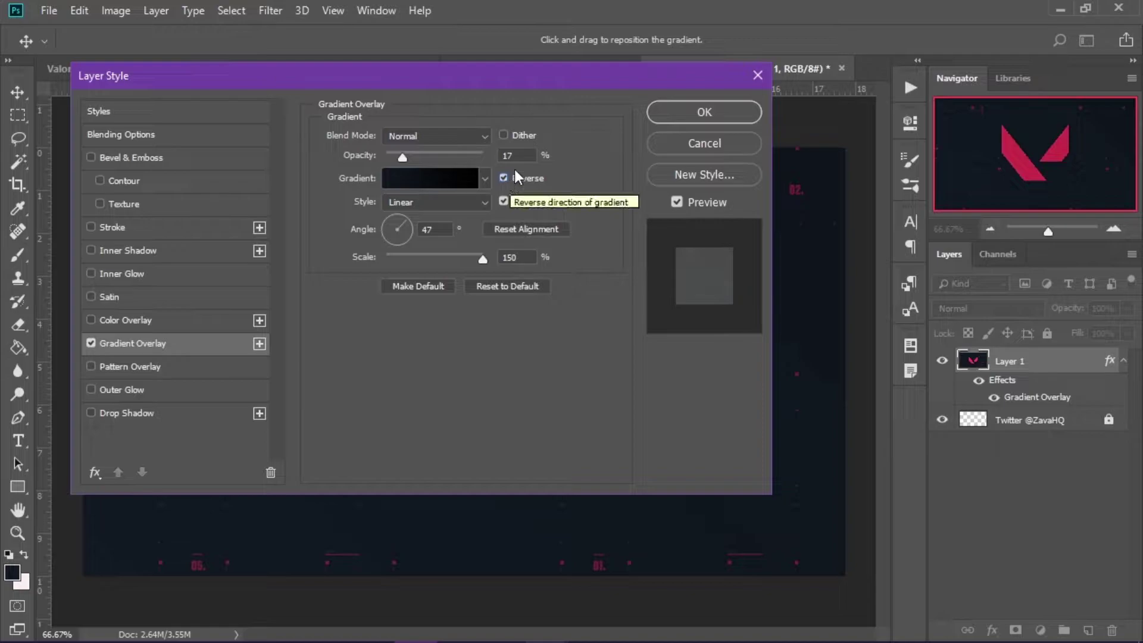
{"action": "key", "text": "Return"}
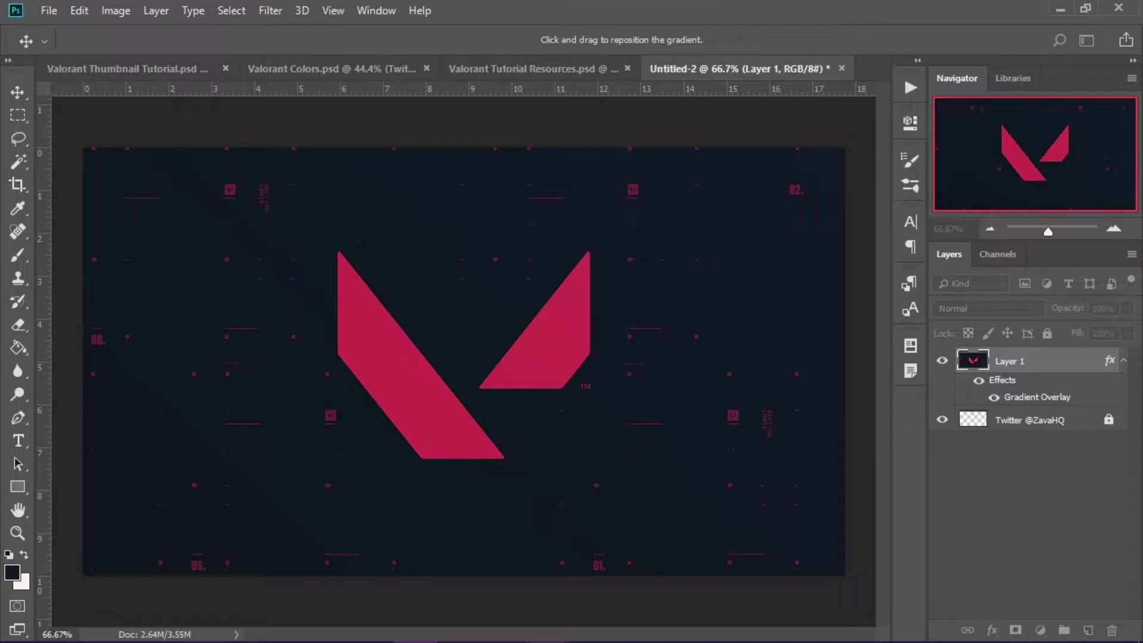
{"action": "left_click_drag", "start_coordinate": [743, 87], "coordinate": [815, 116]}
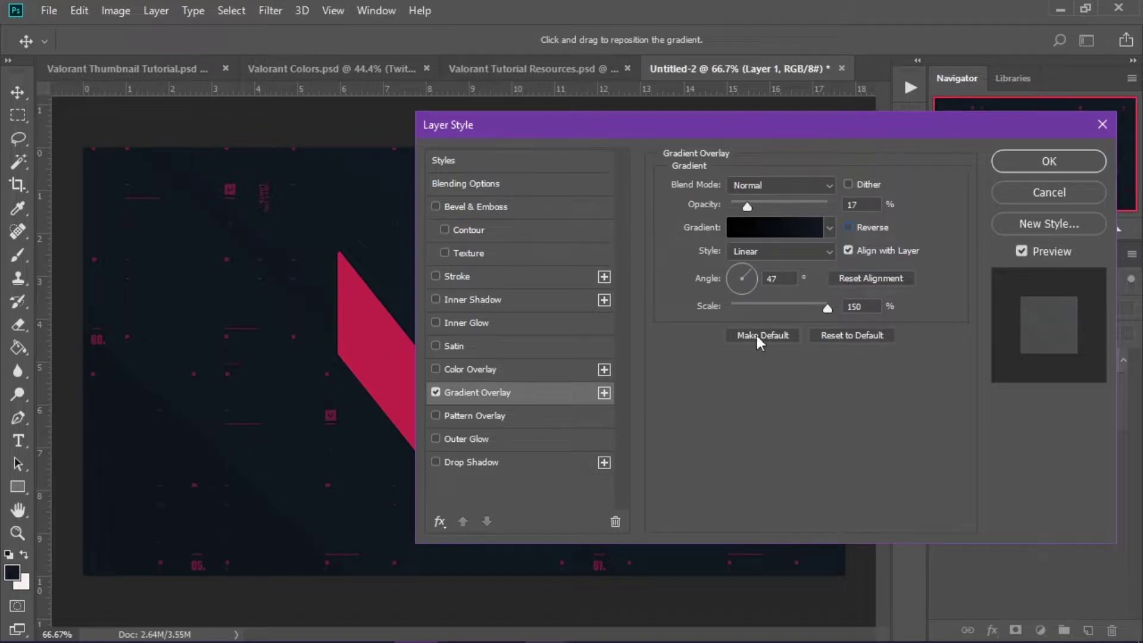
{"action": "mouse_move", "coordinate": [753, 278]}
{"action": "left_mouse_down"}
{"action": "mouse_move", "coordinate": [738, 304]}
{"action": "mouse_move", "coordinate": [731, 275]}
{"action": "left_mouse_up"}
{"action": "left_click", "coordinate": [1028, 163]}
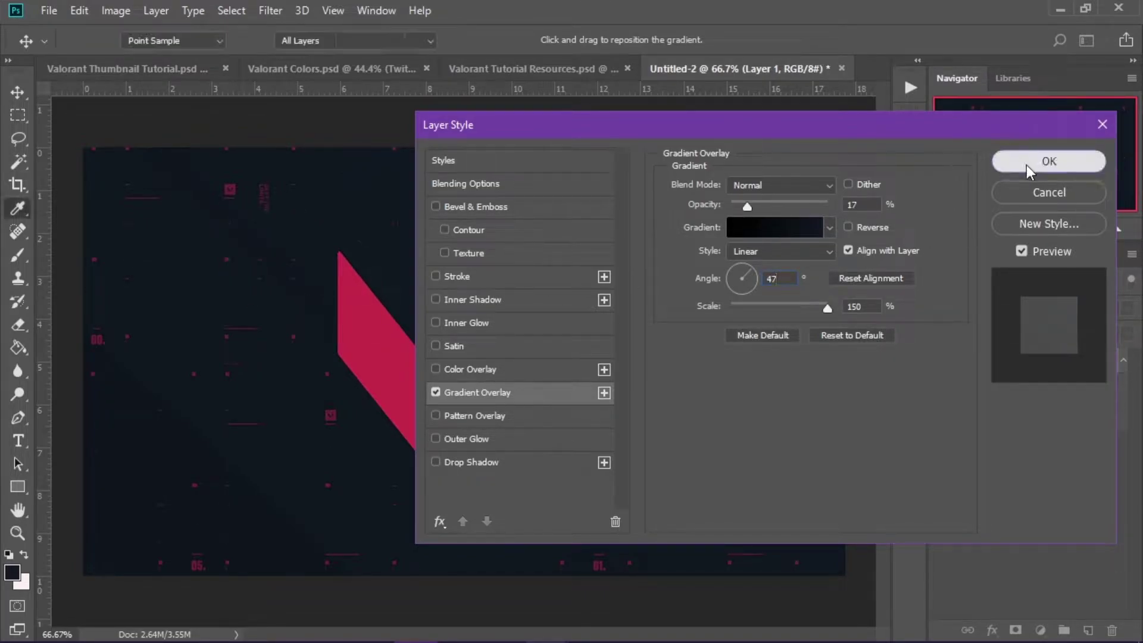
{"action": "left_click", "coordinate": [1123, 360]}
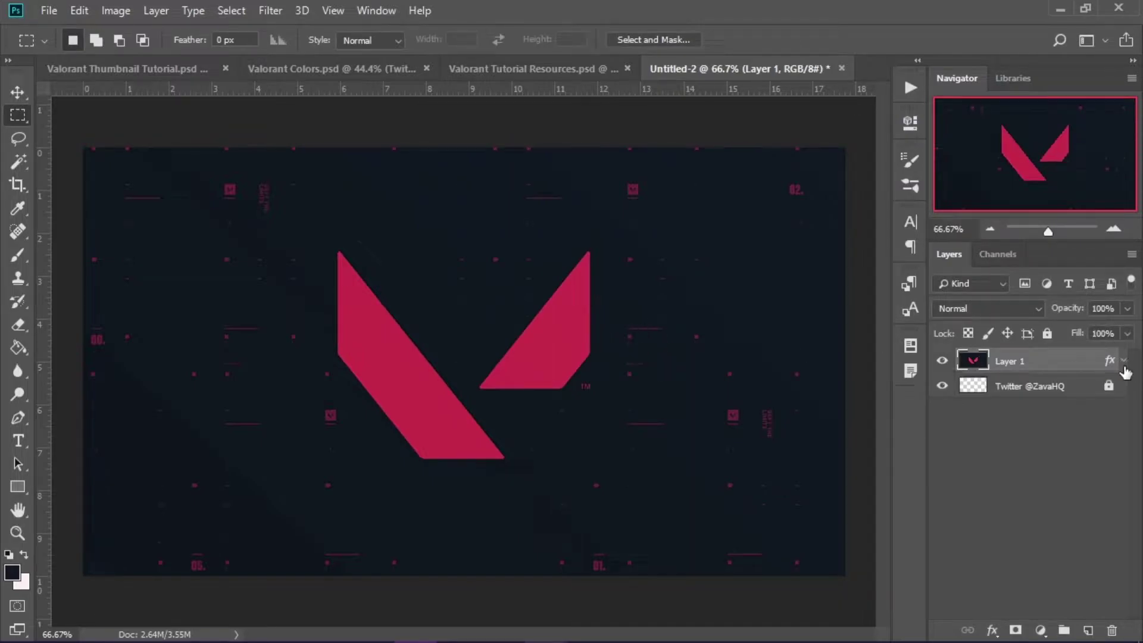
Duplicate Layer 1 beneath the original, hide the copy and make the original the active layer.
{"action": "left_click_drag", "start_coordinate": [1000, 372], "coordinate": [1025, 373]}
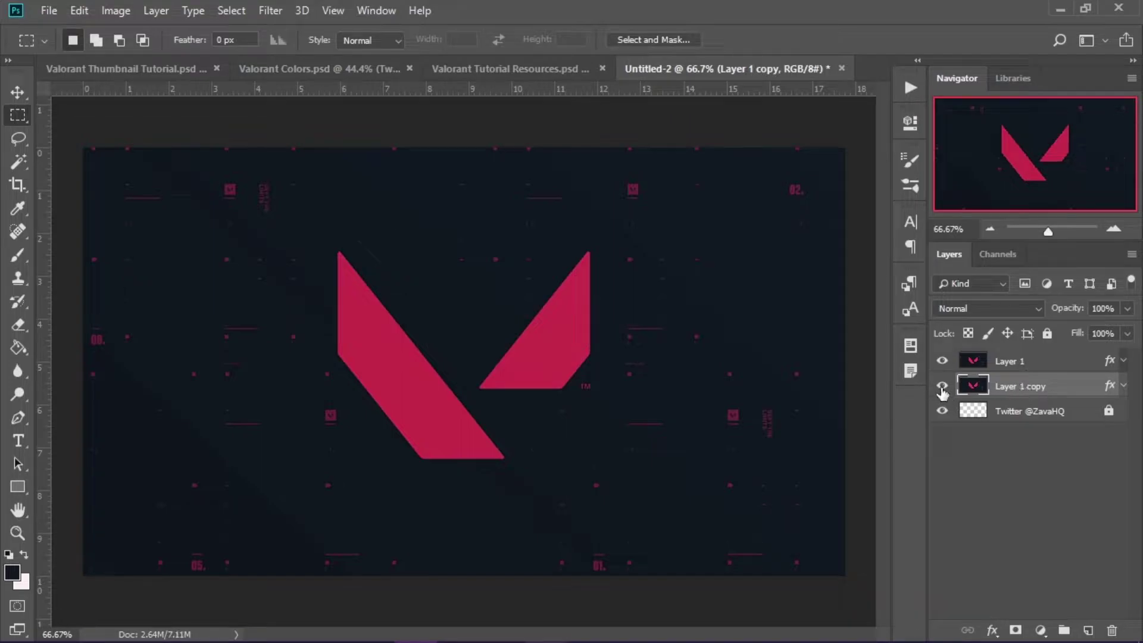
{"action": "left_click", "coordinate": [941, 386]}
{"action": "left_click", "coordinate": [1024, 361]}
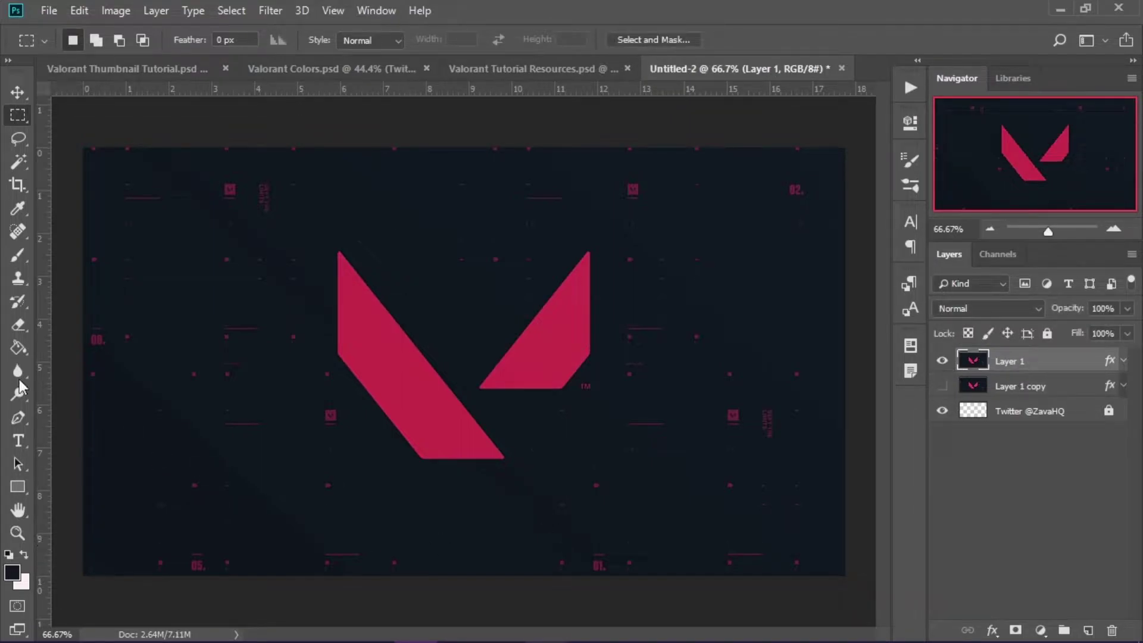
Select both red pieces of the V logo with the Magic Wand and cut them onto a new layer.
{"action": "left_click", "coordinate": [14, 162]}
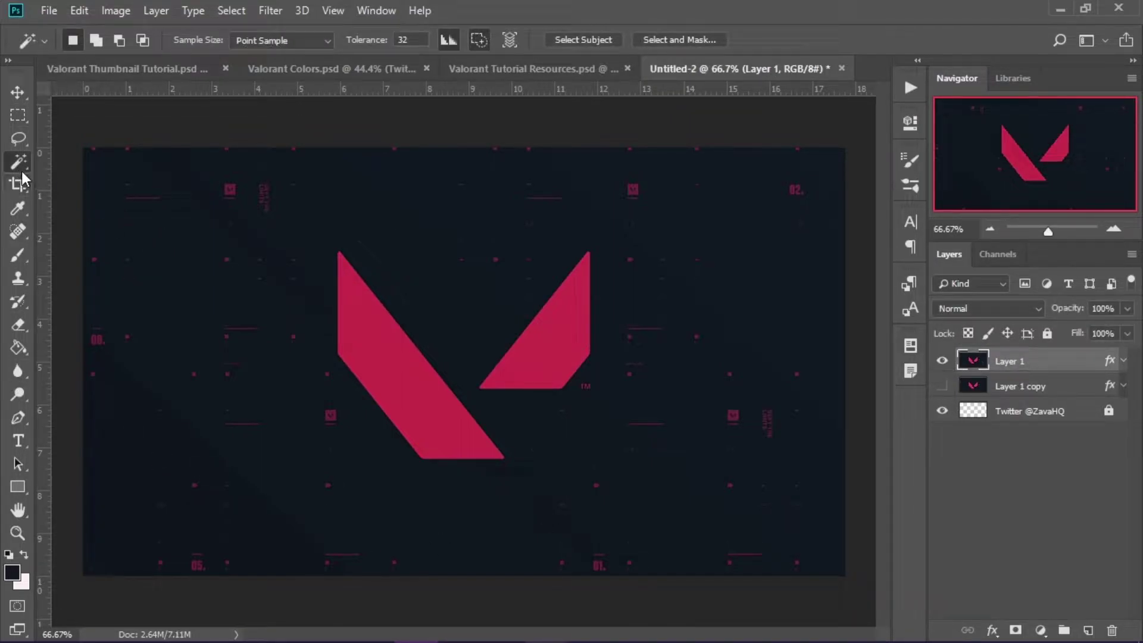
{"action": "left_click", "coordinate": [389, 378]}
{"action": "scroll", "coordinate": [353, 356], "scroll_direction": "up", "scroll_amount": 3}
{"action": "scroll", "coordinate": [351, 356], "scroll_direction": "up", "scroll_amount": 1}
{"action": "scroll", "coordinate": [214, 231], "scroll_direction": "down", "scroll_amount": 1}
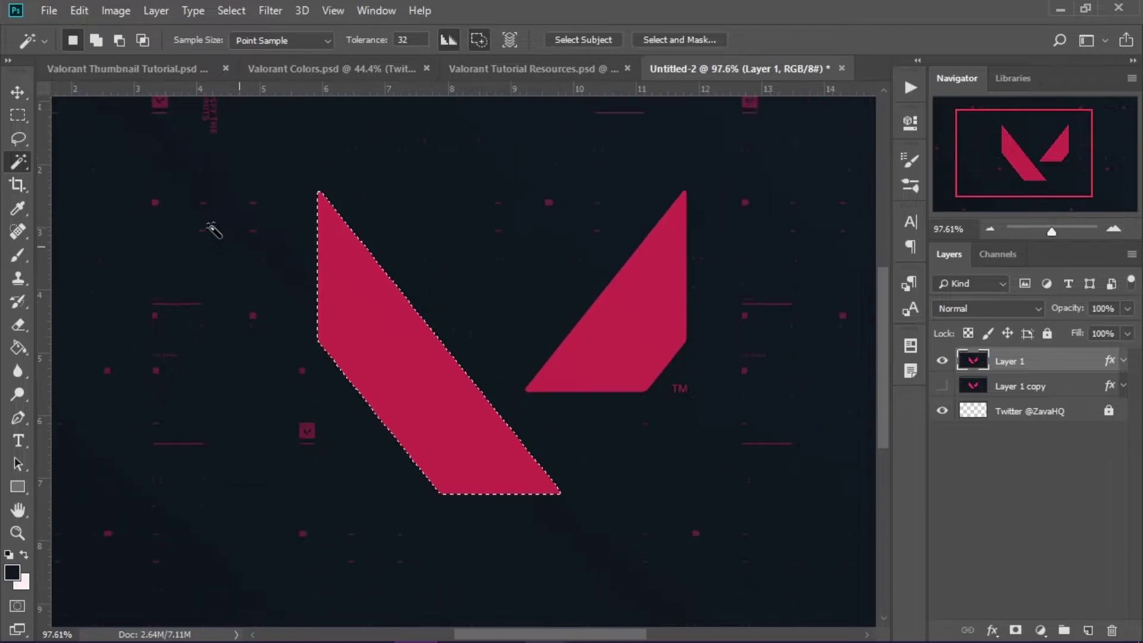
{"action": "scroll", "coordinate": [627, 293], "scroll_direction": "up", "scroll_amount": 2}
{"action": "left_click", "coordinate": [646, 309], "text": "shift"}
{"action": "scroll", "coordinate": [513, 321], "scroll_direction": "down", "scroll_amount": 3}
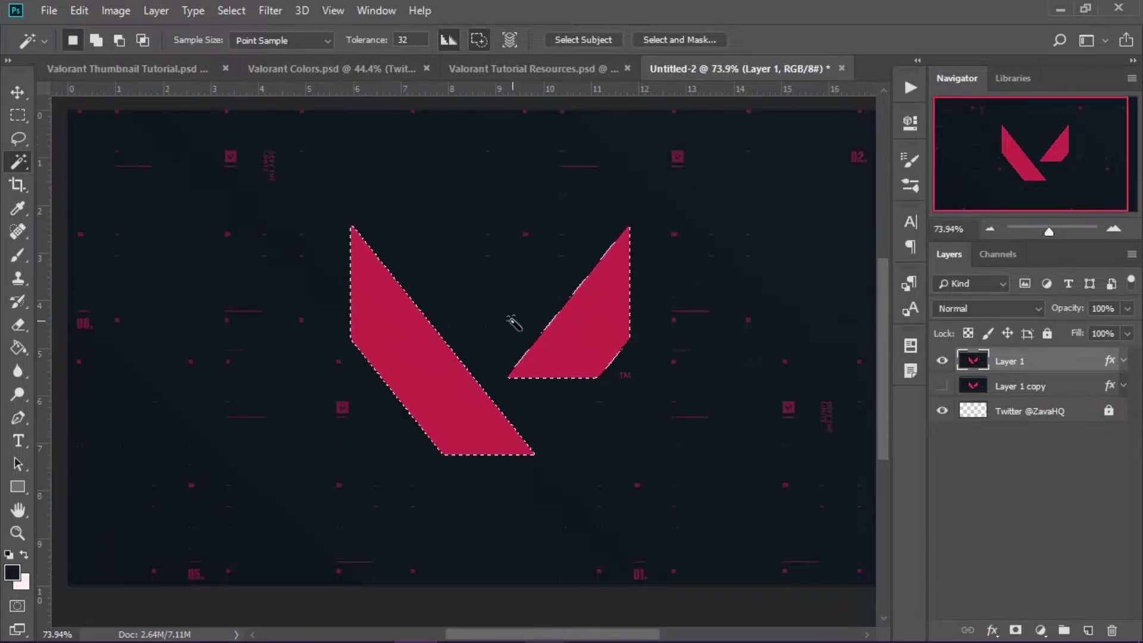
{"action": "scroll", "coordinate": [513, 324], "scroll_direction": "down", "scroll_amount": 2}
{"action": "scroll", "coordinate": [506, 351], "scroll_direction": "up", "scroll_amount": 1}
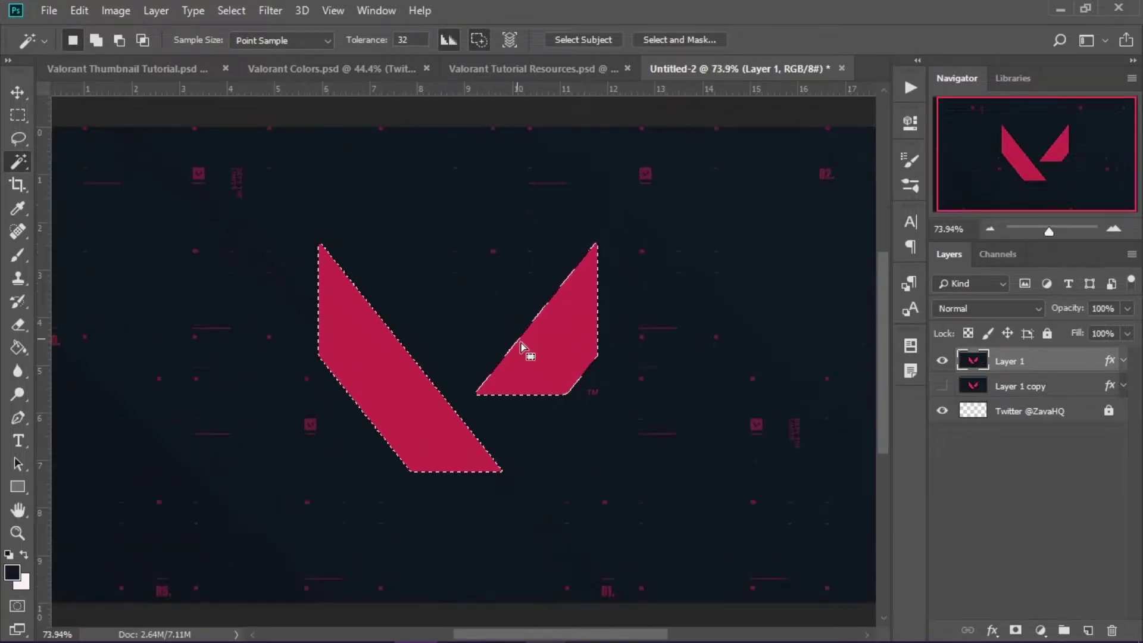
{"action": "right_click", "coordinate": [534, 355]}
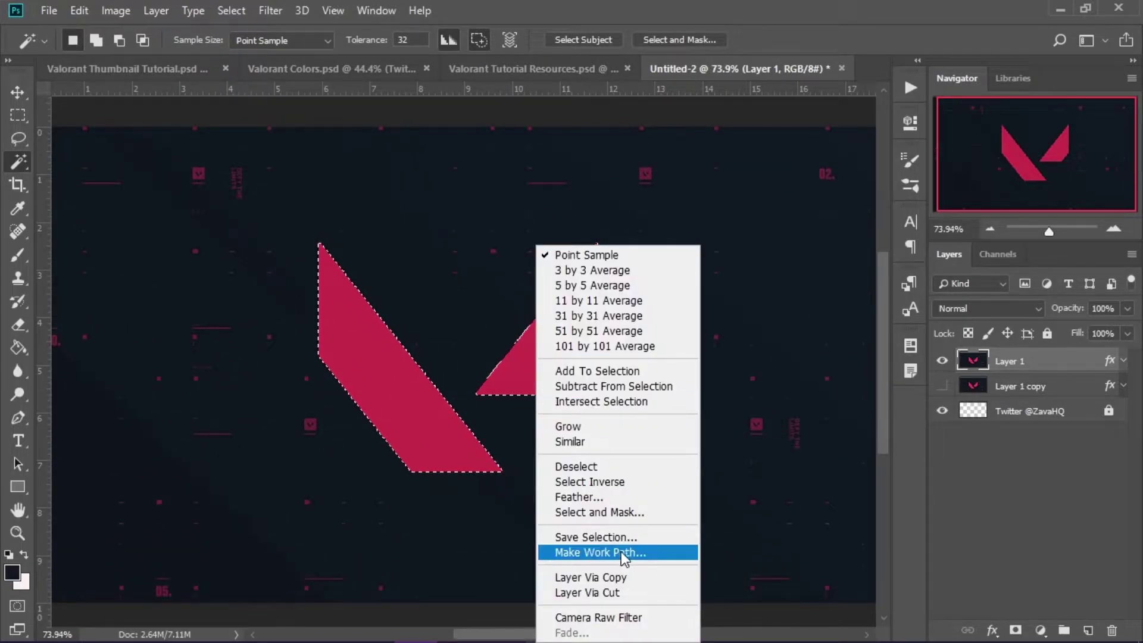
{"action": "left_click", "coordinate": [637, 593]}
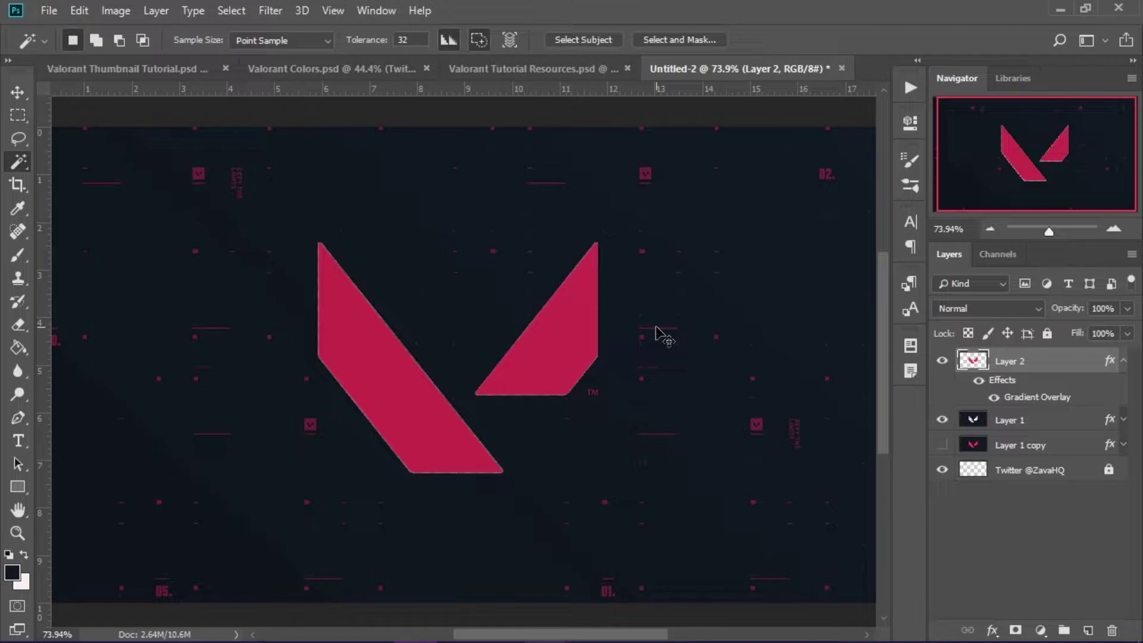
Move the cut-out V logo against the canvas's left edge and enlarge it to about 137% with Free Transform.
{"action": "key", "text": "ctrl+t"}
{"action": "scroll", "coordinate": [634, 333], "scroll_direction": "down", "scroll_amount": 1}
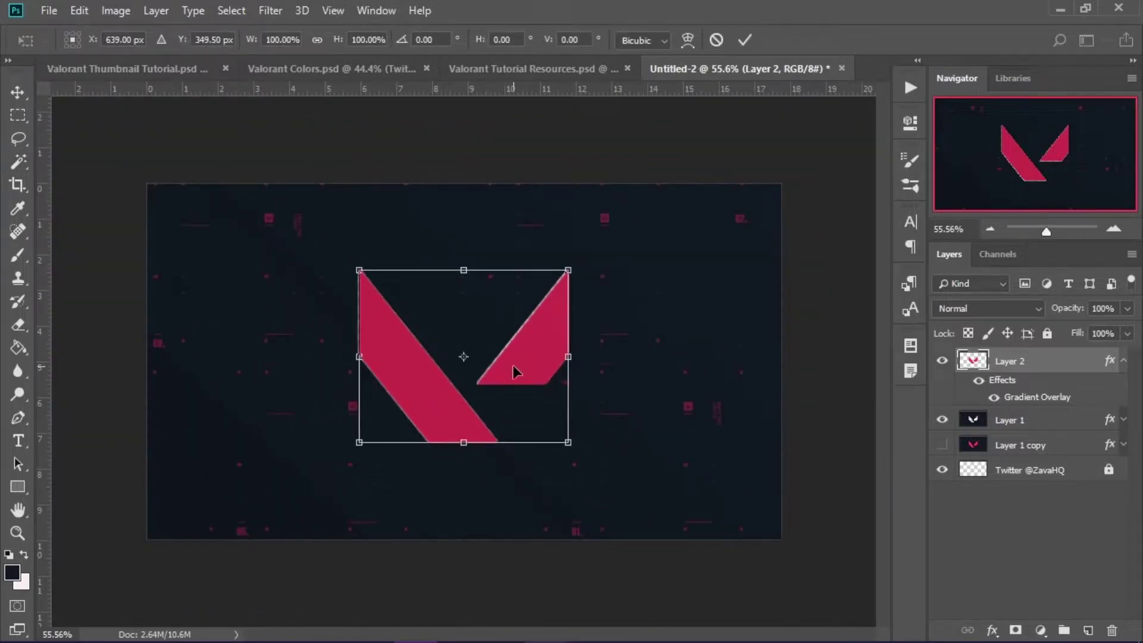
{"action": "left_click_drag", "start_coordinate": [492, 360], "coordinate": [302, 345]}
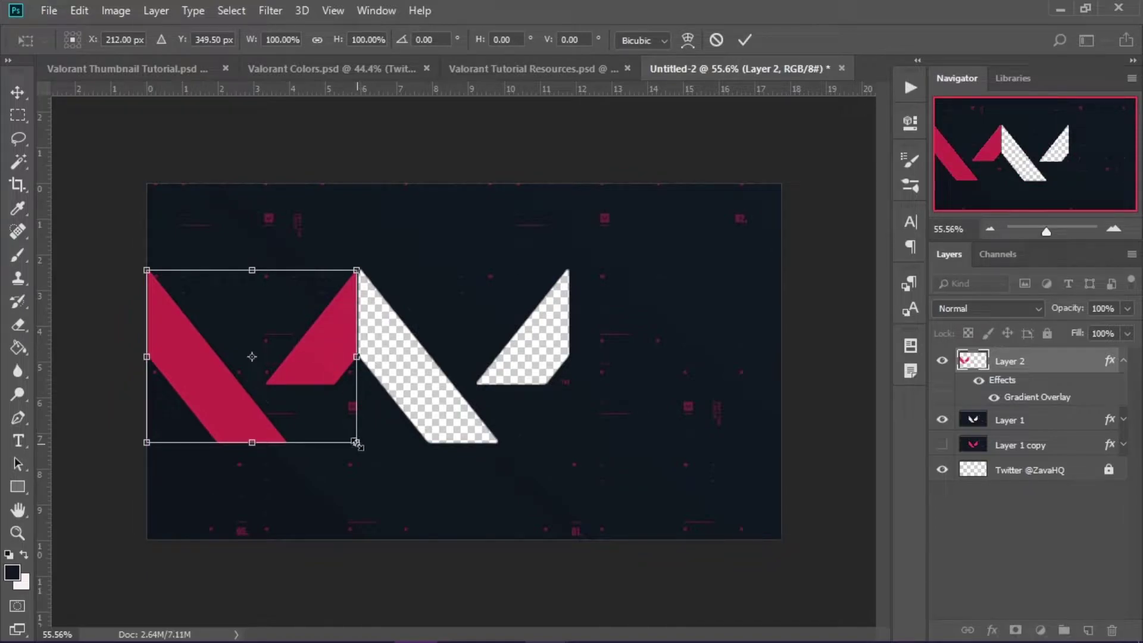
{"action": "left_click_drag", "start_coordinate": [356, 443], "coordinate": [400, 475]}
{"action": "left_click_drag", "start_coordinate": [296, 421], "coordinate": [335, 414]}
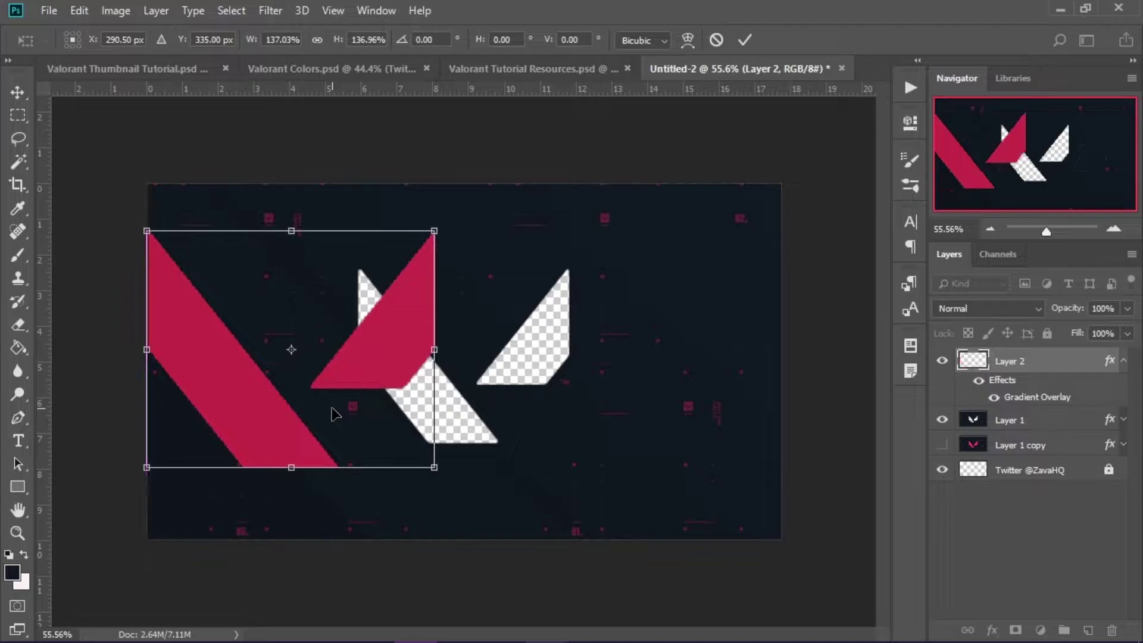
{"action": "key", "text": "Return"}
{"action": "key", "text": "w"}
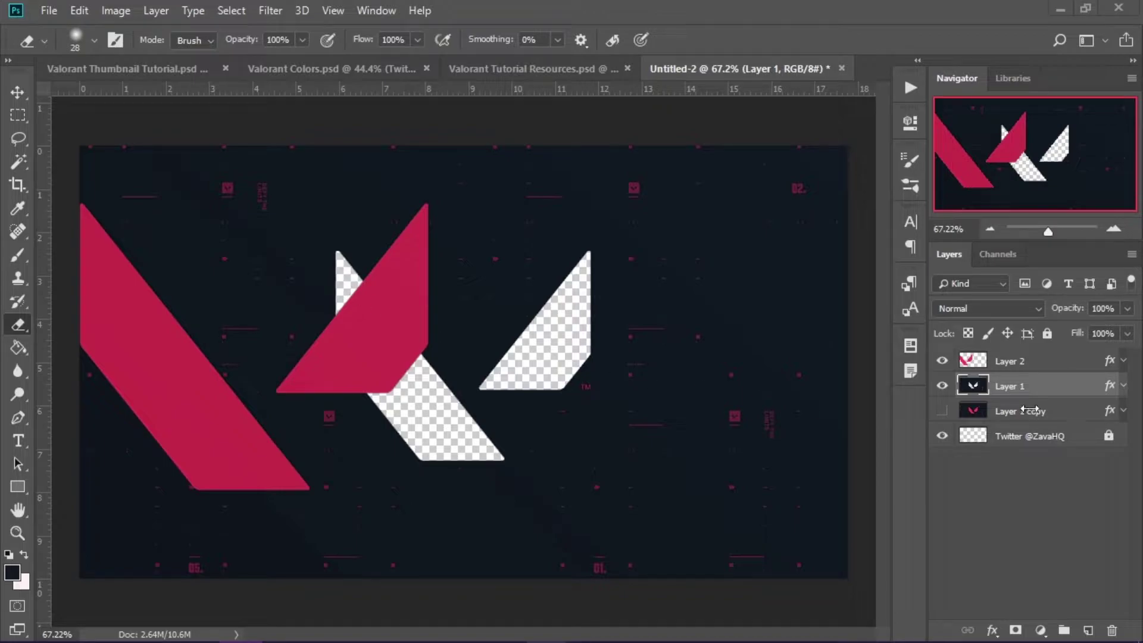
Show Layer 1 copy, scale it to about 169% and shift it up and left so plain background fills the logo holes.
{"action": "left_click", "coordinate": [1032, 411]}
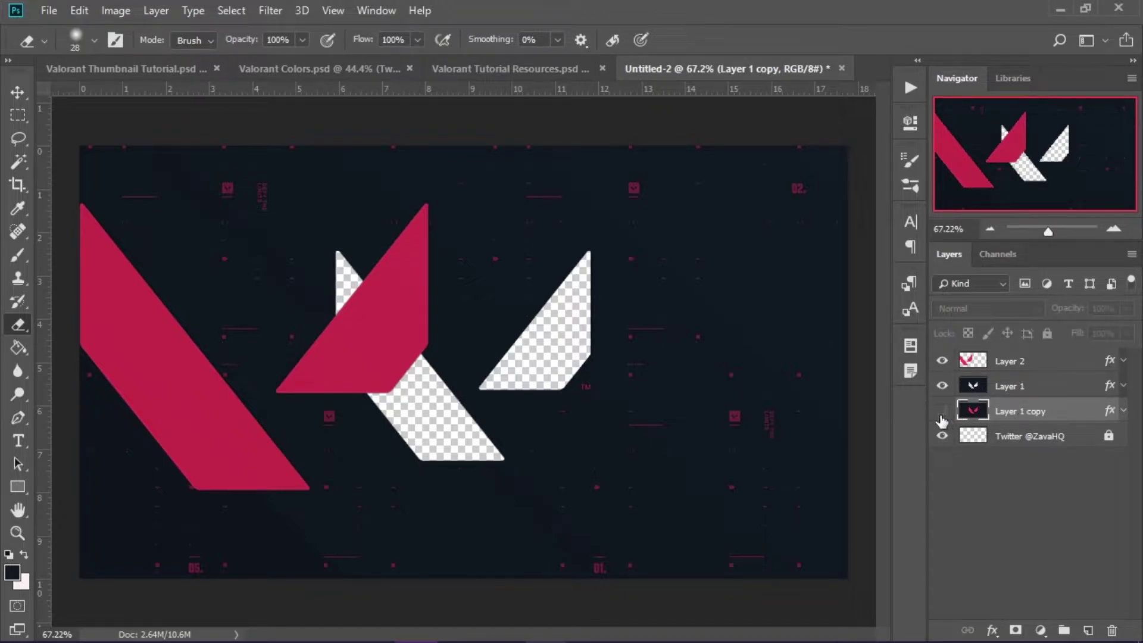
{"action": "left_click", "coordinate": [941, 411]}
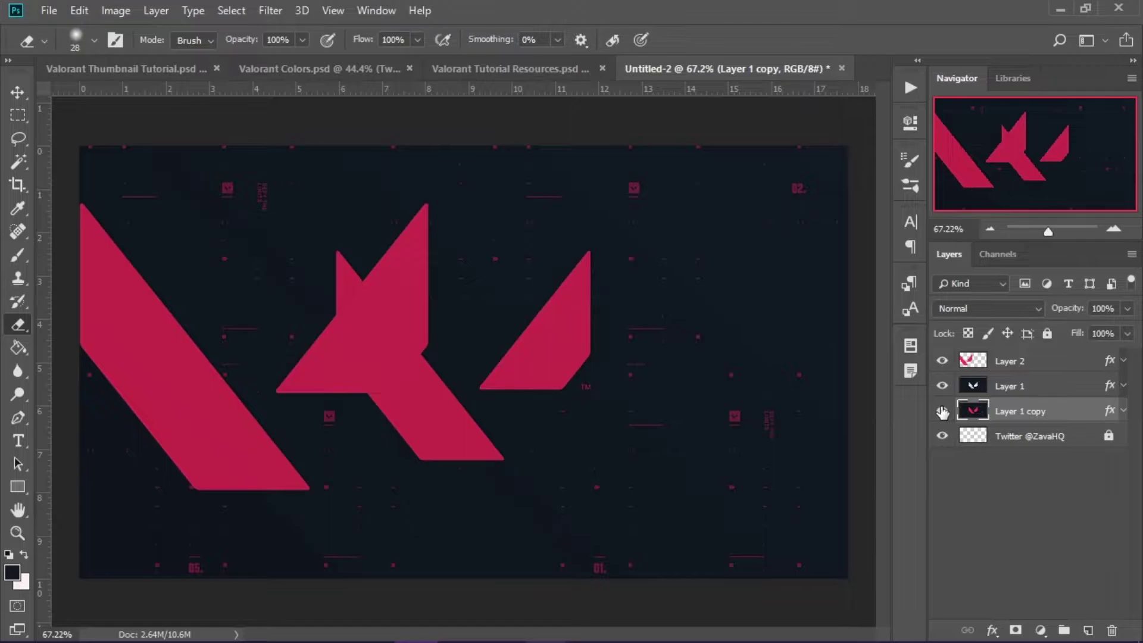
{"action": "key", "text": "ctrl+t"}
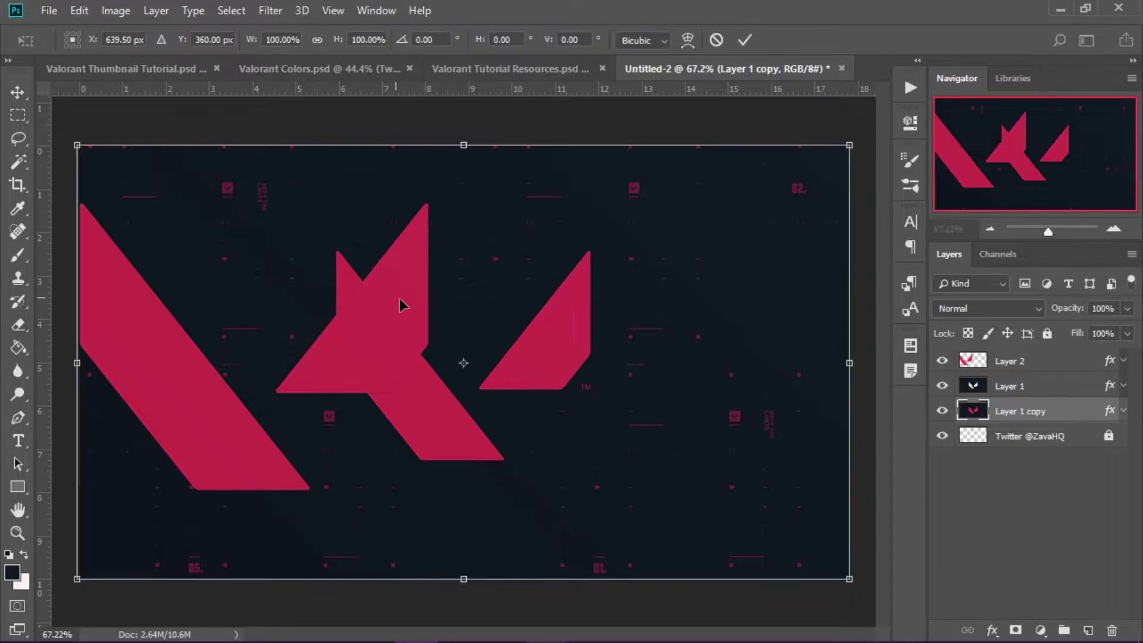
{"action": "scroll", "coordinate": [557, 327], "scroll_direction": "down", "scroll_amount": 1}
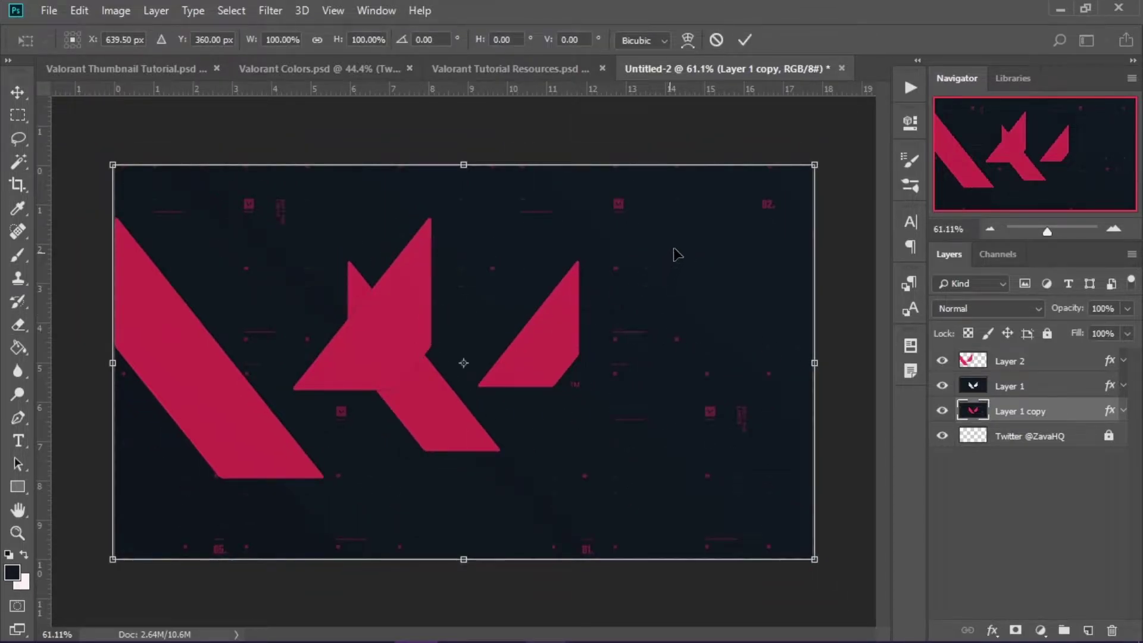
{"action": "left_click_drag", "start_coordinate": [815, 165], "coordinate": [1043, 95]}
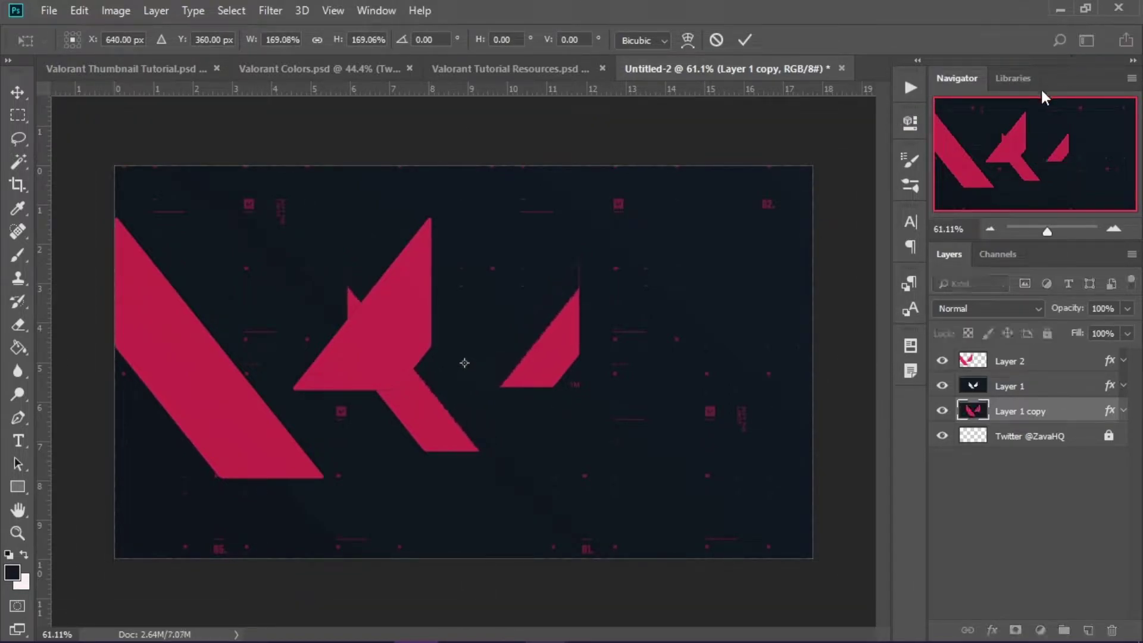
{"action": "left_click_drag", "start_coordinate": [666, 385], "coordinate": [474, 306]}
{"action": "left_click_drag", "start_coordinate": [454, 291], "coordinate": [379, 225]}
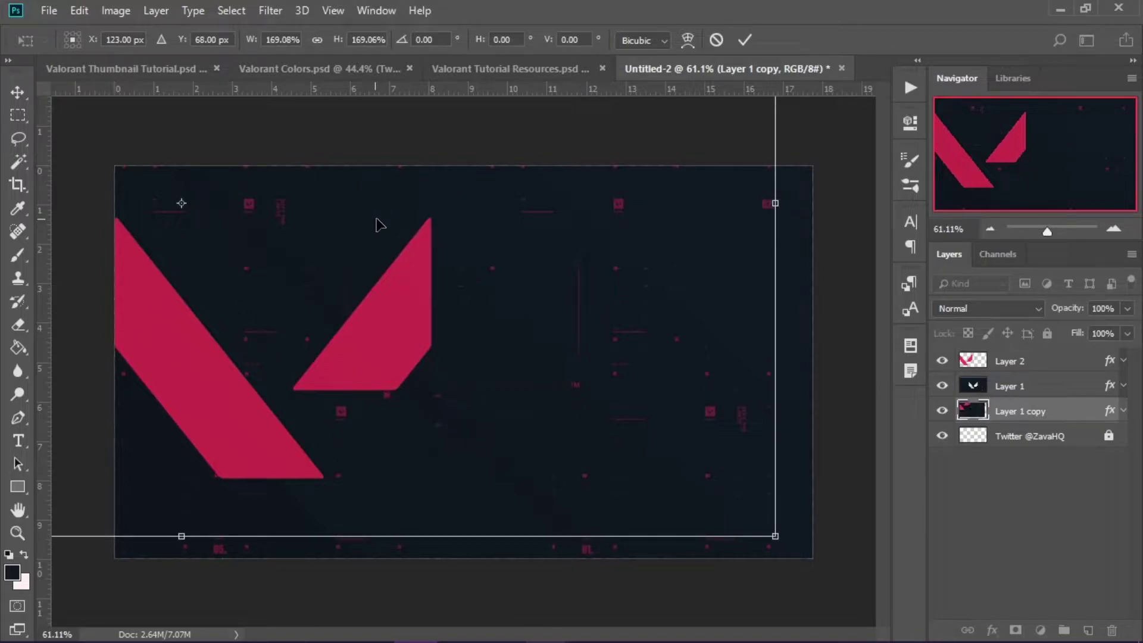
{"action": "key", "text": "Return"}
{"action": "key", "text": "e"}
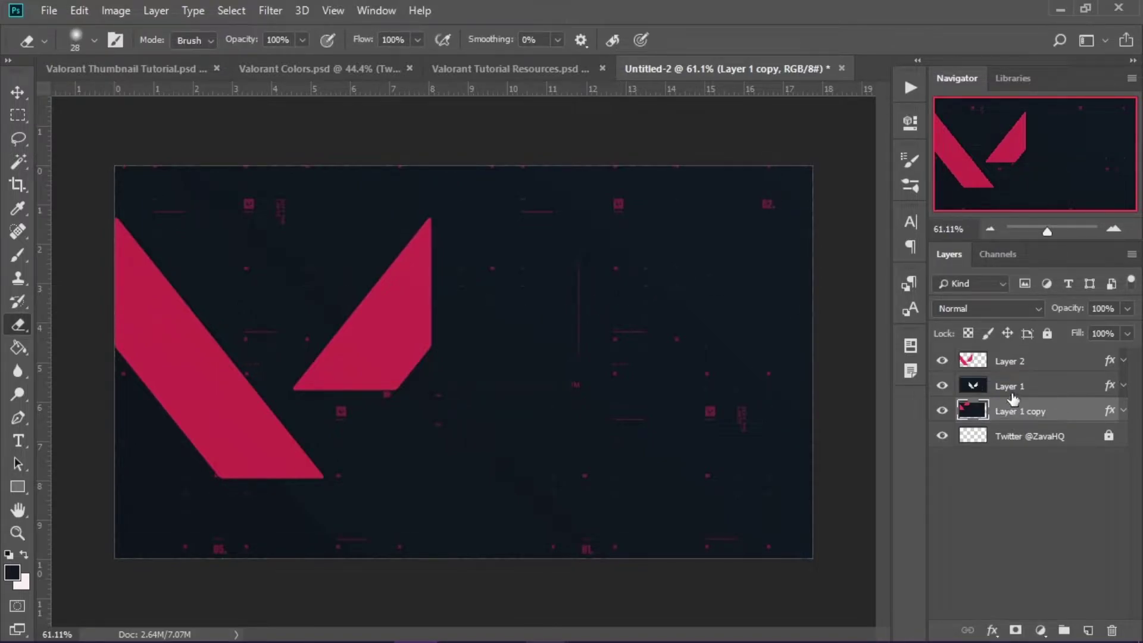
Erase the leftover outline of the old logo's smaller right piece on Layer 1 with a 17 px Eraser.
{"action": "left_click", "coordinate": [1011, 390]}
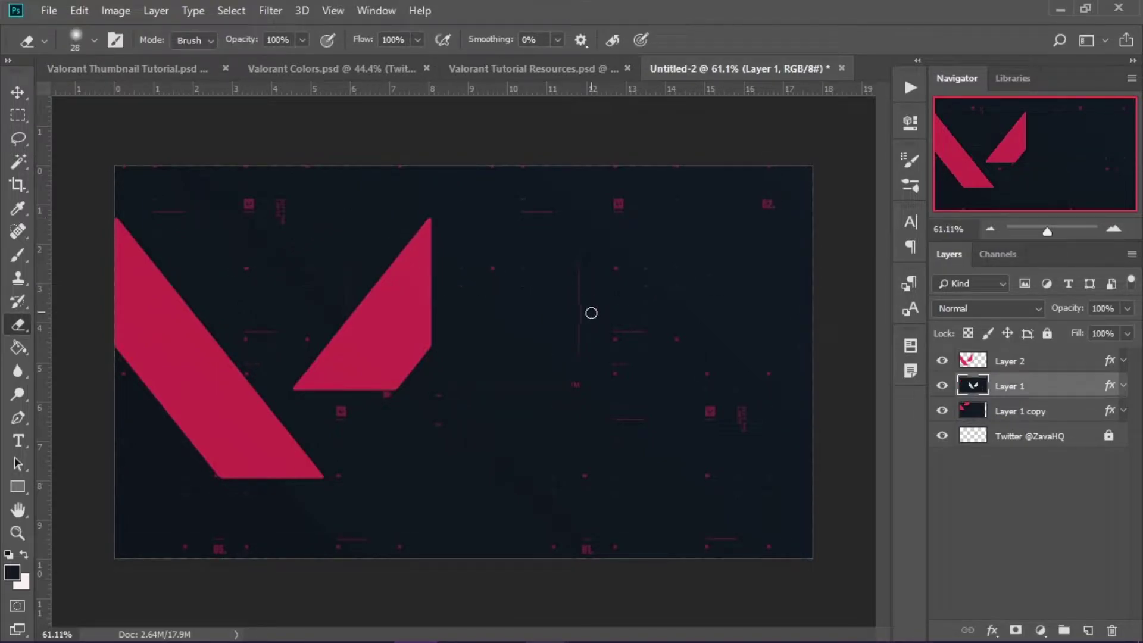
{"action": "scroll", "coordinate": [560, 321], "scroll_direction": "up", "scroll_amount": 3}
{"action": "mouse_move", "coordinate": [527, 327]}
{"action": "left_mouse_down"}
{"action": "mouse_move", "coordinate": [582, 316]}
{"action": "mouse_move", "coordinate": [561, 316]}
{"action": "left_mouse_up"}
{"action": "scroll", "coordinate": [531, 326], "scroll_direction": "up", "scroll_amount": 4}
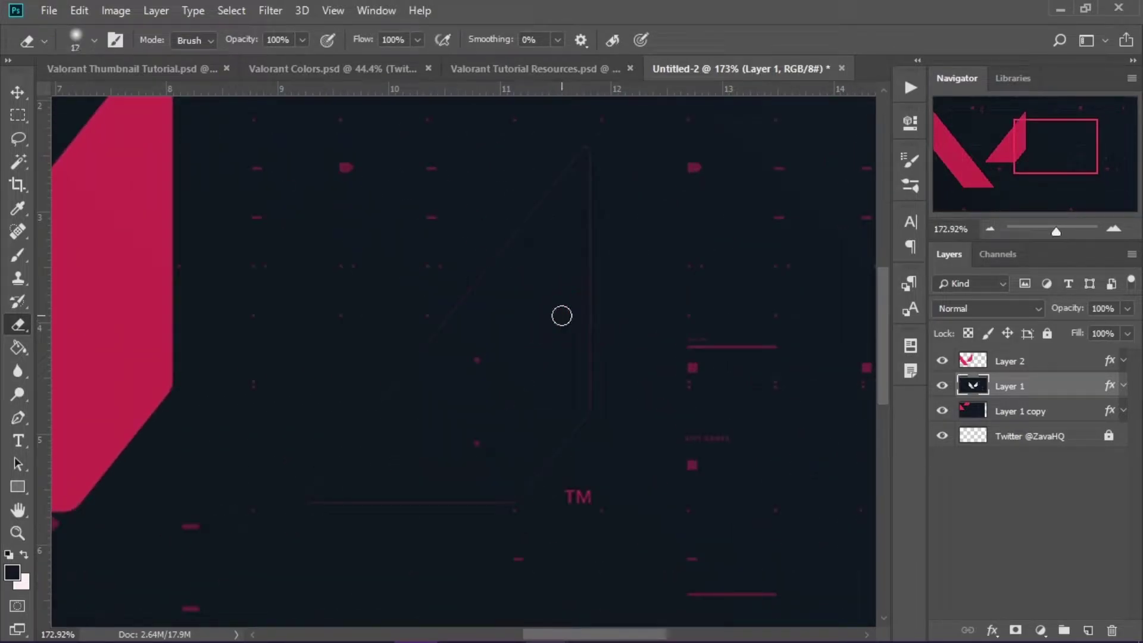
{"action": "mouse_move", "coordinate": [589, 158]}
{"action": "left_mouse_down"}
{"action": "mouse_move", "coordinate": [590, 416]}
{"action": "mouse_move", "coordinate": [570, 445]}
{"action": "mouse_move", "coordinate": [500, 506]}
{"action": "mouse_move", "coordinate": [312, 502]}
{"action": "mouse_move", "coordinate": [307, 483]}
{"action": "mouse_move", "coordinate": [387, 409]}
{"action": "mouse_move", "coordinate": [428, 337]}
{"action": "mouse_move", "coordinate": [589, 151]}
{"action": "left_mouse_up"}
{"action": "scroll", "coordinate": [661, 238], "scroll_direction": "down", "scroll_amount": 2}
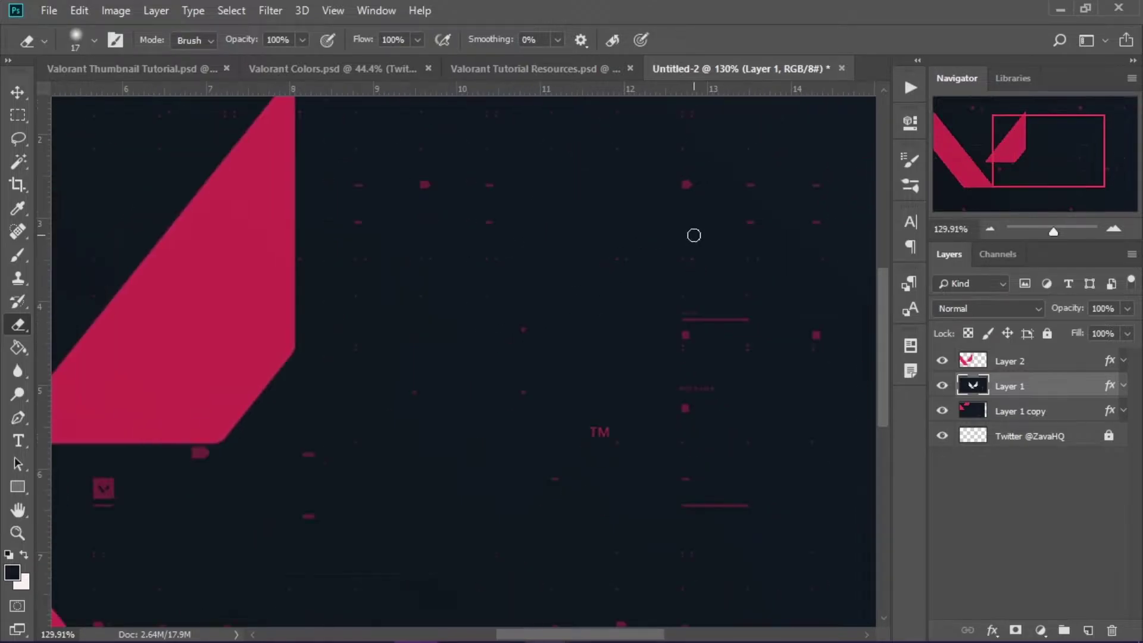
Erase the remaining outline traces of the old logo's larger left piece on Layer 1.
{"action": "scroll", "coordinate": [484, 462], "scroll_direction": "down", "scroll_amount": 1}
{"action": "scroll", "coordinate": [459, 459], "scroll_direction": "up", "scroll_amount": 3}
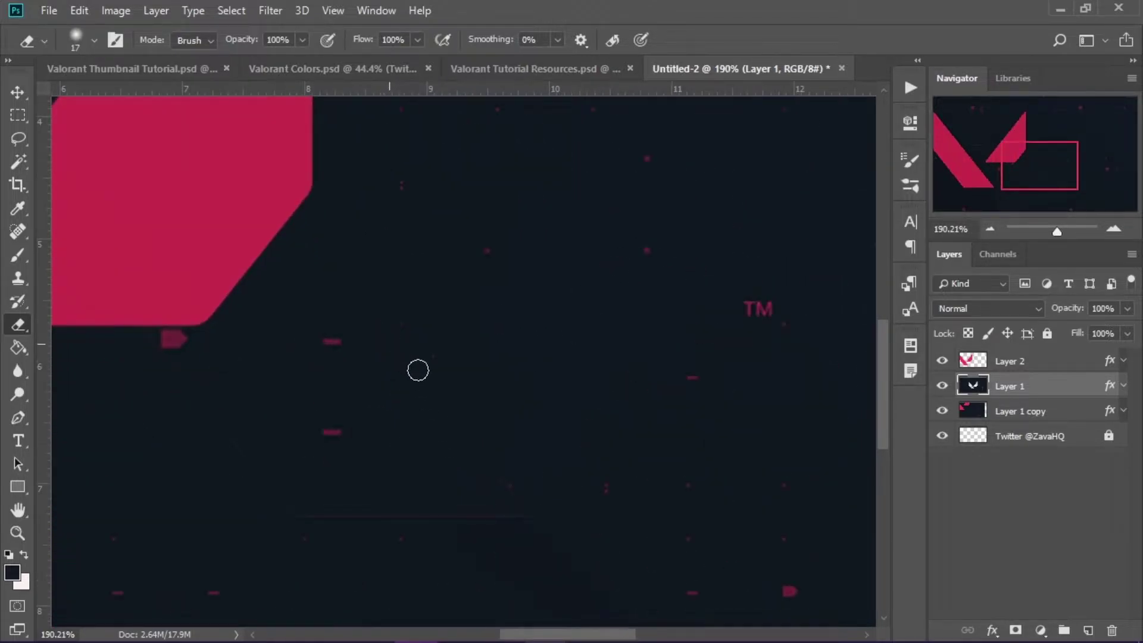
{"action": "mouse_move", "coordinate": [524, 514]}
{"action": "left_mouse_down"}
{"action": "mouse_move", "coordinate": [298, 515]}
{"action": "mouse_move", "coordinate": [265, 491]}
{"action": "mouse_move", "coordinate": [201, 392]}
{"action": "mouse_move", "coordinate": [131, 334]}
{"action": "left_mouse_up"}
{"action": "scroll", "coordinate": [449, 288], "scroll_direction": "down", "scroll_amount": 5}
{"action": "scroll", "coordinate": [339, 181], "scroll_direction": "up", "scroll_amount": 4}
{"action": "left_click_drag", "start_coordinate": [342, 181], "coordinate": [341, 339]}
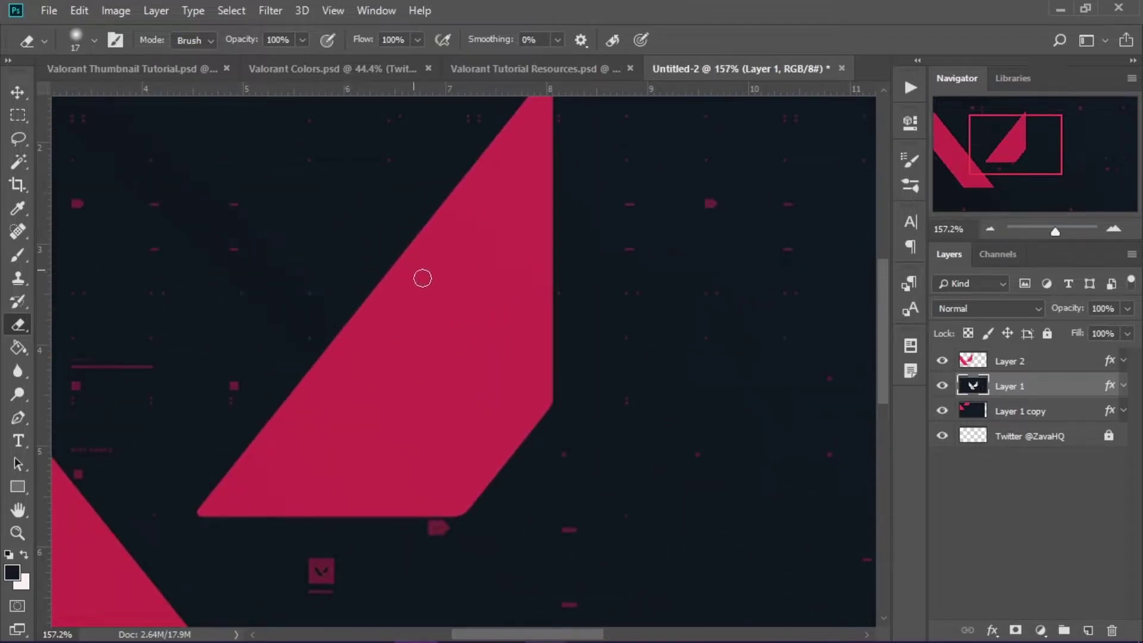
{"action": "scroll", "coordinate": [380, 247], "scroll_direction": "down", "scroll_amount": 5}
{"action": "scroll", "coordinate": [475, 355], "scroll_direction": "up", "scroll_amount": 2}
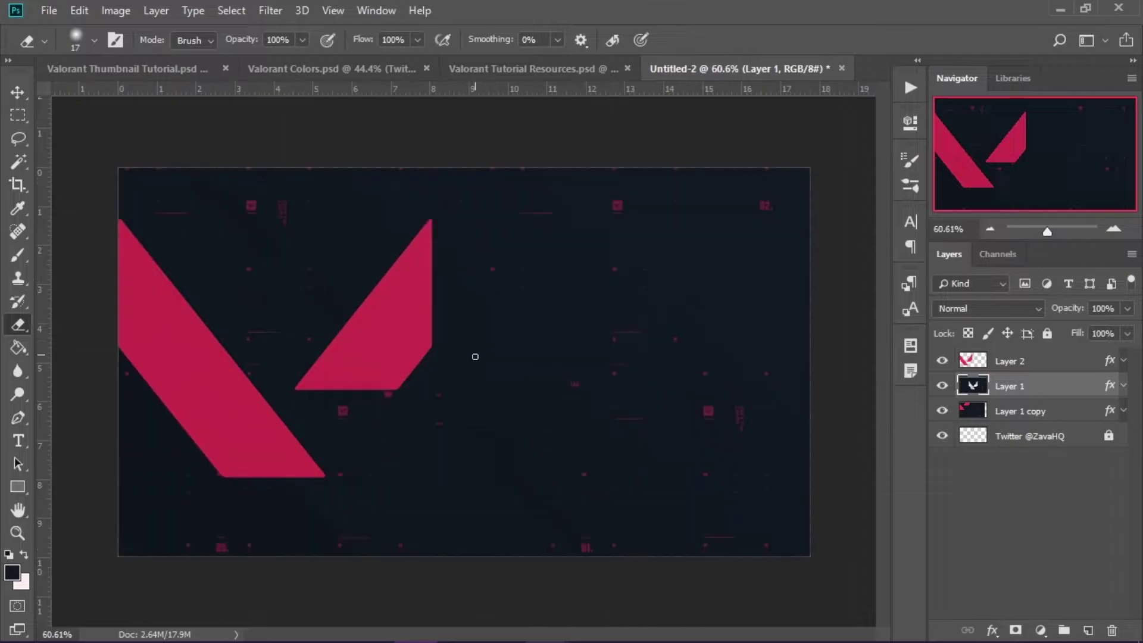
{"action": "scroll", "coordinate": [475, 355], "scroll_direction": "up", "scroll_amount": 1}
{"action": "scroll", "coordinate": [475, 356], "scroll_direction": "down", "scroll_amount": 1}
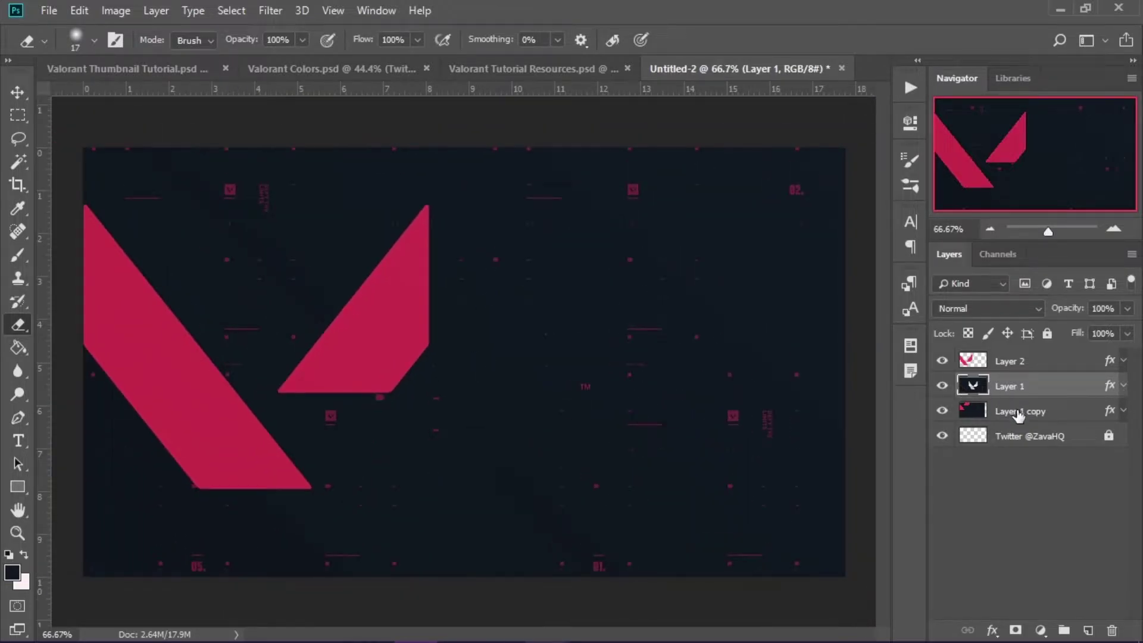
Turn off Layer 2's Gradient Overlay and add a red Screen Outer Glow with 49% opacity, 8% spread and 27 px size.
{"action": "left_click", "coordinate": [18, 115]}
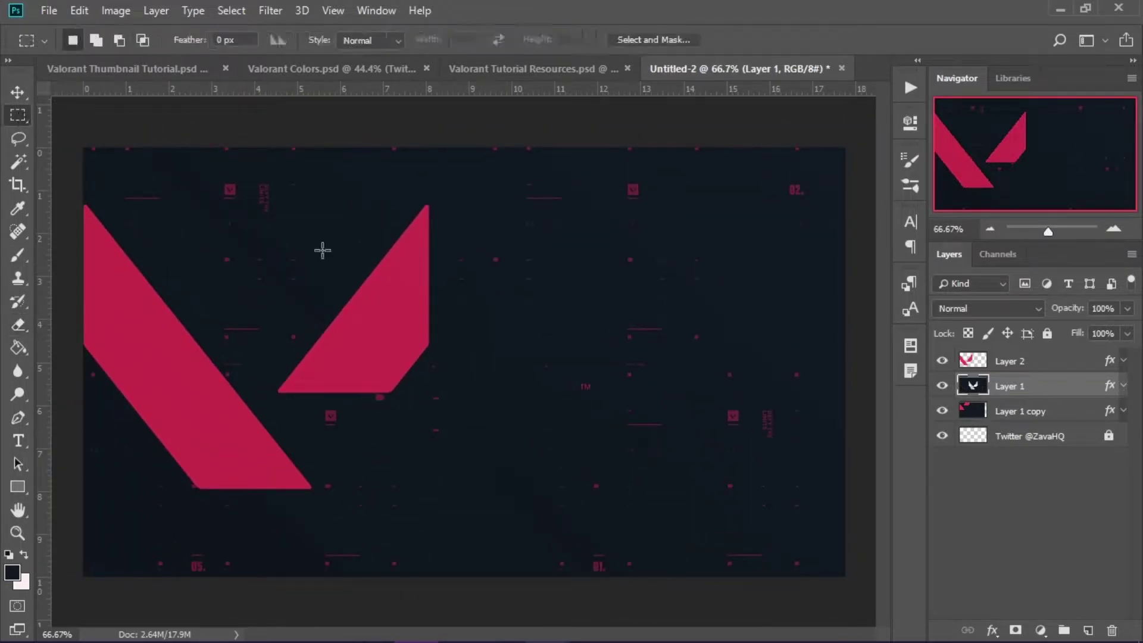
{"action": "left_click", "coordinate": [1032, 363]}
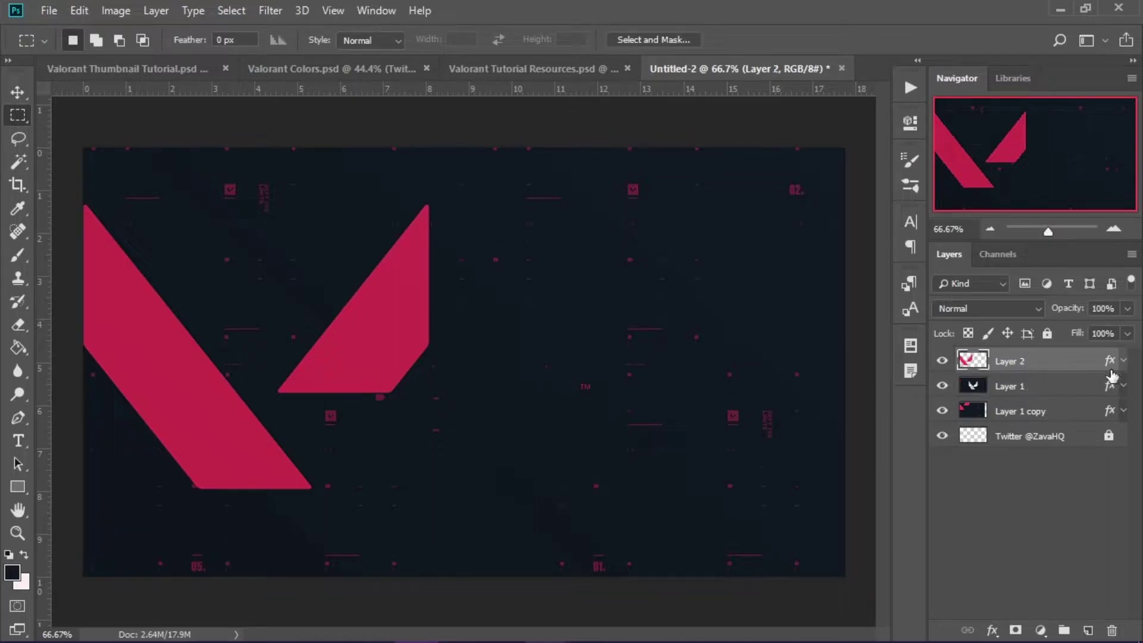
{"action": "left_click", "coordinate": [1122, 361]}
{"action": "left_click", "coordinate": [1123, 361]}
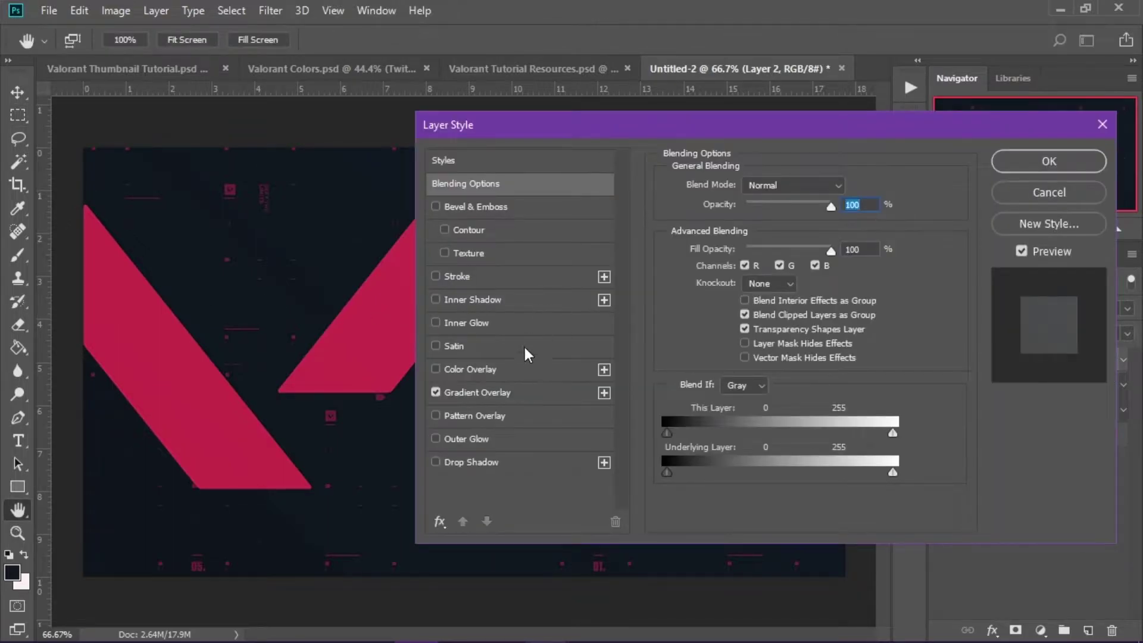
{"action": "left_click", "coordinate": [437, 393]}
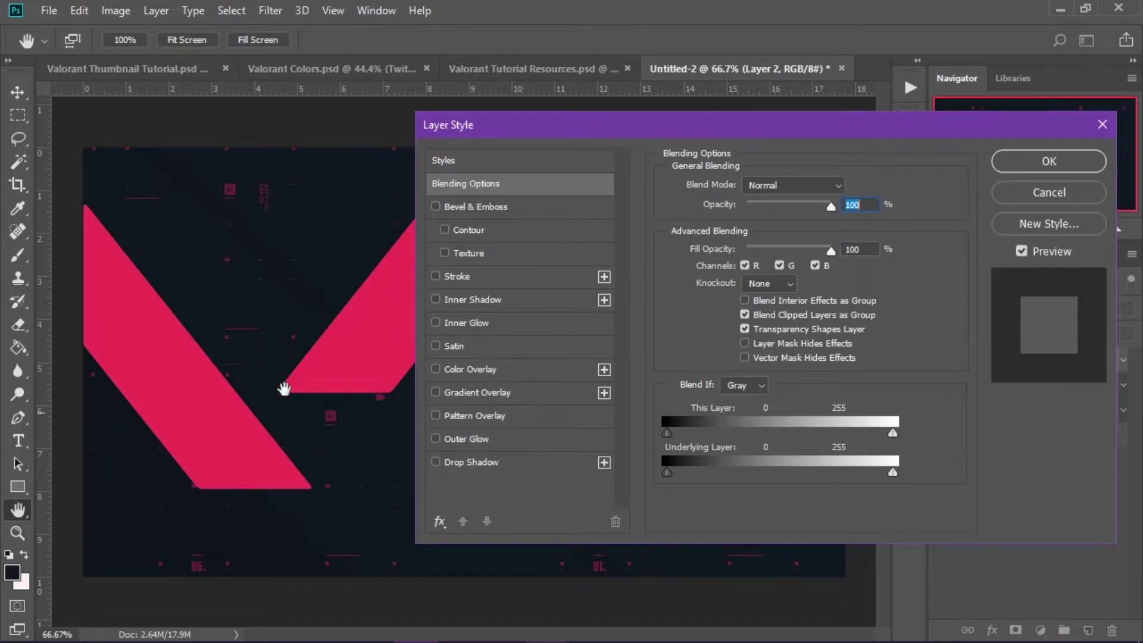
{"action": "left_click", "coordinate": [485, 440]}
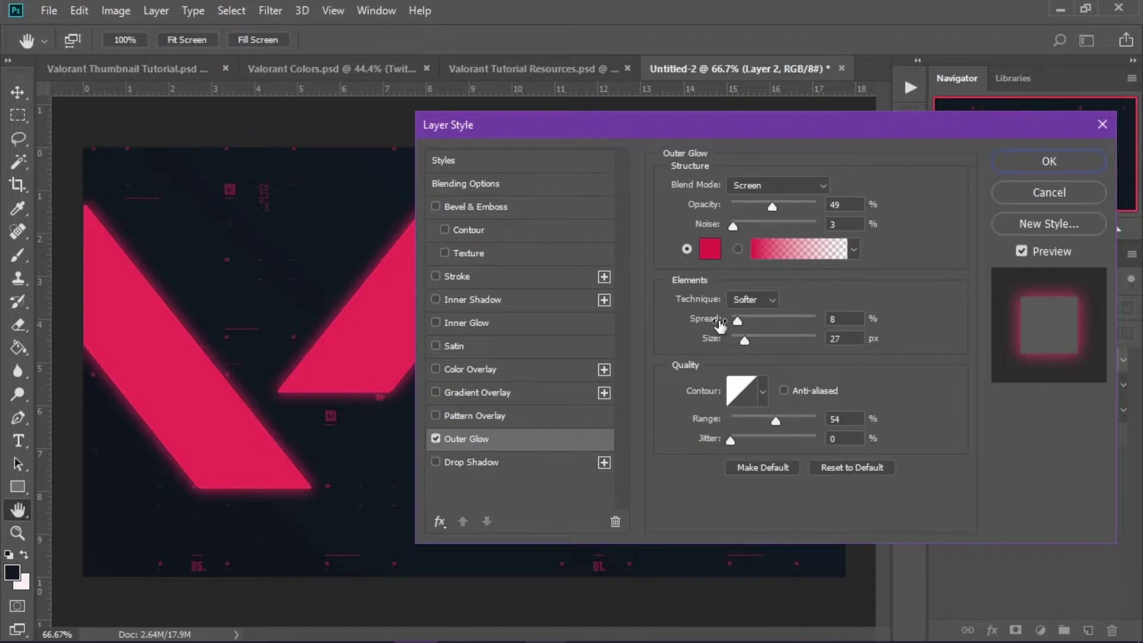
{"action": "left_click", "coordinate": [710, 249]}
{"action": "key", "text": "ctrl+c"}
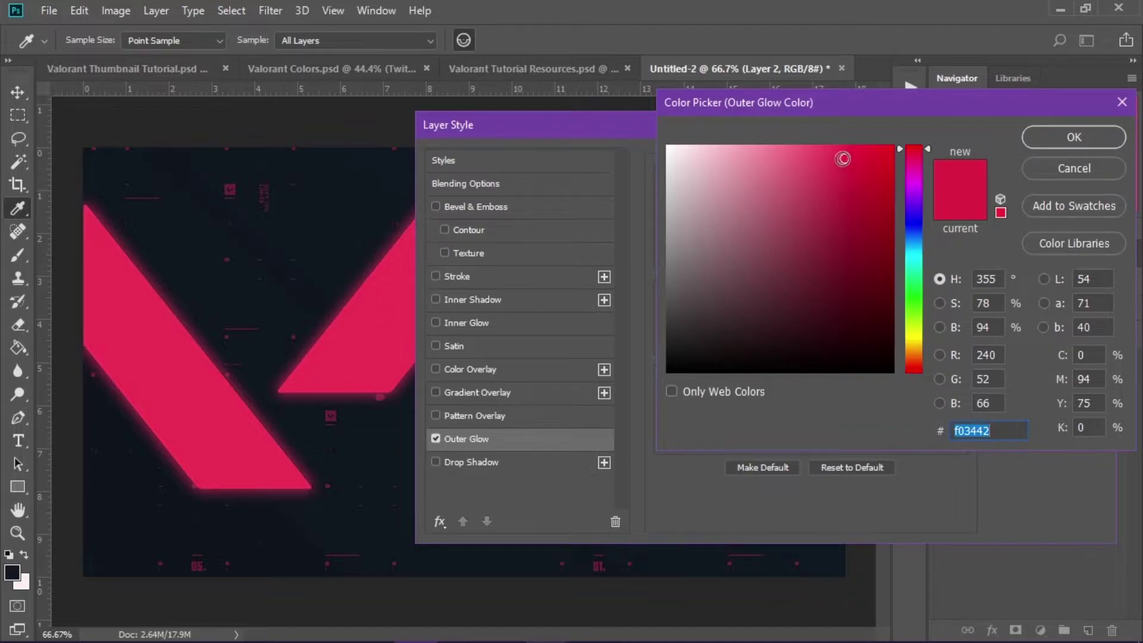
{"action": "left_click", "coordinate": [215, 405]}
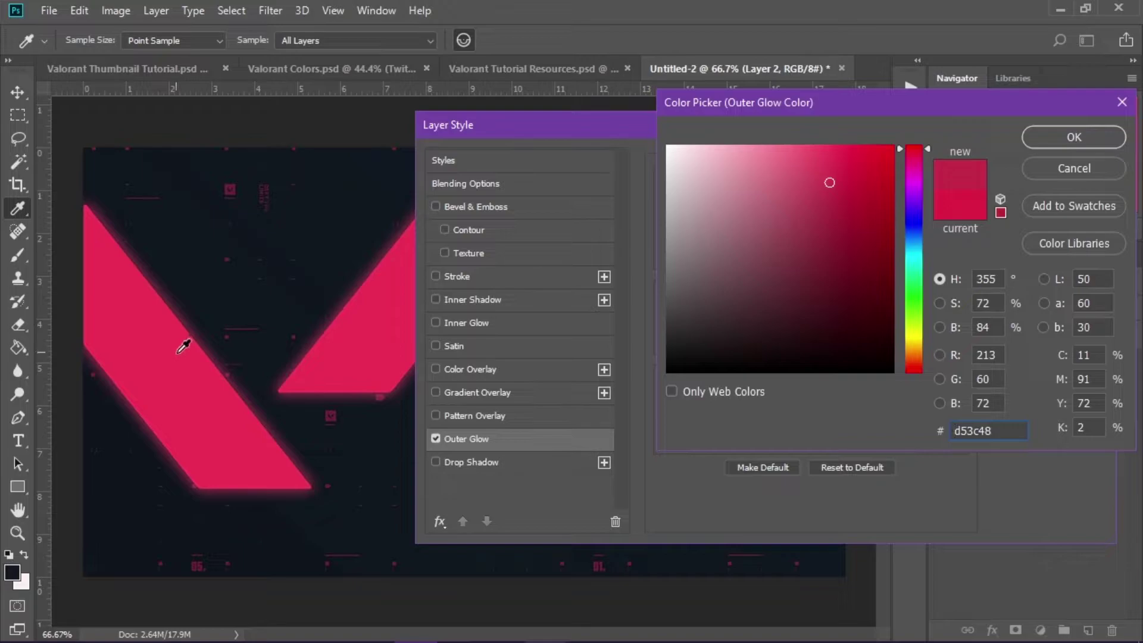
{"action": "left_click_drag", "start_coordinate": [839, 173], "coordinate": [845, 165]}
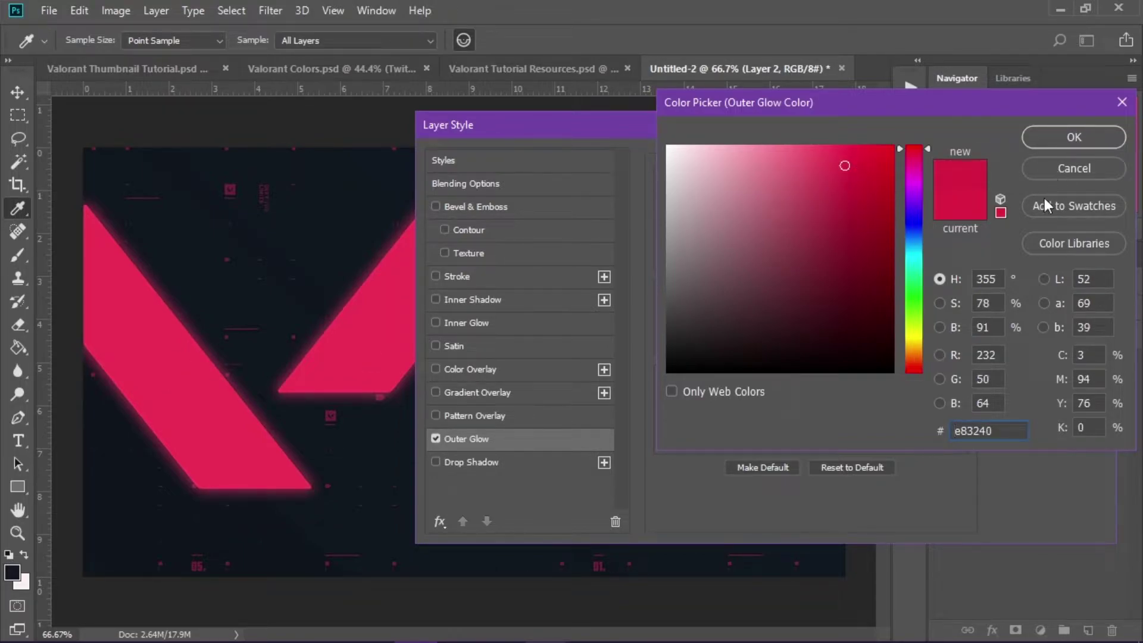
{"action": "key", "text": "ctrl+a"}
{"action": "key", "text": "ctrl+v"}
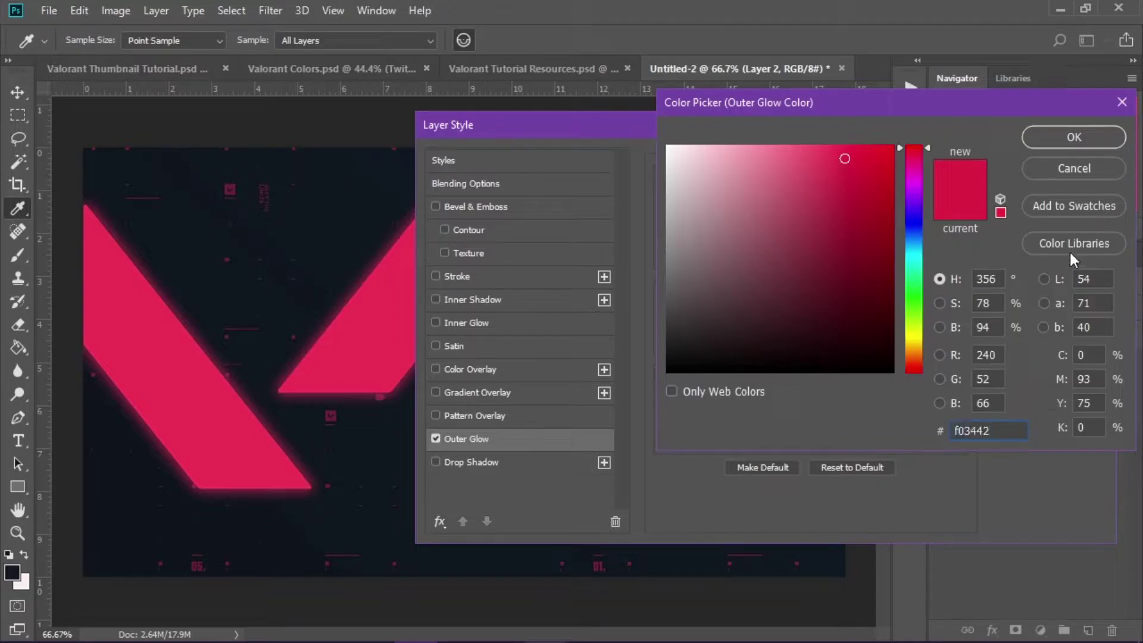
{"action": "left_click", "coordinate": [1075, 171]}
{"action": "key", "text": "h"}
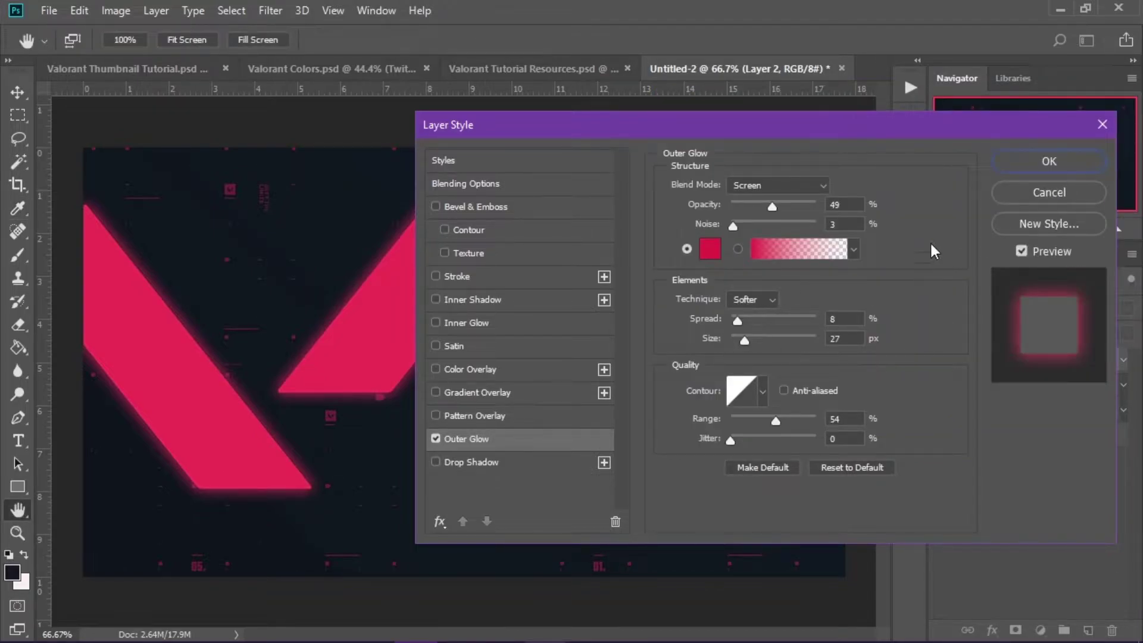
Add a red Overlay Inner Glow to Layer 2 with 60% opacity, 4% choke and 13 px size, then apply the styles.
{"action": "left_click", "coordinate": [462, 325]}
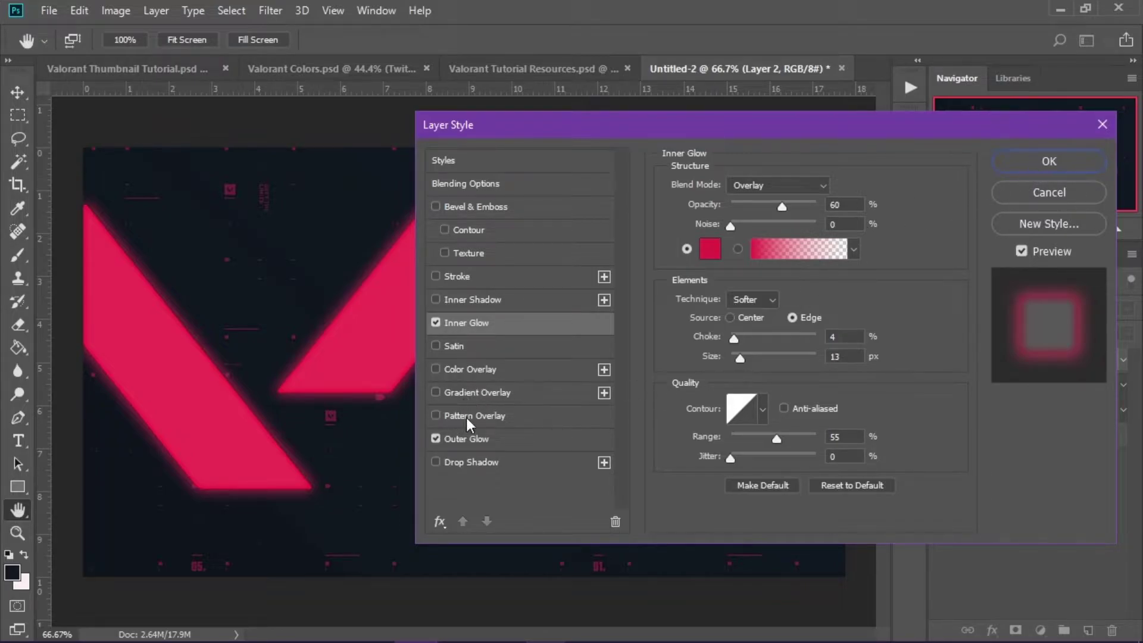
{"action": "left_click", "coordinate": [1048, 161]}
{"action": "key", "text": "m"}
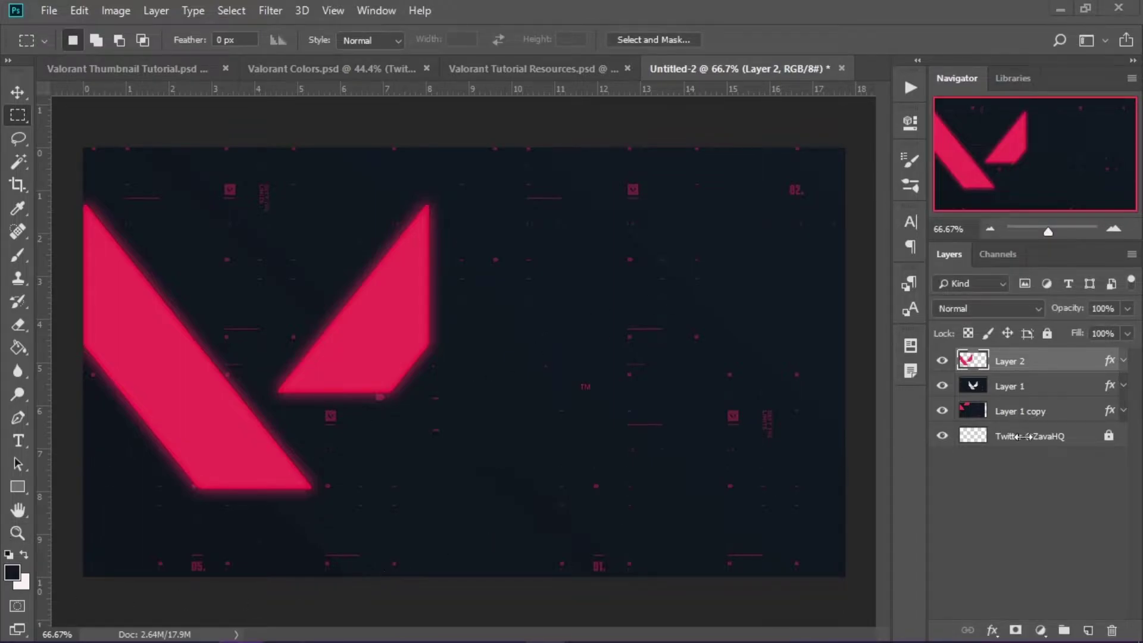
In Valorant Tutorial Resources.psd, hide Layer 0, show the Sage Concept layer and copy it into the Untitled-2 thumbnail document.
{"action": "scroll", "coordinate": [161, 331], "scroll_direction": "up", "scroll_amount": 2}
{"action": "scroll", "coordinate": [161, 330], "scroll_direction": "down", "scroll_amount": 2}
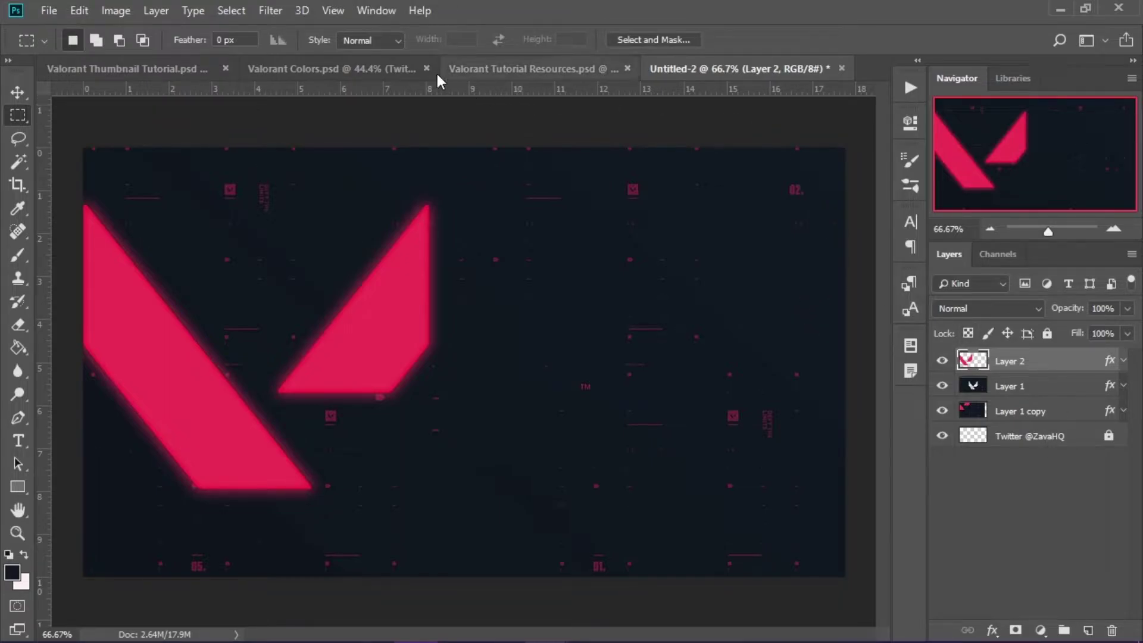
{"action": "left_click", "coordinate": [492, 64]}
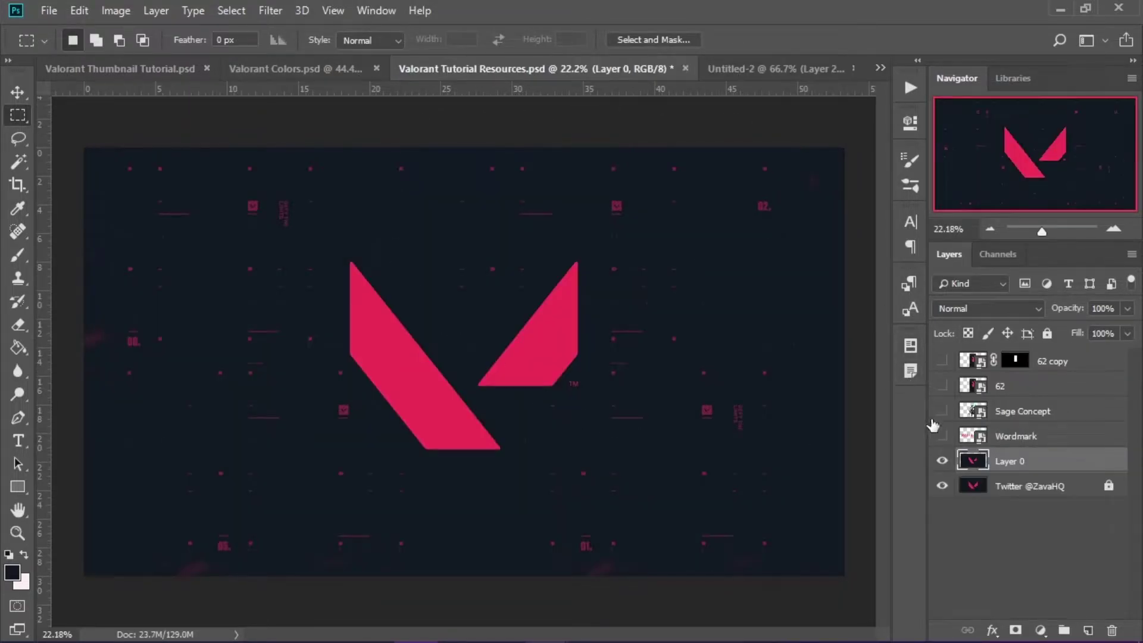
{"action": "left_click", "coordinate": [942, 460]}
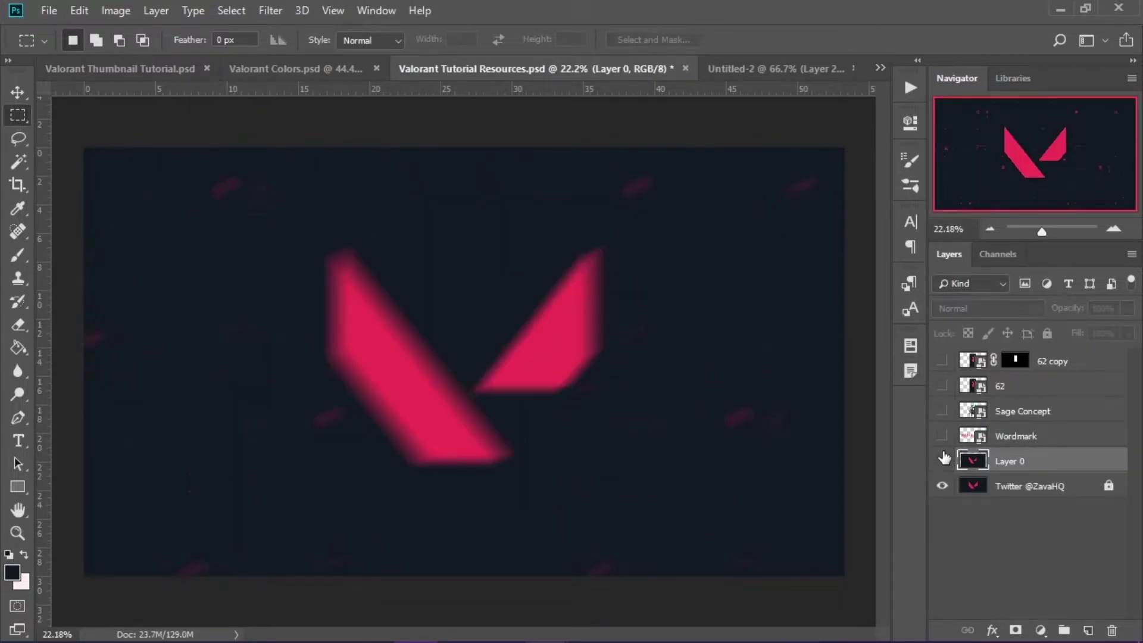
{"action": "left_click", "coordinate": [943, 412]}
{"action": "left_click", "coordinate": [1030, 418]}
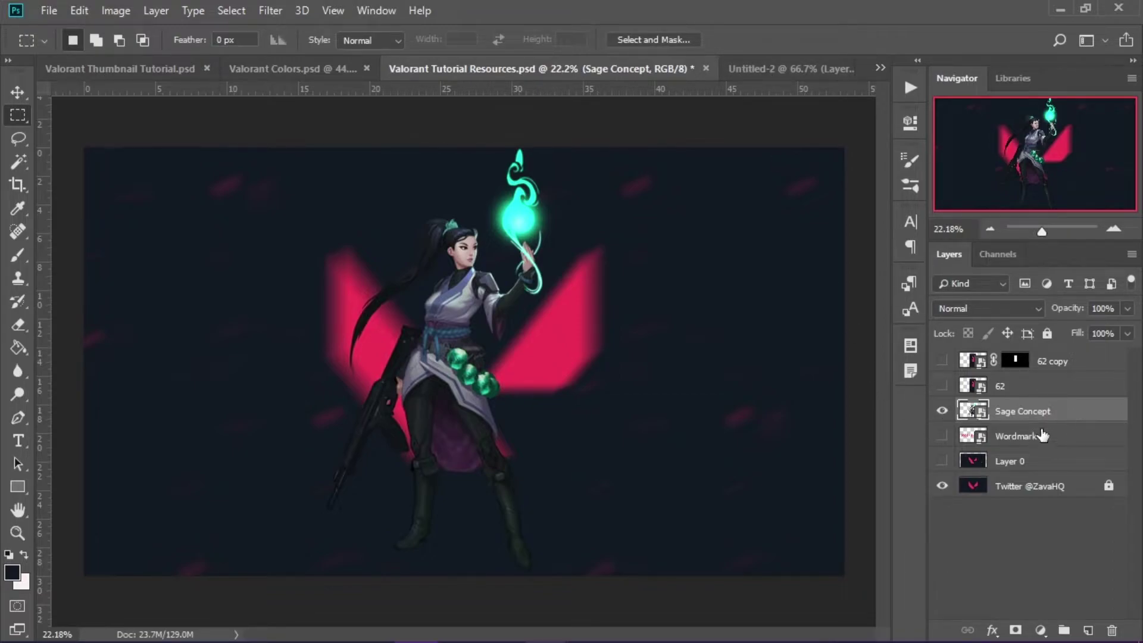
{"action": "left_click_drag", "start_coordinate": [1036, 415], "coordinate": [558, 324]}
Scale the Sage Concept layer down to about 115% and place it over the V logo.
{"action": "key", "text": "ctrl+t"}
{"action": "key", "text": "ctrl+0"}
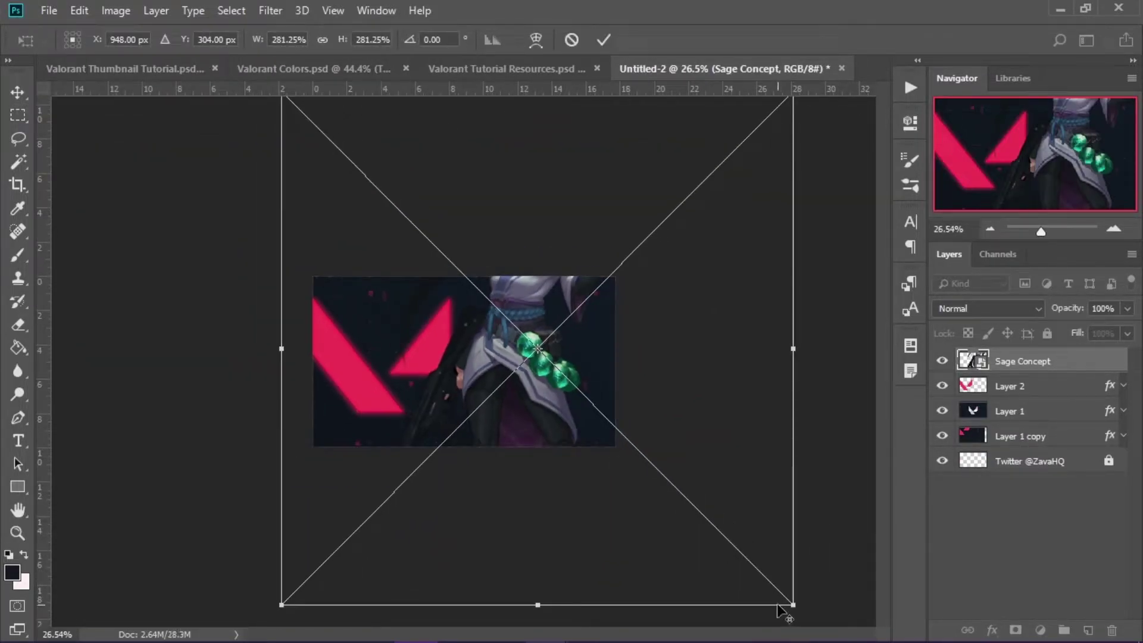
{"action": "left_click_drag", "start_coordinate": [787, 606], "coordinate": [614, 492]}
{"action": "left_click_drag", "start_coordinate": [612, 357], "coordinate": [474, 400]}
{"action": "scroll", "coordinate": [439, 403], "scroll_direction": "up", "scroll_amount": 5}
{"action": "scroll", "coordinate": [458, 366], "scroll_direction": "up", "scroll_amount": 4}
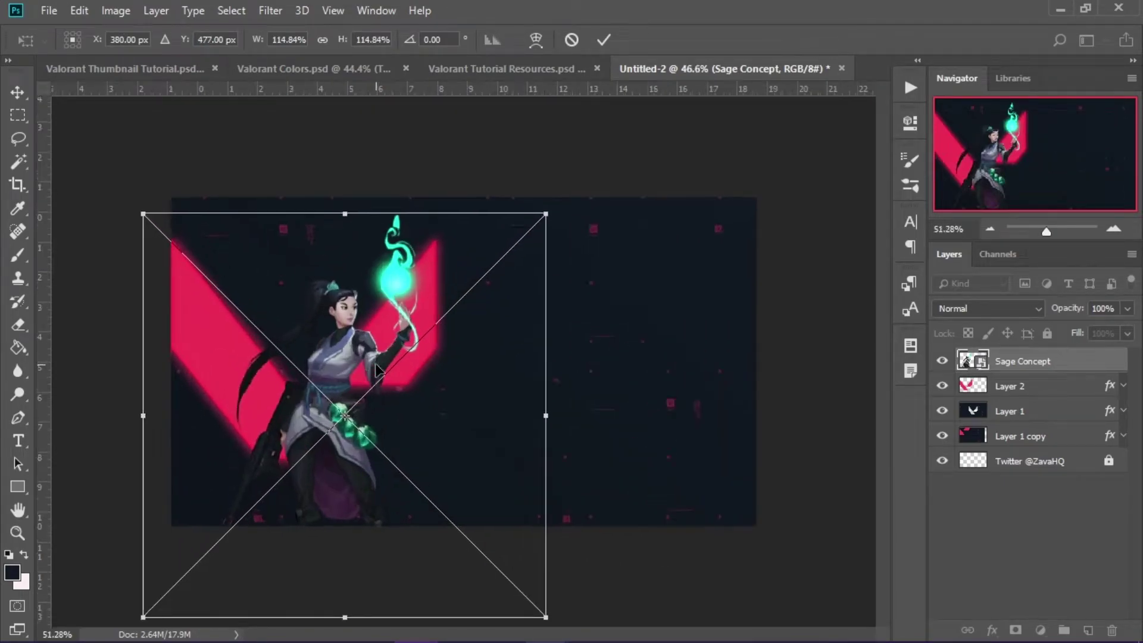
Enlarge Sage slightly and position her so the flame reaches the canvas's top edge over the V logo, and apply the transform.
{"action": "mouse_move", "coordinate": [564, 179]}
{"action": "left_mouse_down"}
{"action": "mouse_move", "coordinate": [587, 159]}
{"action": "mouse_move", "coordinate": [574, 173]}
{"action": "left_mouse_up"}
{"action": "mouse_move", "coordinate": [417, 365]}
{"action": "left_mouse_down"}
{"action": "mouse_move", "coordinate": [416, 378]}
{"action": "mouse_move", "coordinate": [425, 373]}
{"action": "left_mouse_up"}
{"action": "left_click_drag", "start_coordinate": [579, 184], "coordinate": [620, 161]}
{"action": "left_click_drag", "start_coordinate": [452, 275], "coordinate": [468, 289]}
{"action": "left_click_drag", "start_coordinate": [620, 161], "coordinate": [569, 161]}
{"action": "left_click_drag", "start_coordinate": [444, 297], "coordinate": [468, 309]}
{"action": "key", "text": "Return"}
{"action": "key", "text": "m"}
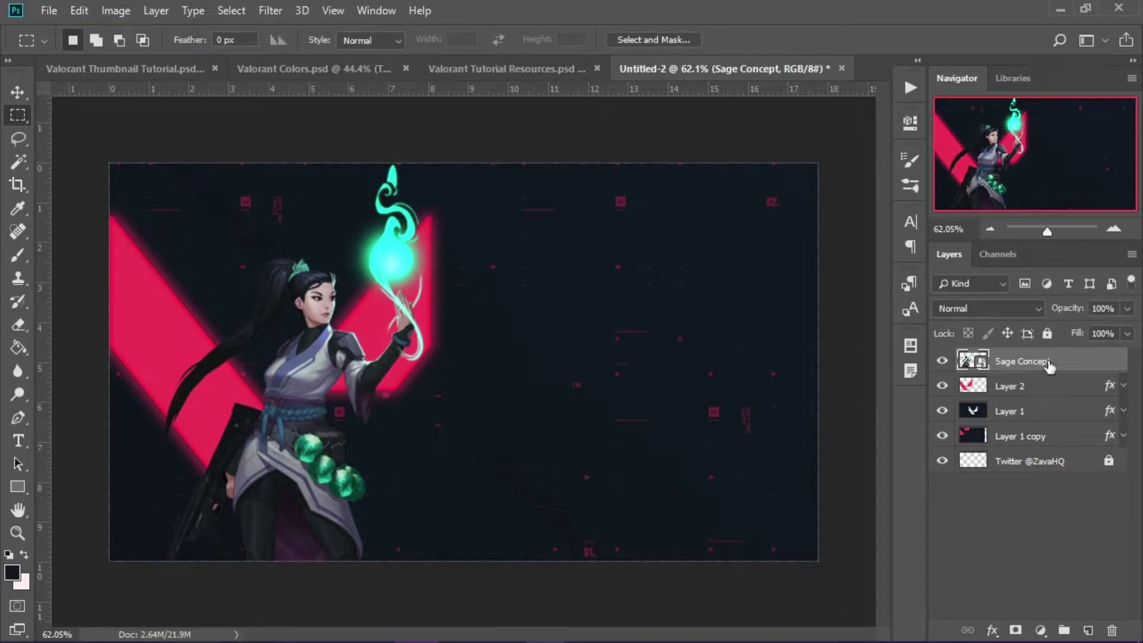
Add an empty layer above Layer 2 and paste a full-width red bar below the Sage Concept layer.
{"action": "left_click", "coordinate": [1046, 387]}
{"action": "left_click", "coordinate": [1089, 631]}
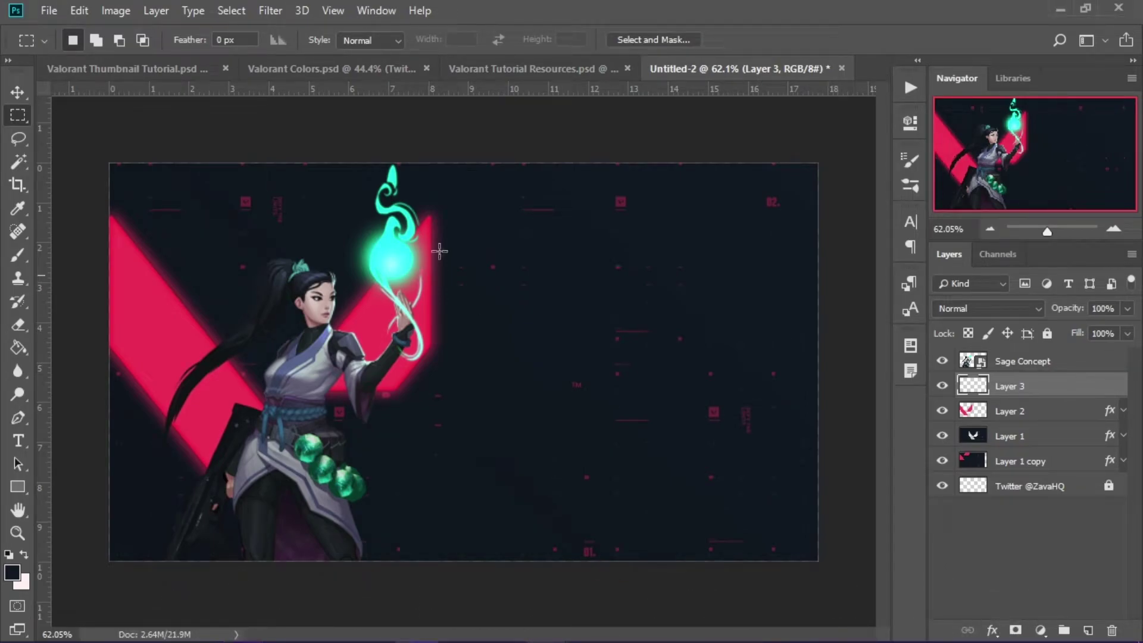
{"action": "left_click_drag", "start_coordinate": [112, 149], "coordinate": [849, 186]}
{"action": "left_click", "coordinate": [722, 296]}
{"action": "key", "text": "ctrl+v"}
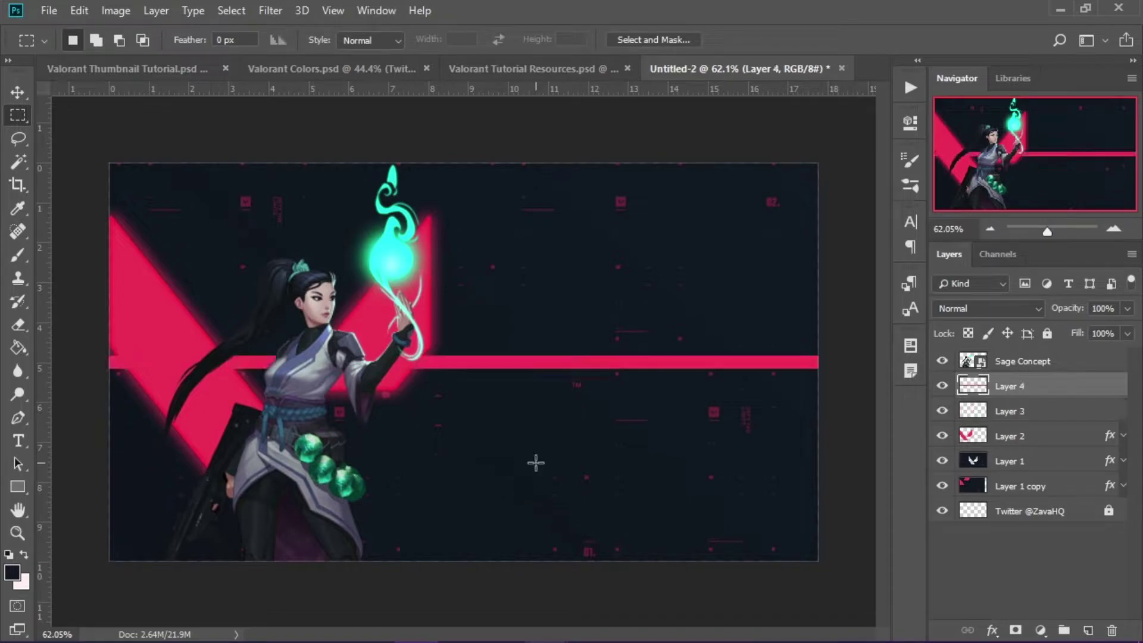
Move the red bar flush with the canvas's top edge, at X 640 px and Y 12 px.
{"action": "key", "text": "ctrl+t"}
{"action": "left_click_drag", "start_coordinate": [580, 367], "coordinate": [605, 176]}
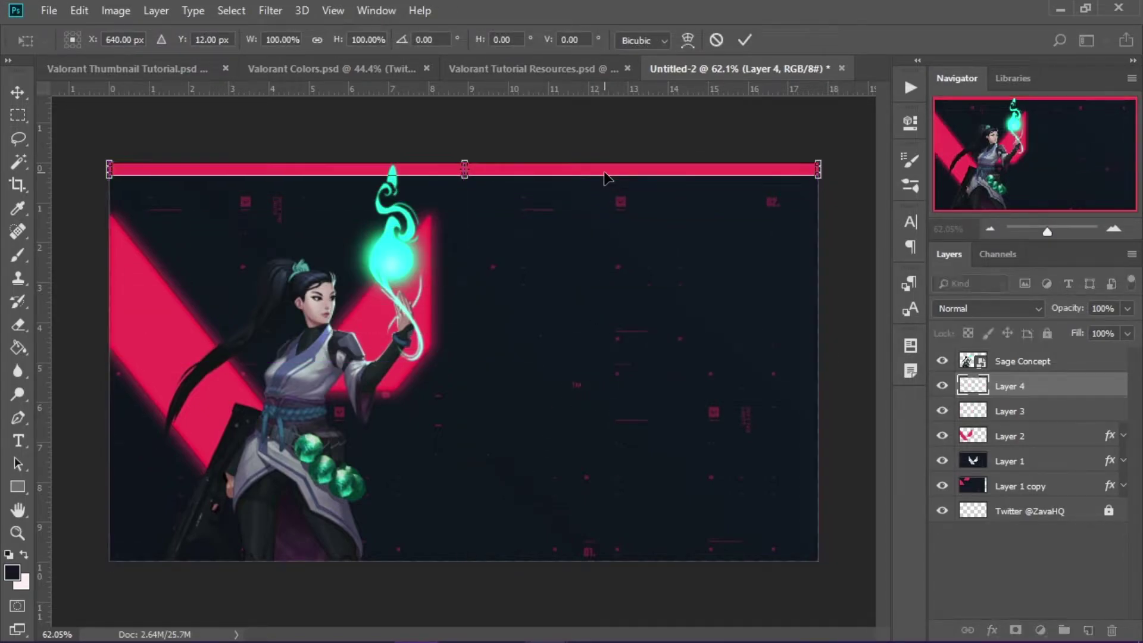
{"action": "key", "text": "Return"}
{"action": "key", "text": "m"}
{"action": "left_click_drag", "start_coordinate": [113, 547], "coordinate": [846, 572]}
{"action": "right_click", "coordinate": [744, 555]}
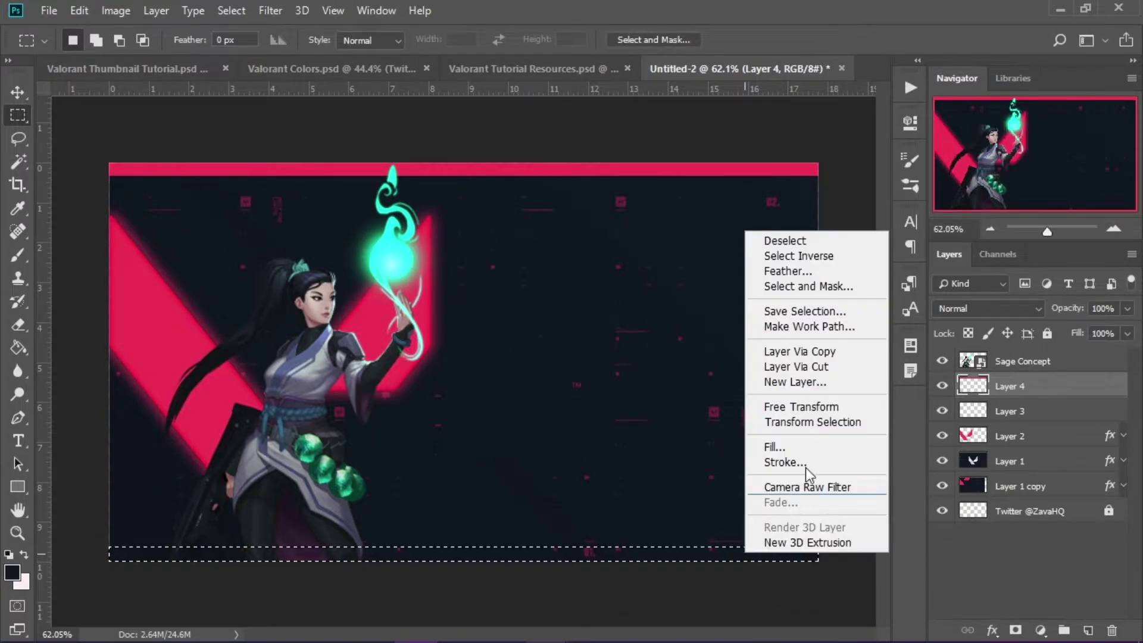
{"action": "key", "text": "Escape"}
{"action": "key", "text": "i"}
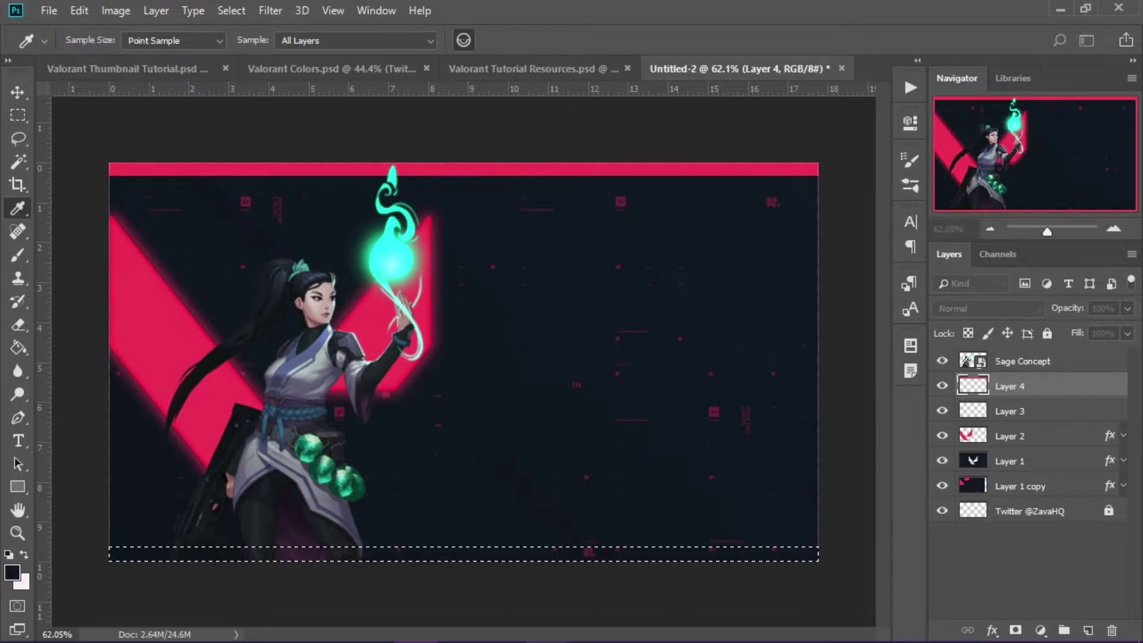
{"action": "key", "text": "shift+F5"}
{"action": "left_click", "coordinate": [881, 223]}
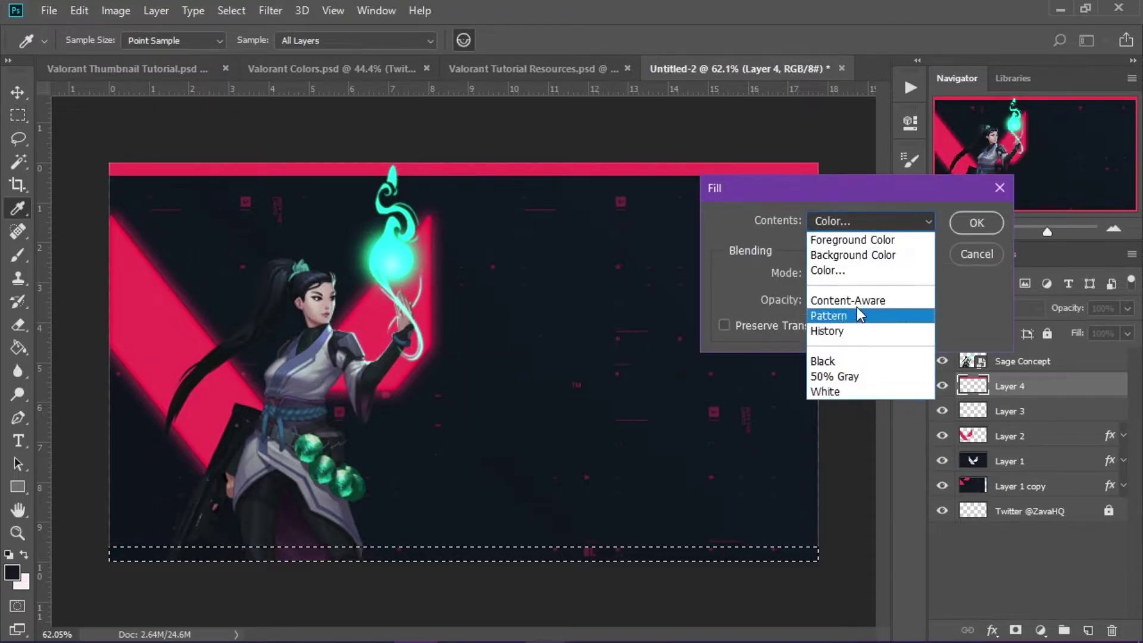
{"action": "left_click", "coordinate": [850, 270]}
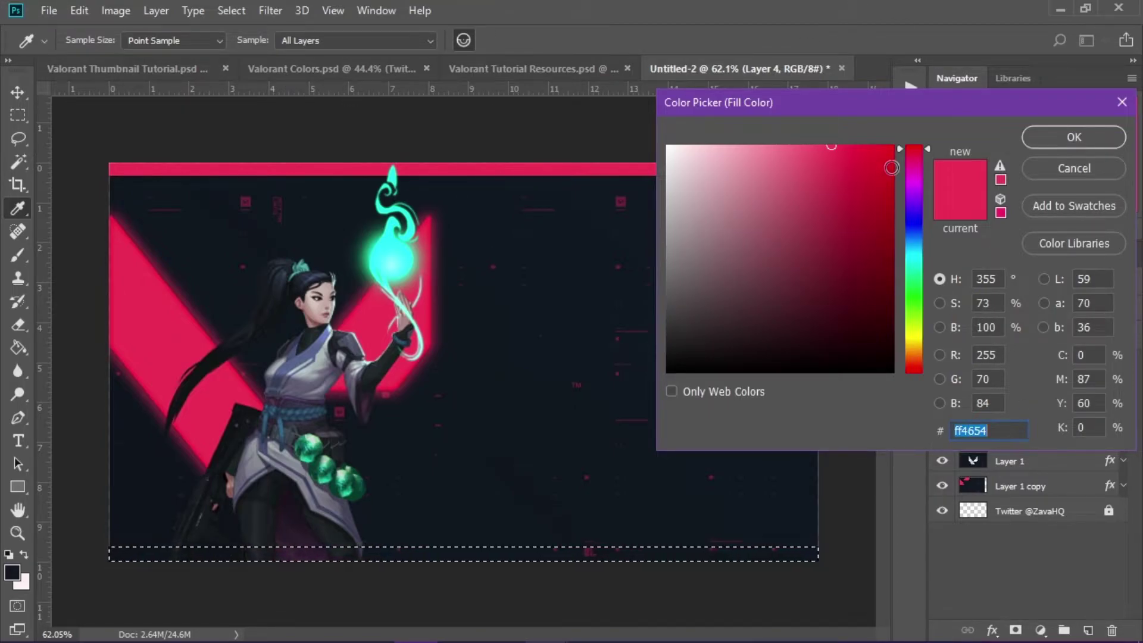
{"action": "key", "text": "BackSpace"}
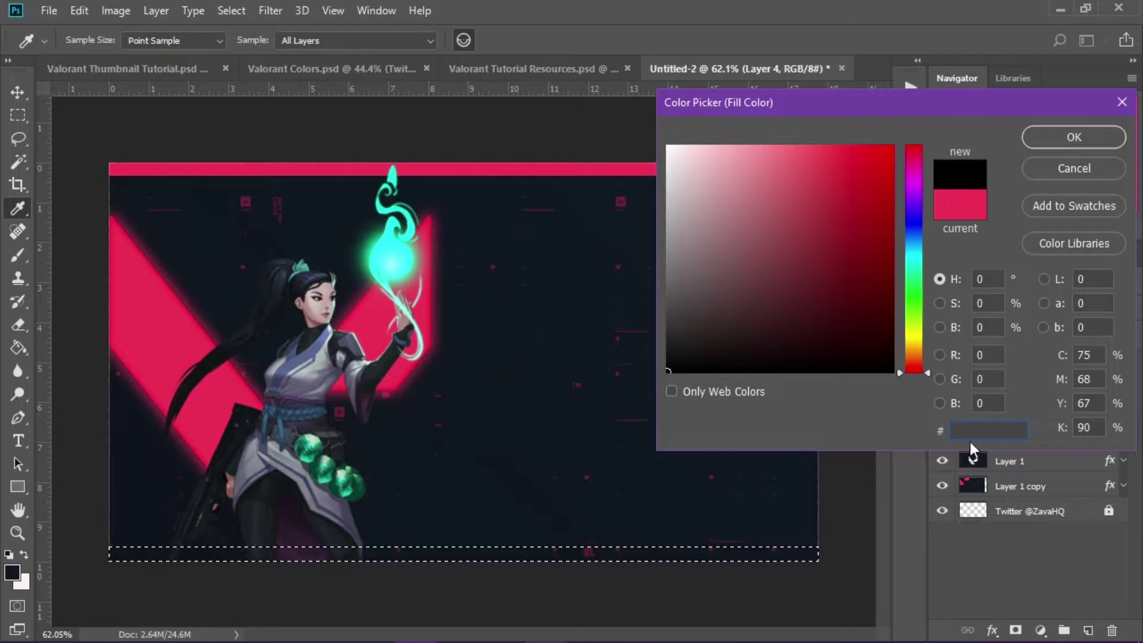
{"action": "left_click", "coordinate": [1058, 178]}
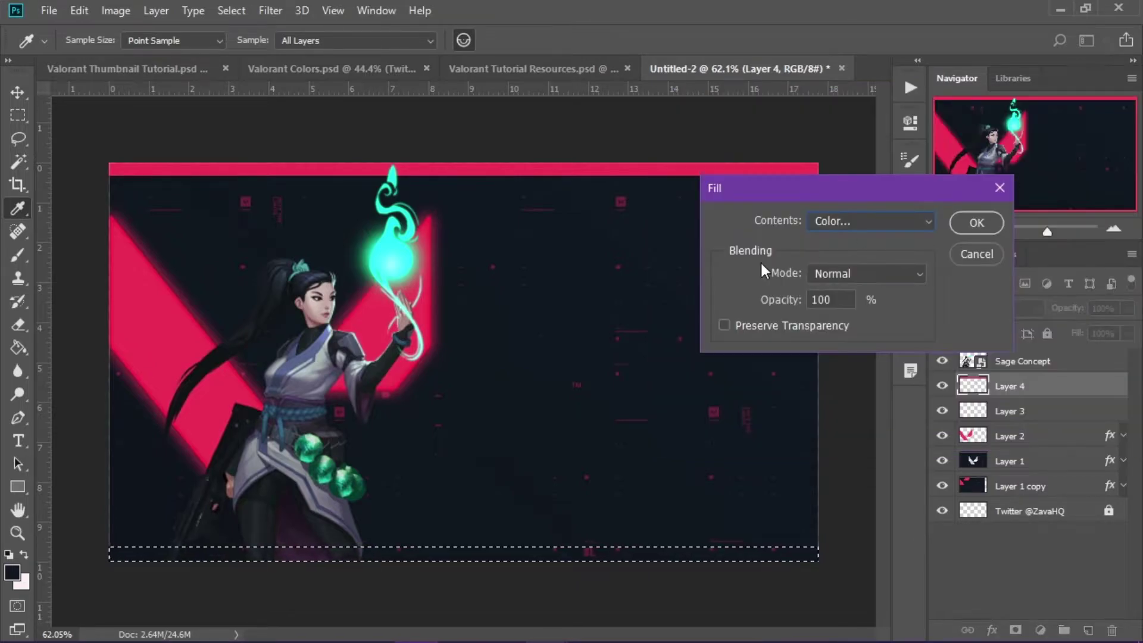
{"action": "left_click", "coordinate": [976, 254]}
{"action": "key", "text": "ctrl+d"}
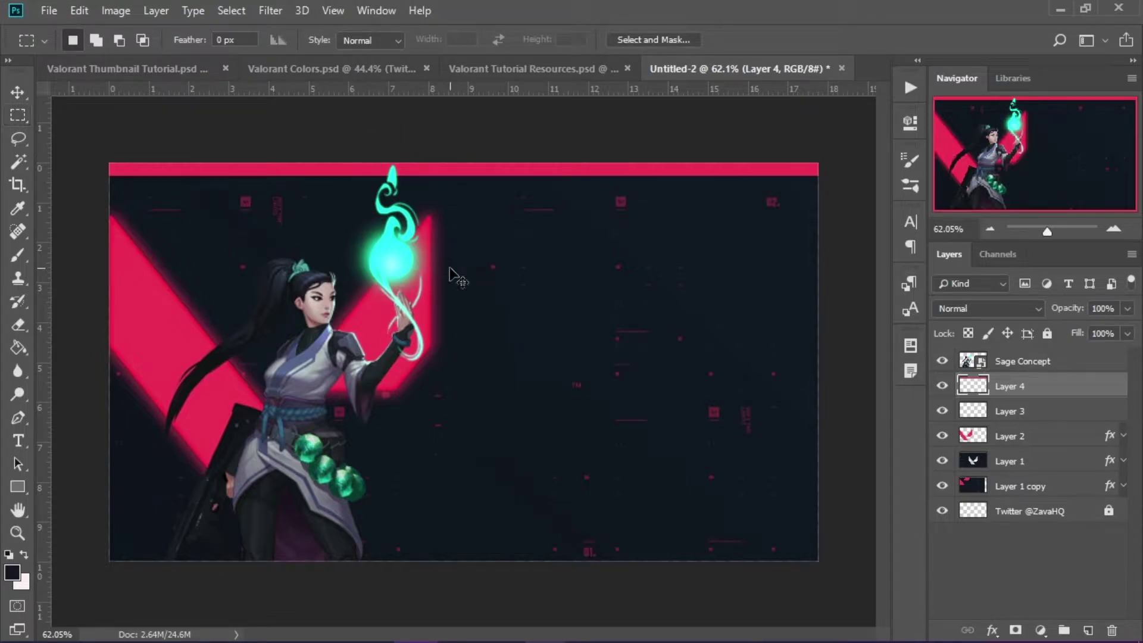
Duplicate the red top bar's layer and start a free transform on the copy.
{"action": "key", "text": "ctrl+t"}
{"action": "key", "text": "Return"}
{"action": "key", "text": "m"}
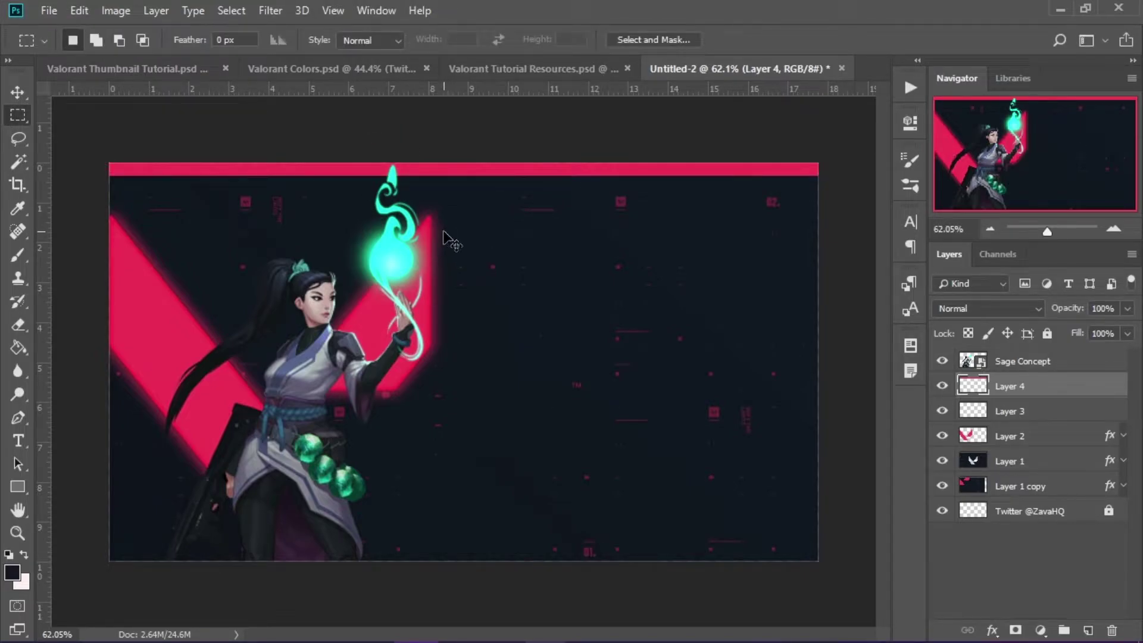
{"action": "key", "text": "ctrl+j"}
{"action": "key", "text": "ctrl+t"}
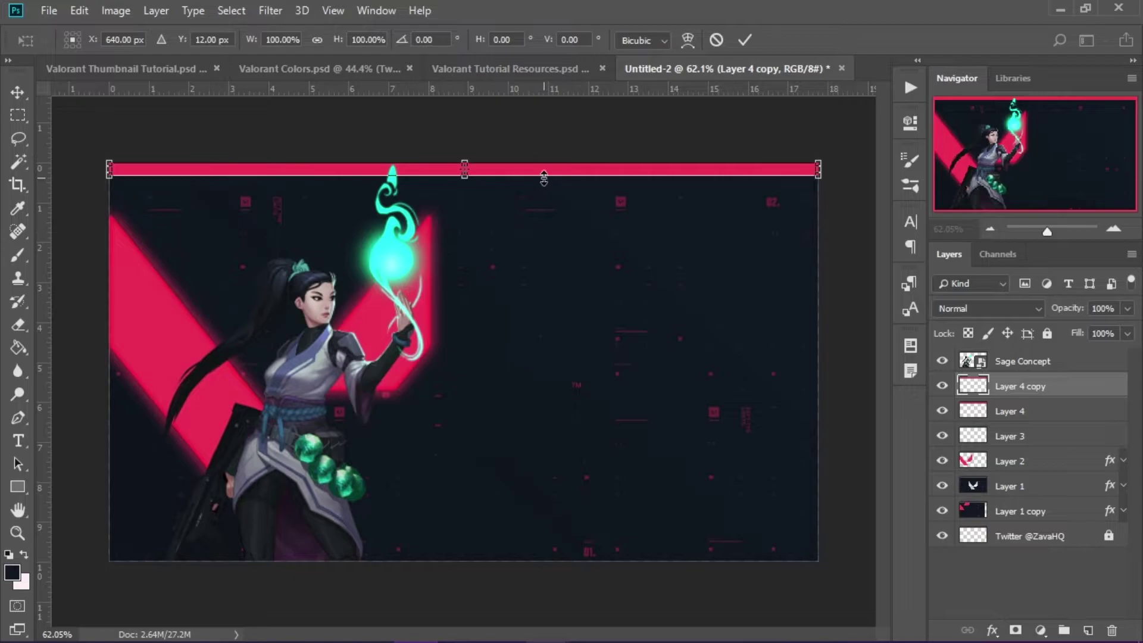
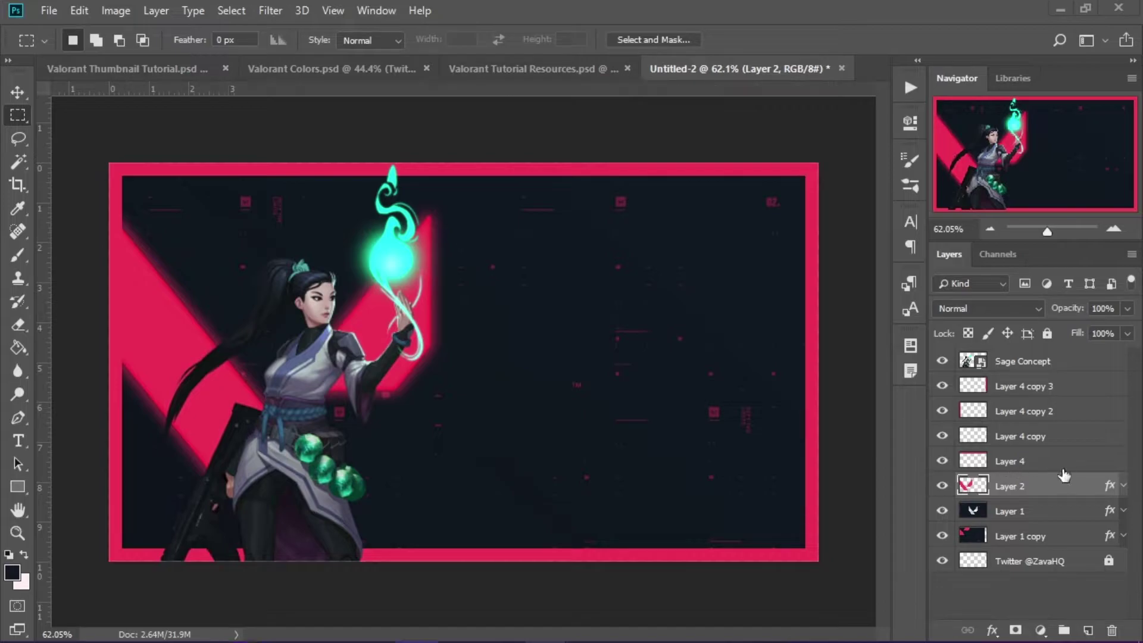
Try to merge the four red border bar layers and move the merged frame, and undo the merge.
{"action": "left_click", "coordinate": [1048, 464]}
{"action": "left_click", "coordinate": [1010, 388], "text": "shift"}
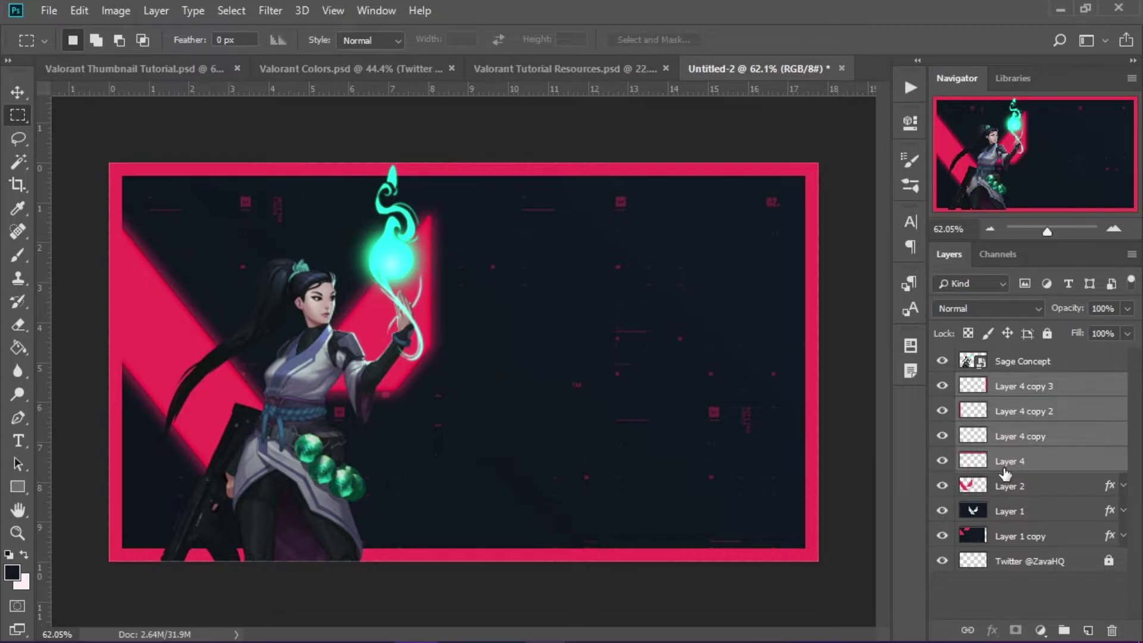
{"action": "left_click", "coordinate": [1043, 463]}
{"action": "left_click", "coordinate": [1047, 388], "text": "shift"}
{"action": "key", "text": "ctrl+e"}
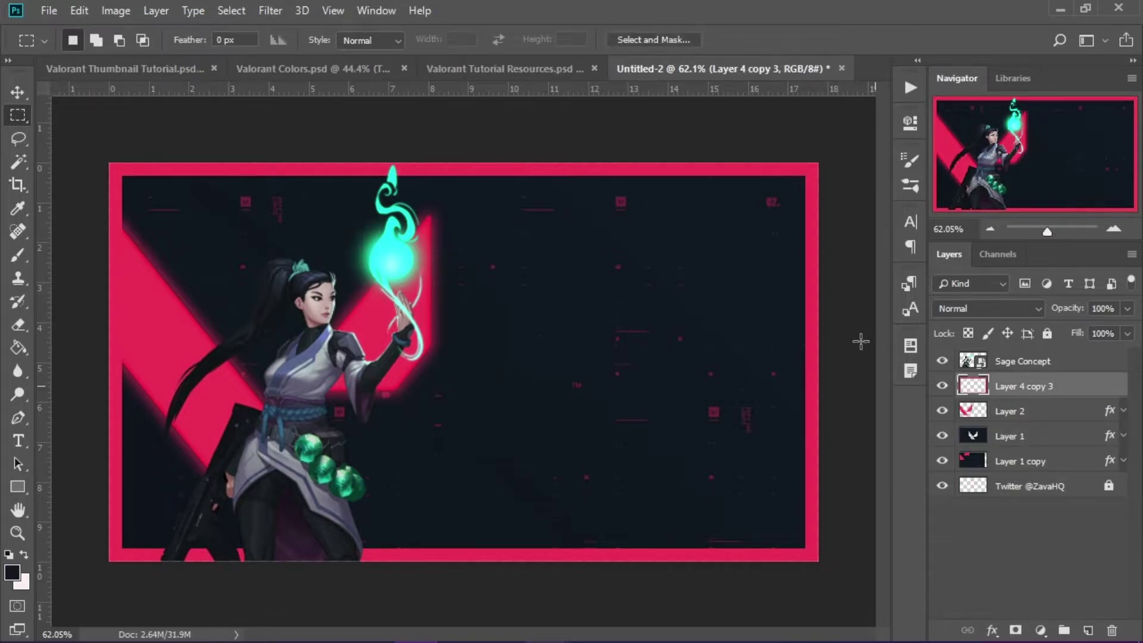
{"action": "key", "text": "ctrl+t"}
{"action": "left_click_drag", "start_coordinate": [659, 286], "coordinate": [842, 408]}
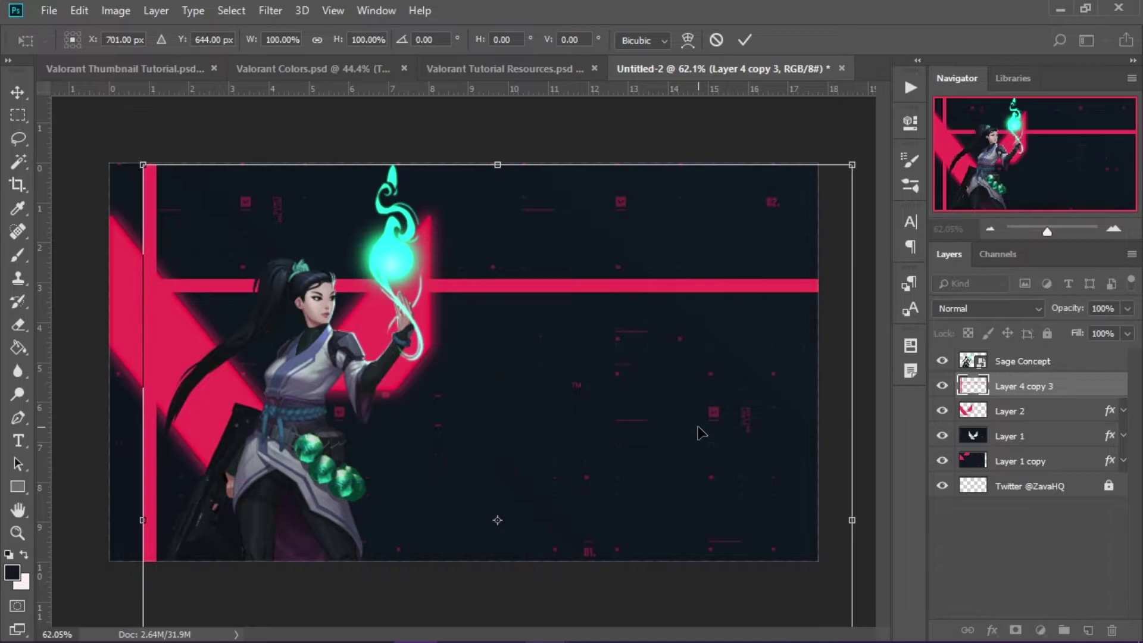
{"action": "key", "text": "m"}
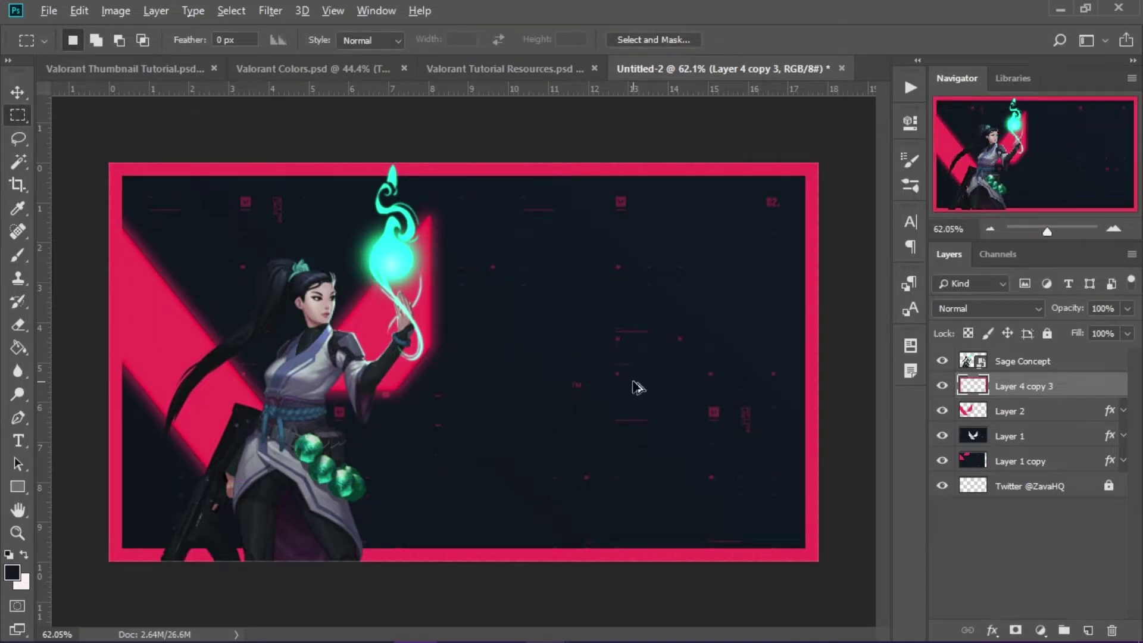
{"action": "key", "text": "ctrl+alt+z"}
{"action": "key", "text": "ctrl+alt+z"}
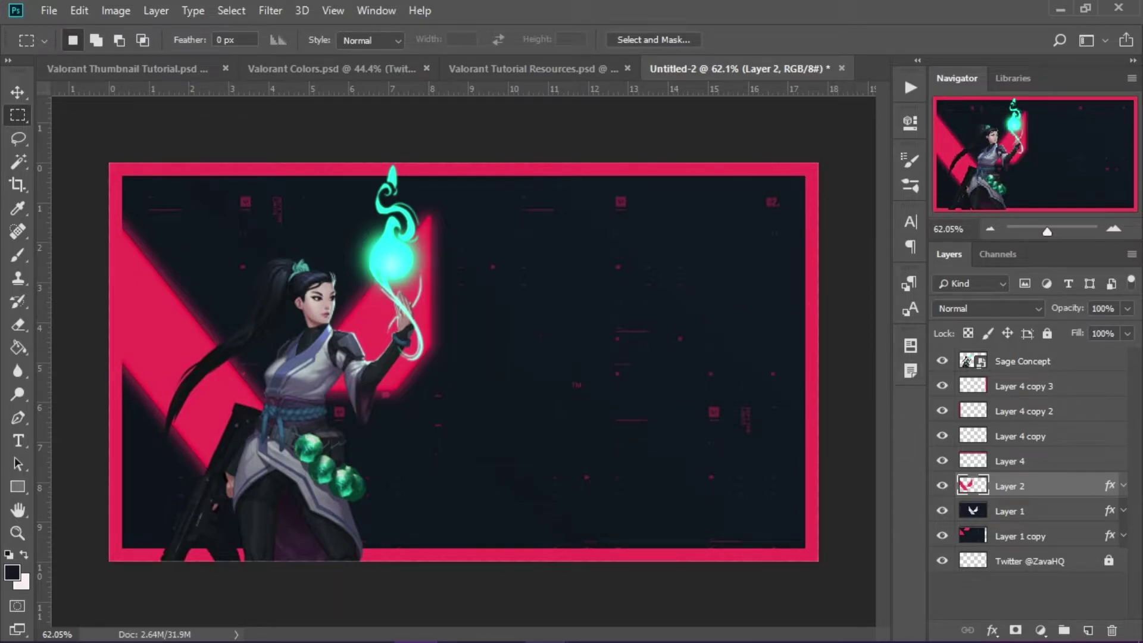
Set up the Type tool with Tungsten Bold and text colour fff1f2, with the Sage Concept layer selected.
{"action": "left_click", "coordinate": [1022, 361]}
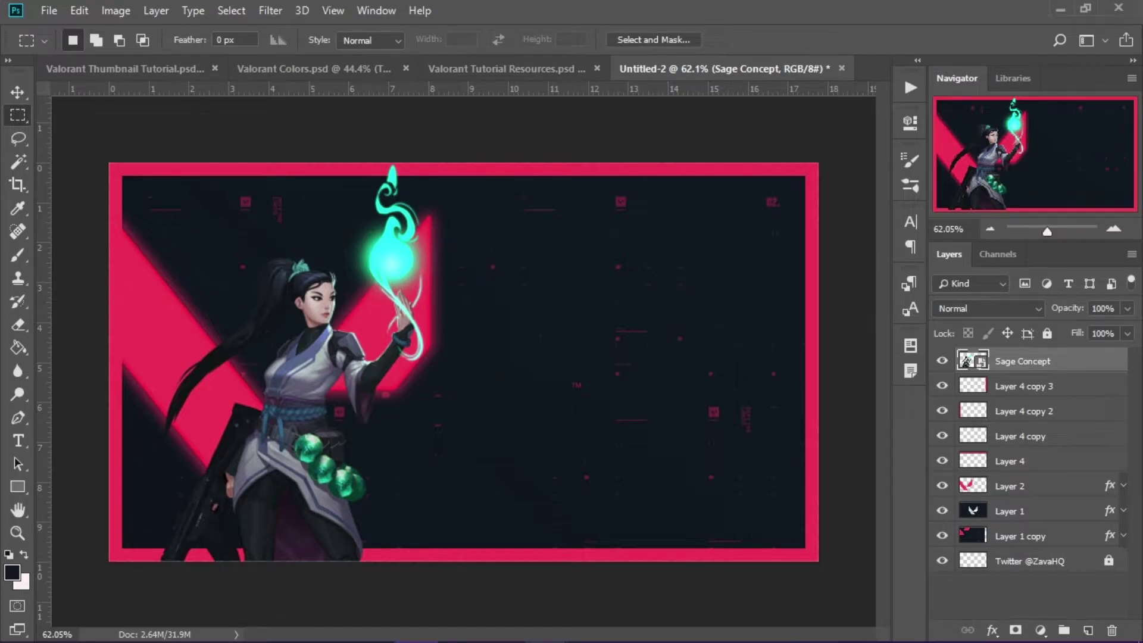
{"action": "left_click", "coordinate": [24, 439]}
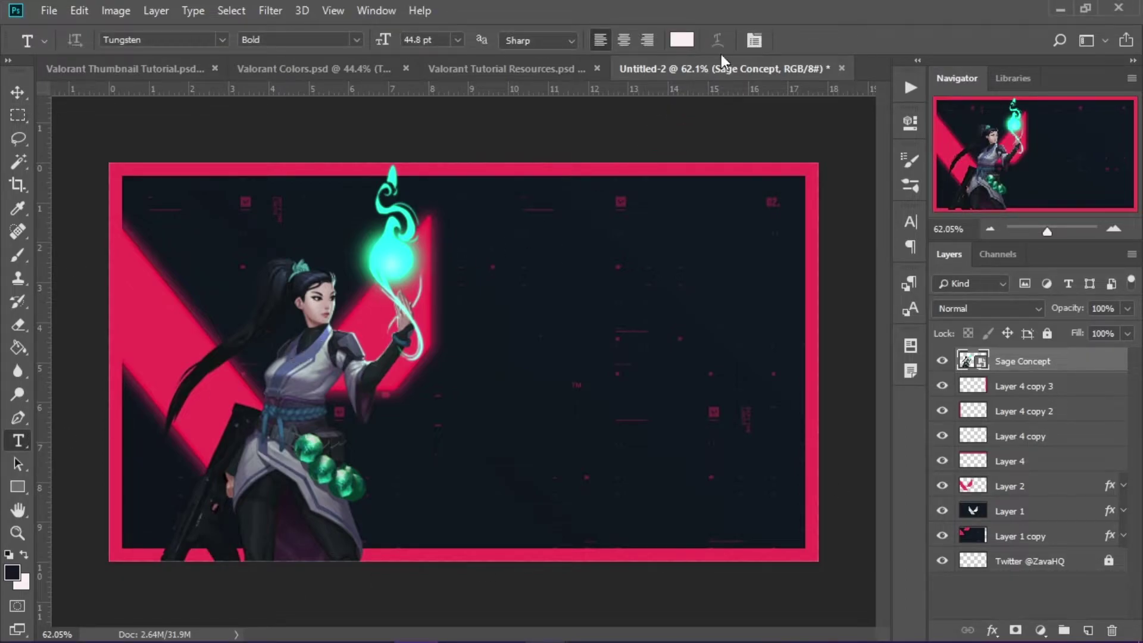
{"action": "left_click", "coordinate": [681, 40]}
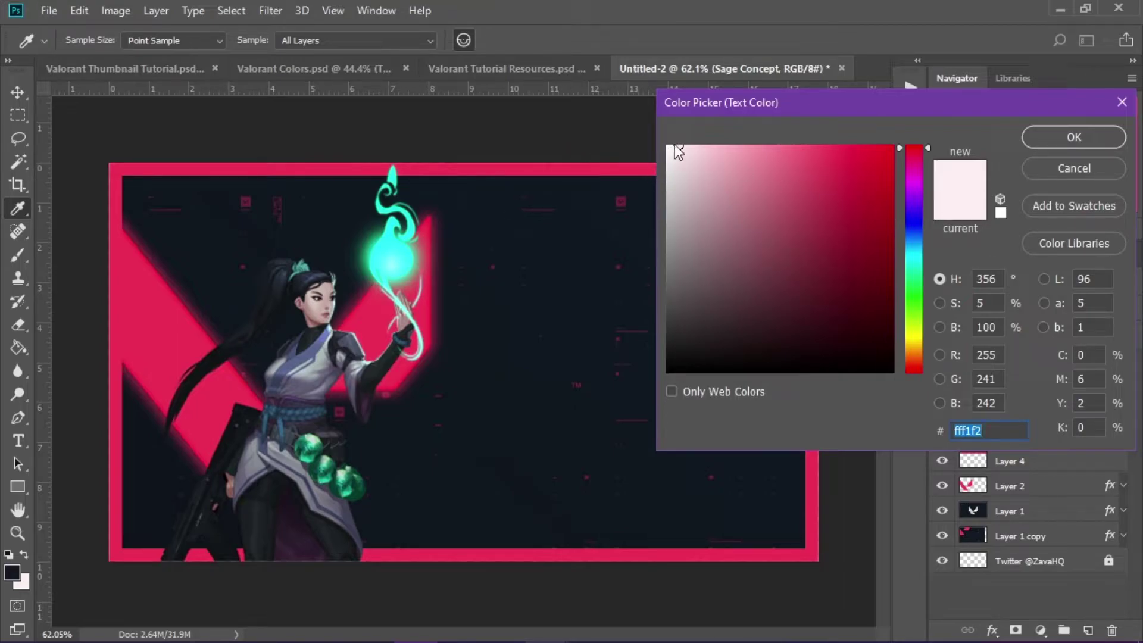
{"action": "left_click", "coordinate": [1066, 141]}
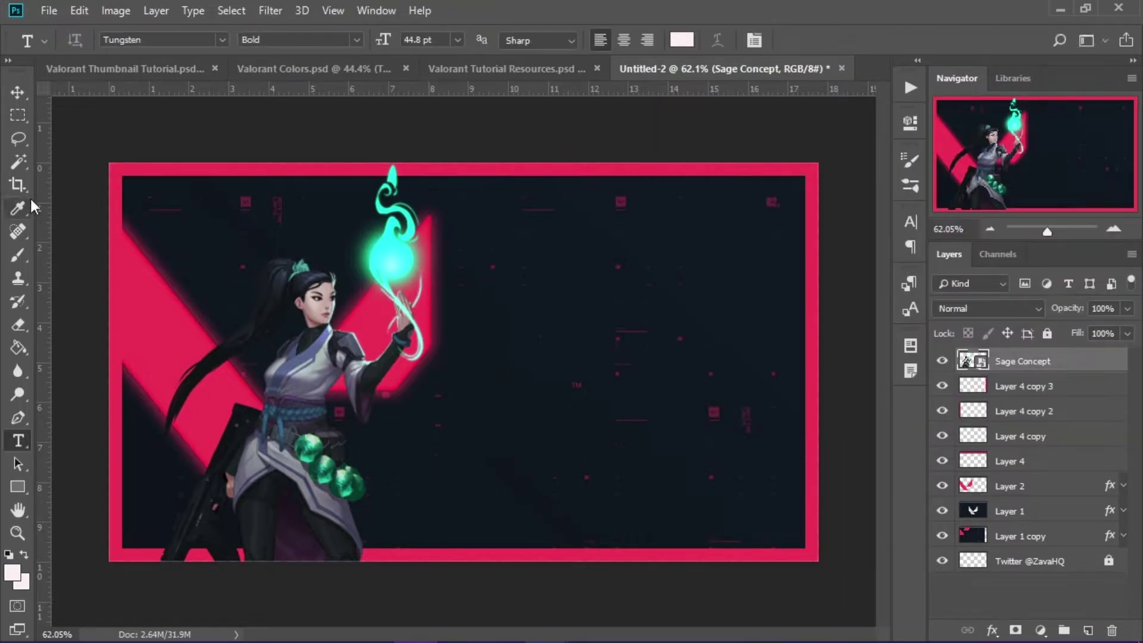
{"action": "left_click", "coordinate": [222, 40]}
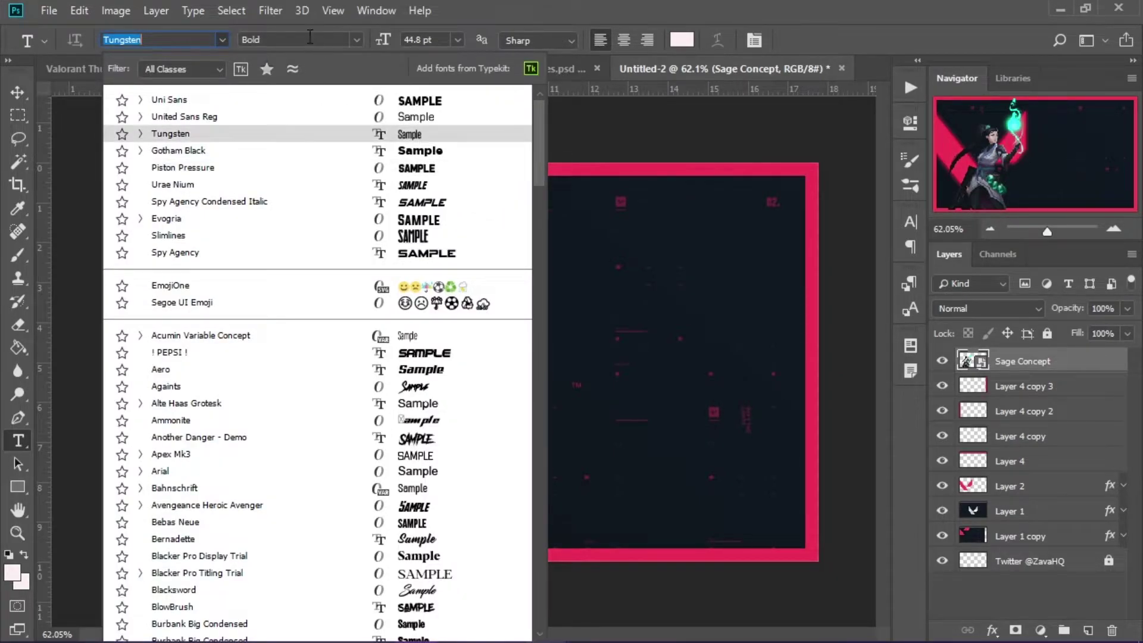
{"action": "key", "text": "Return"}
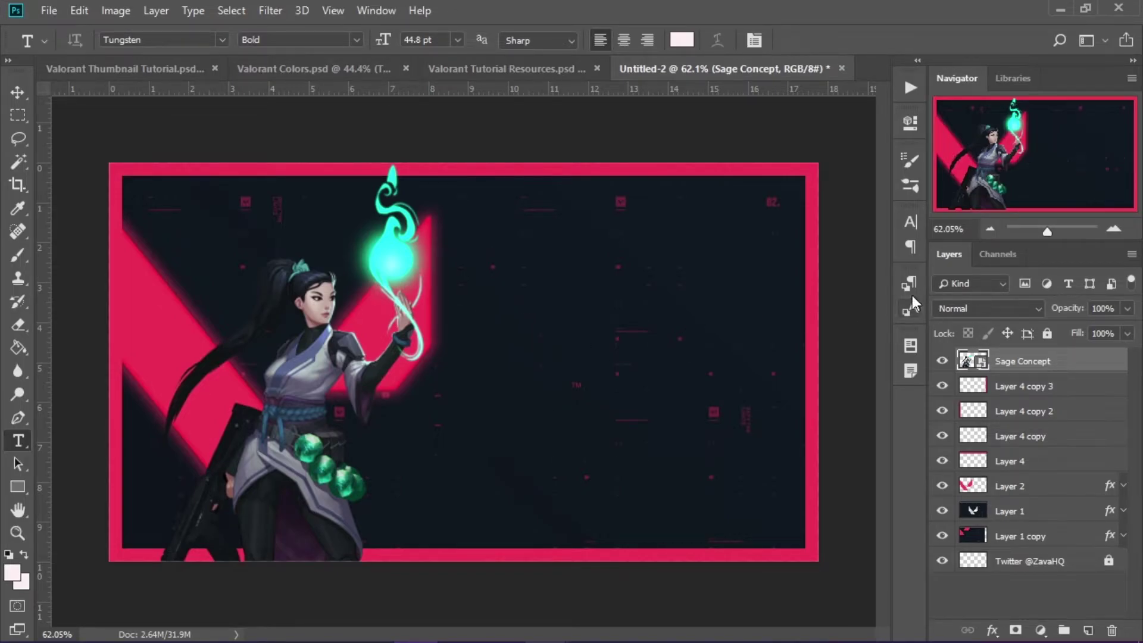
{"action": "left_click", "coordinate": [905, 224]}
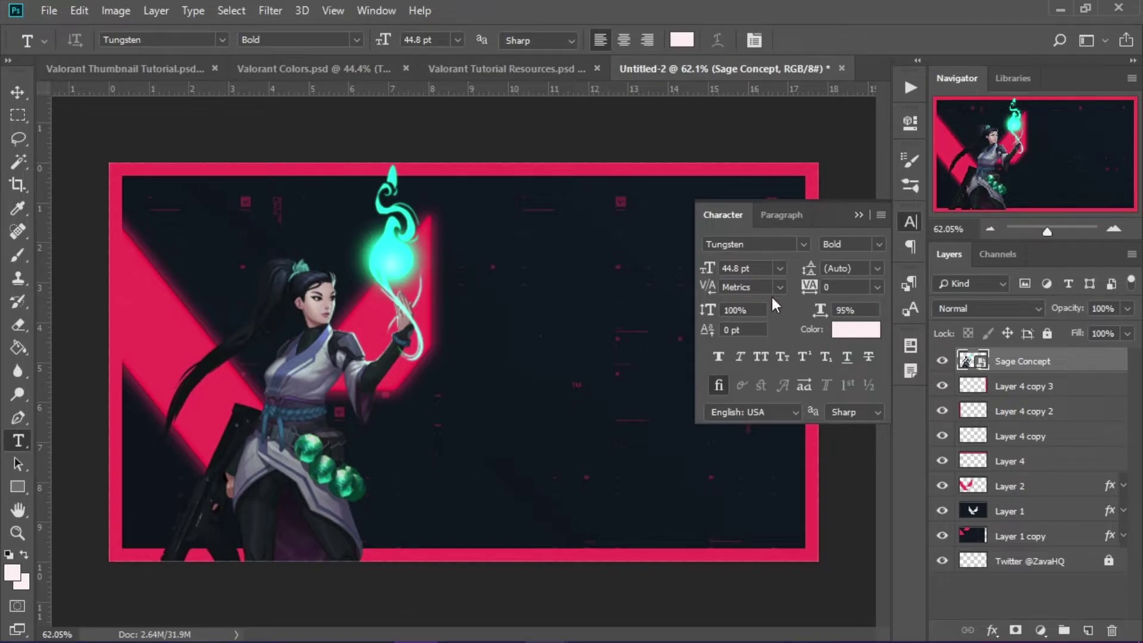
{"action": "left_click", "coordinate": [856, 217]}
Add the text THUMBNAIL at 44.8 pt on the empty area beside Sage.
{"action": "left_click", "coordinate": [559, 342]}
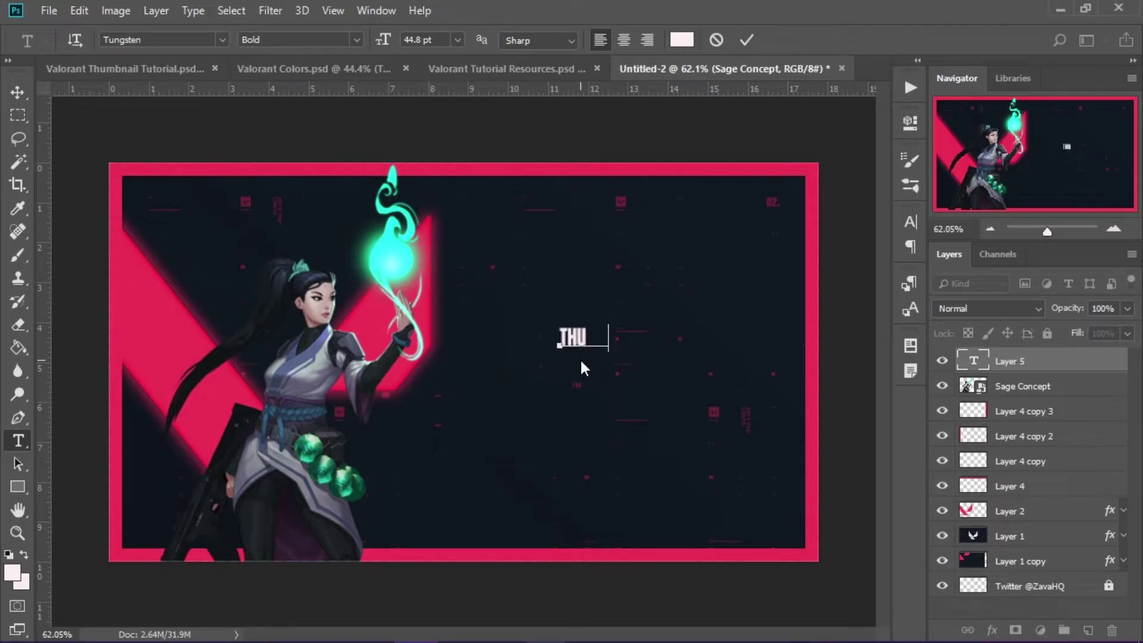
{"action": "type", "text": "MBNAIL"}
{"action": "key", "text": "ctrl+a"}
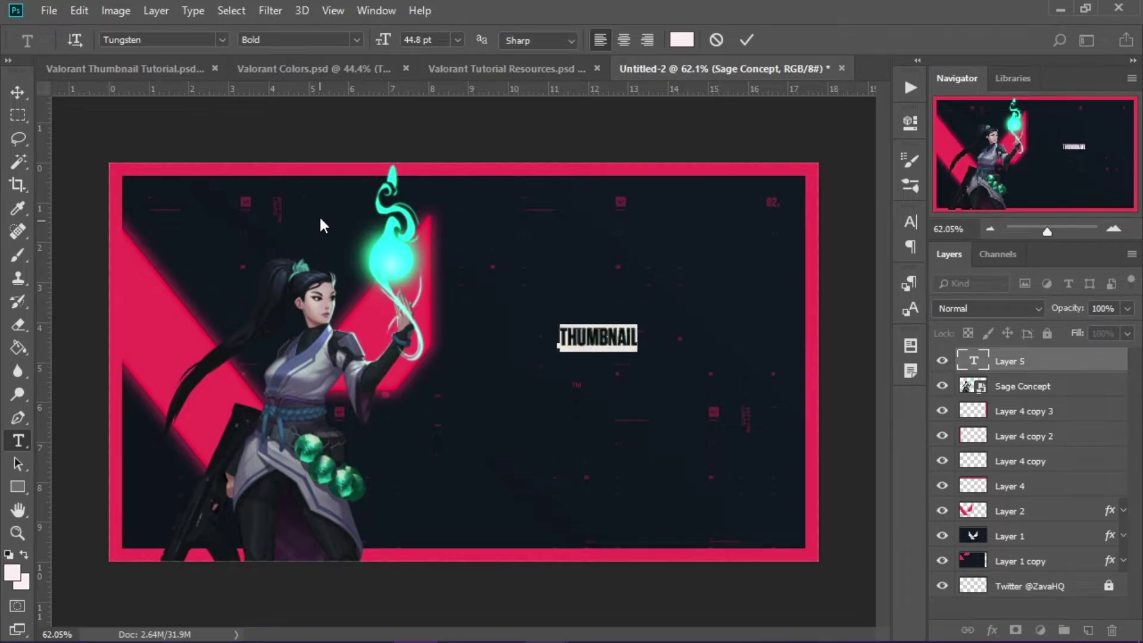
{"action": "key", "text": "ctrl+Return"}
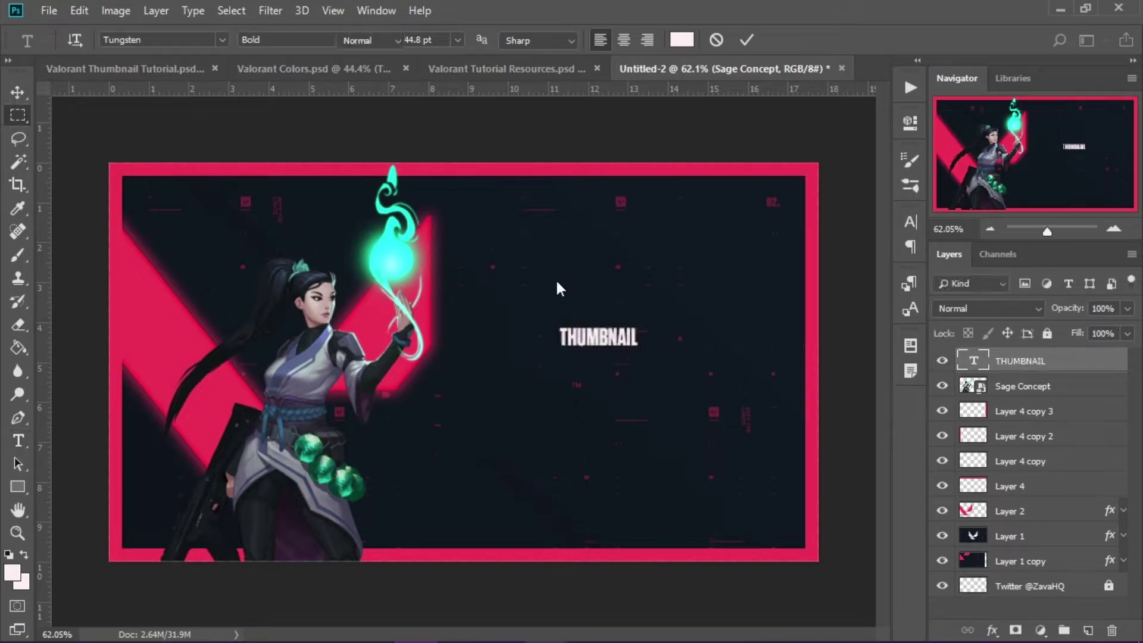
Scale the THUMBNAIL text to about 495% and centre it vertically beside Sage at X 893 px, Y 360 px.
{"action": "key", "text": "ctrl+t"}
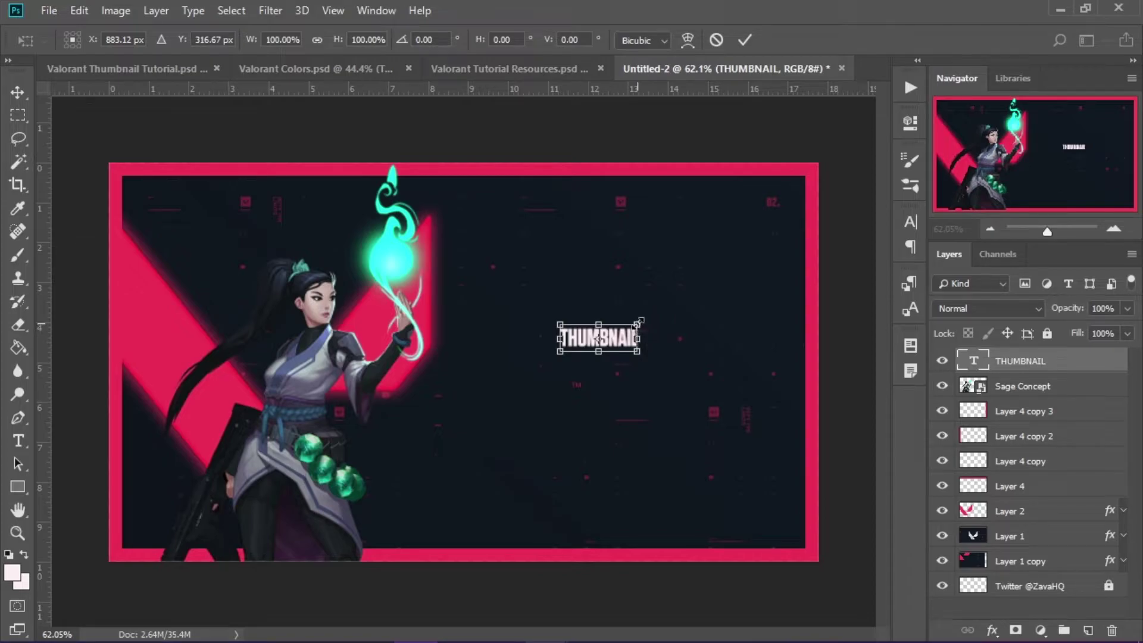
{"action": "left_click_drag", "start_coordinate": [652, 324], "coordinate": [787, 253]}
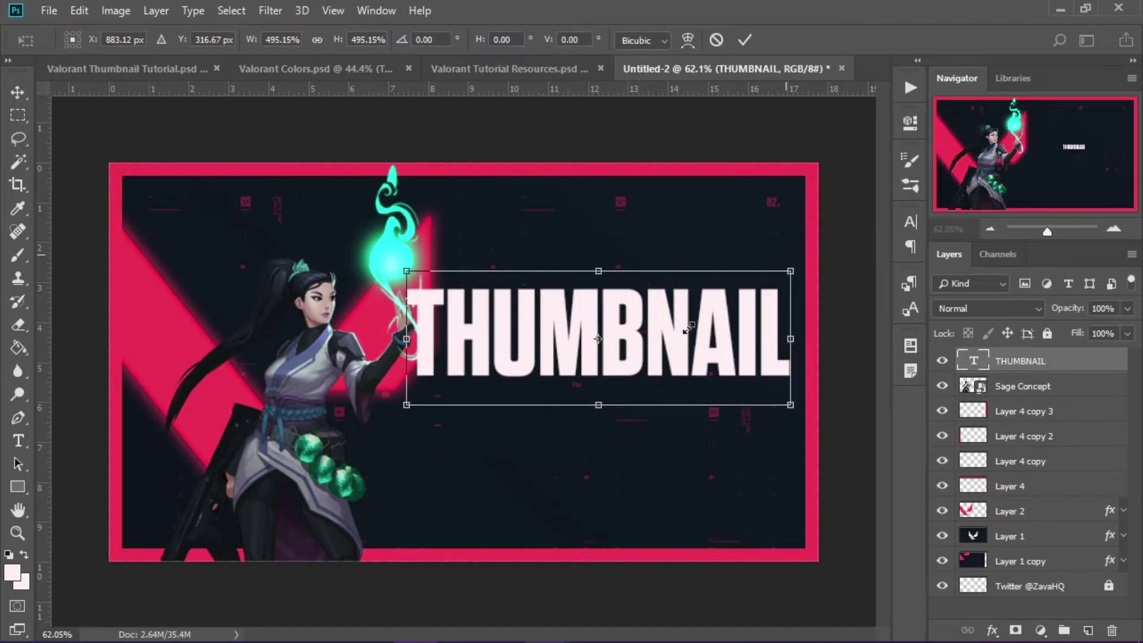
{"action": "mouse_move", "coordinate": [682, 345]}
{"action": "left_mouse_down"}
{"action": "mouse_move", "coordinate": [696, 369]}
{"action": "mouse_move", "coordinate": [693, 337]}
{"action": "left_mouse_up"}
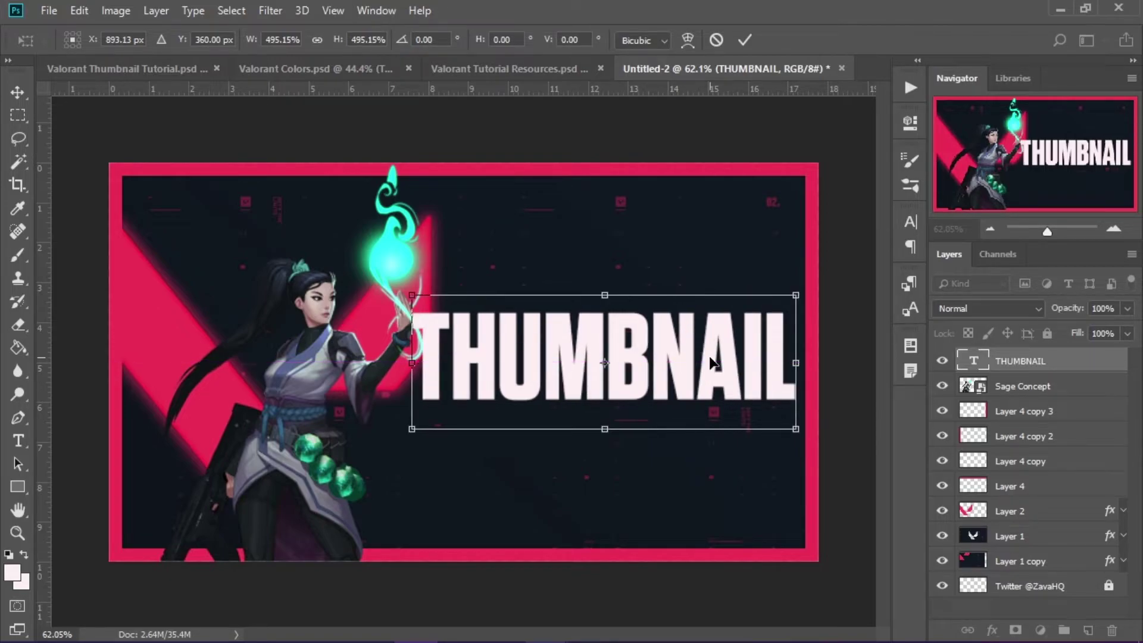
{"action": "key", "text": "Return"}
{"action": "key", "text": "m"}
{"action": "scroll", "coordinate": [466, 376], "scroll_direction": "up", "scroll_amount": 1}
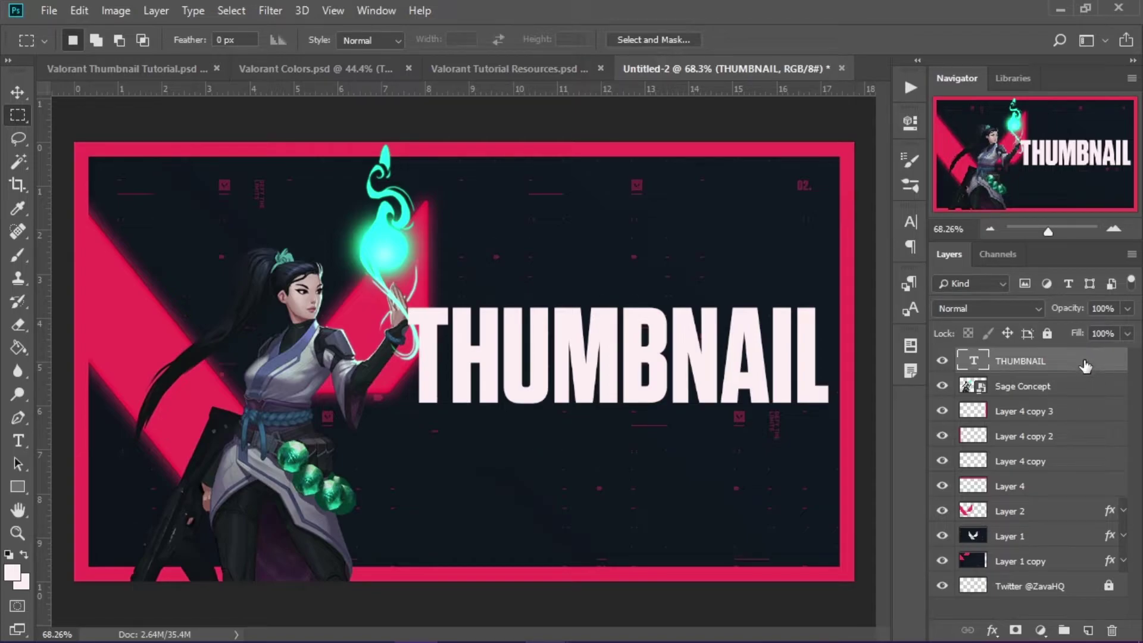
Add a drop shadow to the THUMBNAIL text with 20% opacity, 9 px distance, 6% spread and 7 px size.
{"action": "double_click", "coordinate": [1072, 360]}
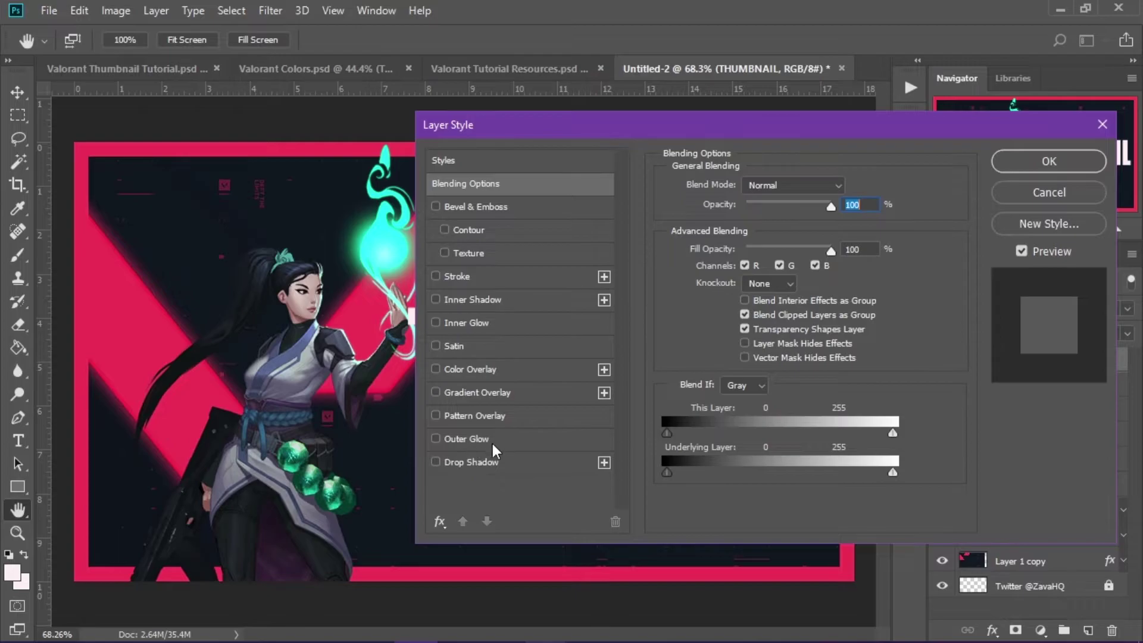
{"action": "left_click", "coordinate": [478, 459]}
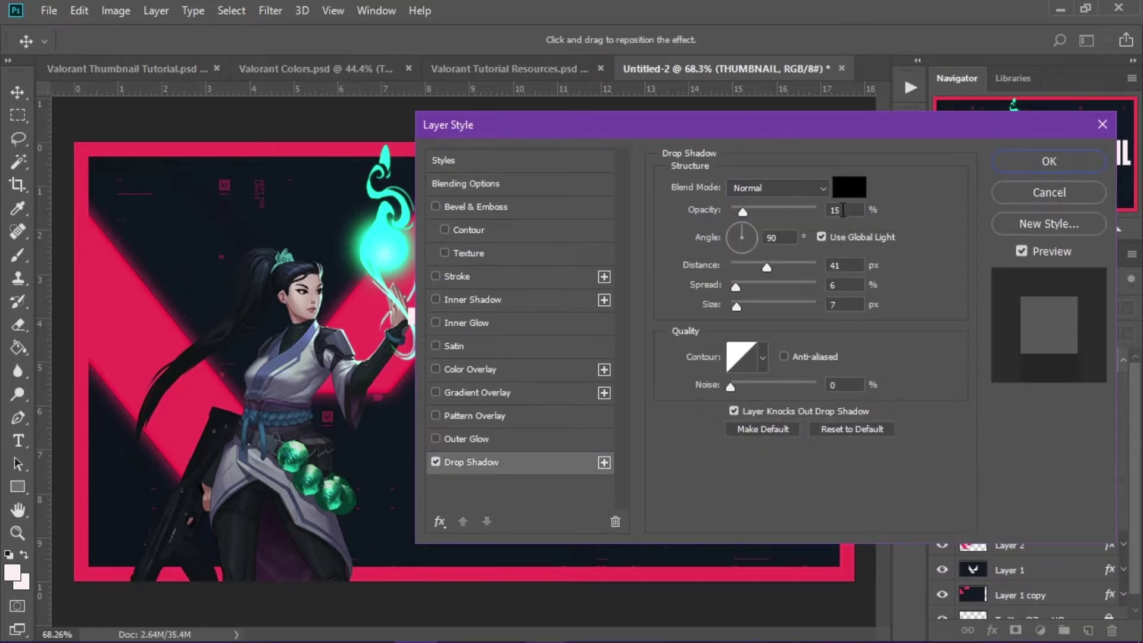
{"action": "left_click", "coordinate": [845, 212]}
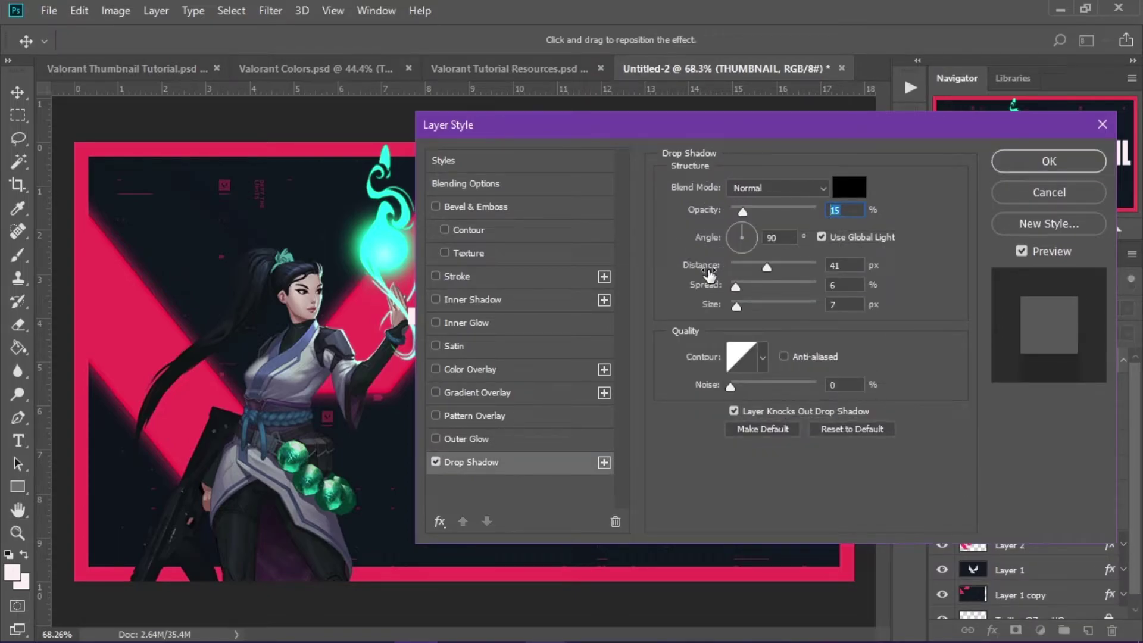
{"action": "type", "text": "20"}
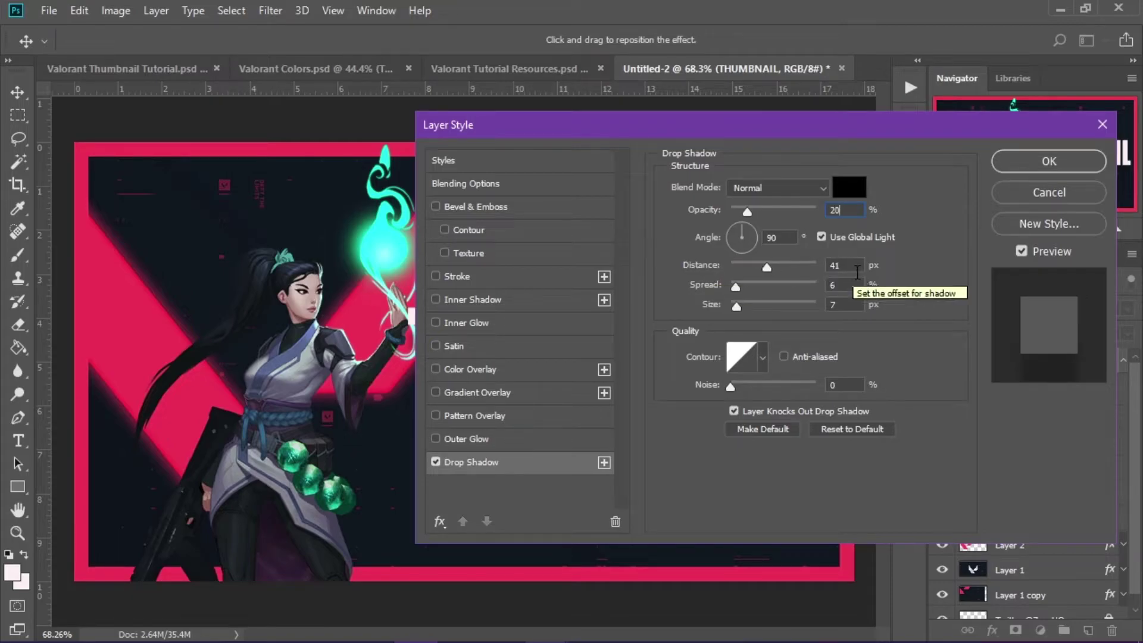
{"action": "left_click", "coordinate": [857, 269]}
{"action": "type", "text": "9"}
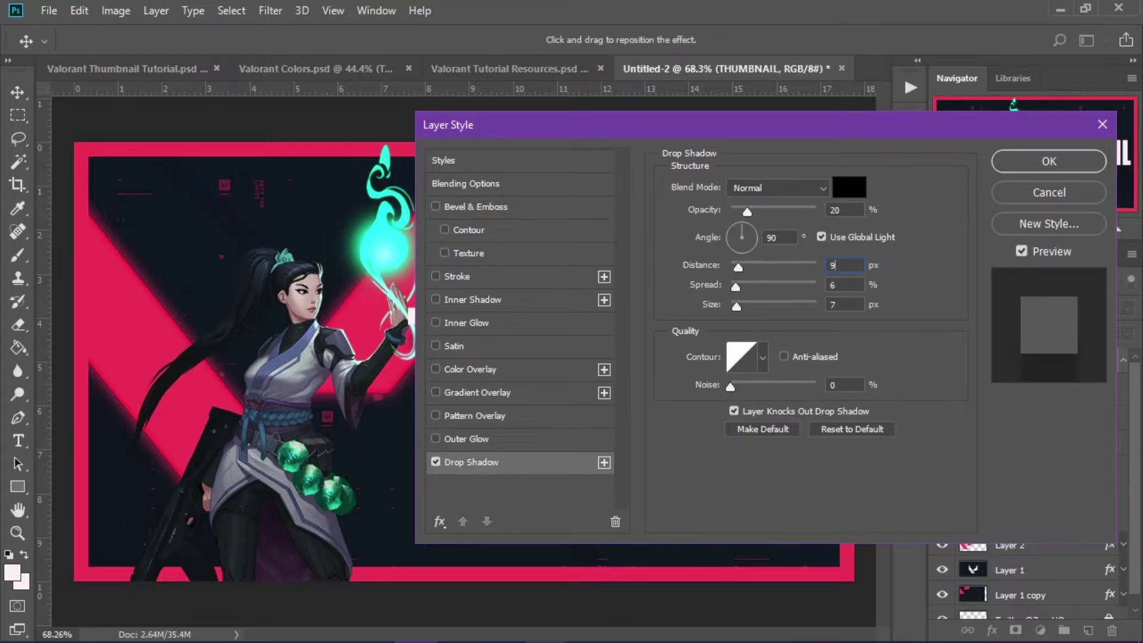
{"action": "key", "text": "Tab"}
{"action": "key", "text": "Tab"}
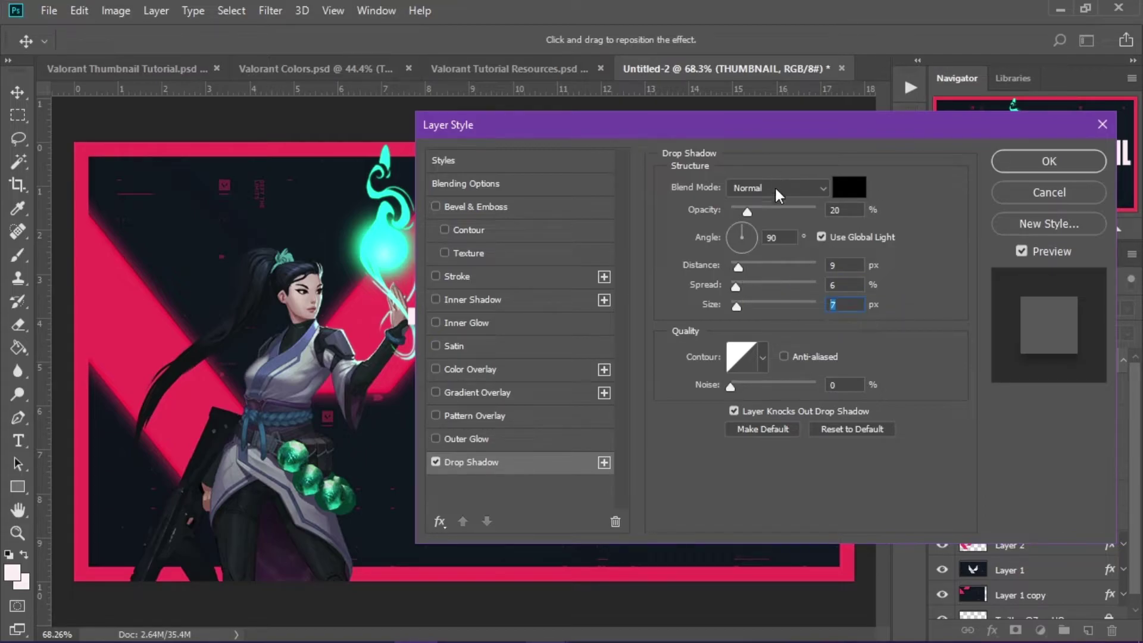
{"action": "left_click", "coordinate": [1017, 169]}
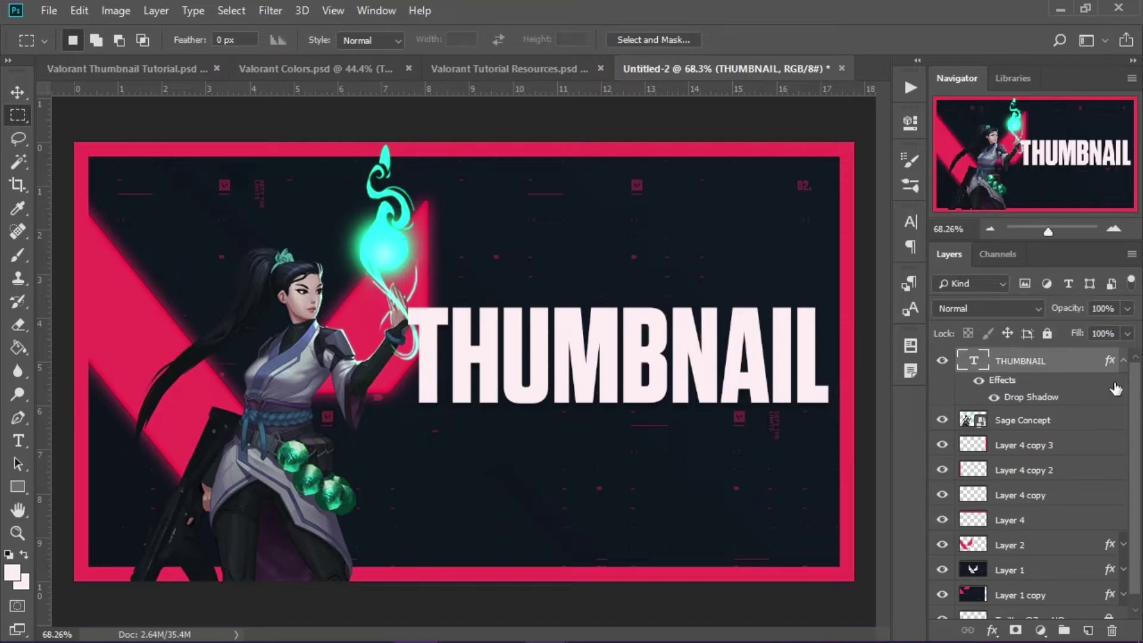
{"action": "left_click", "coordinate": [1123, 360]}
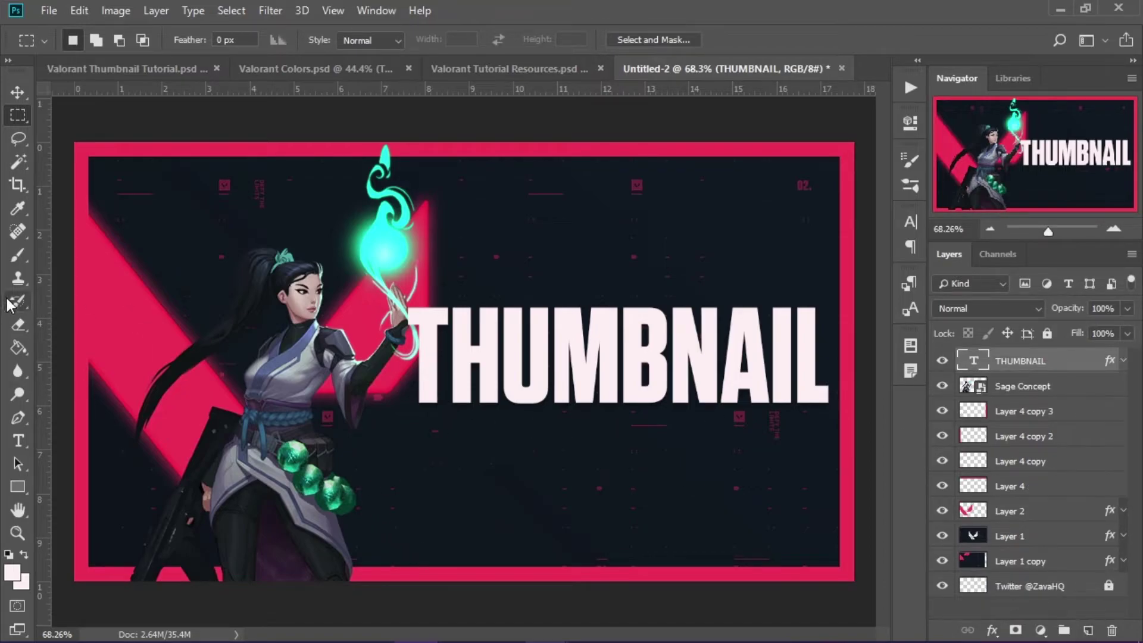
Create a new layer above THUMBNAIL, check the type settings in Valorant Thumbnail Tutorial.psd, and start a text entry above the title.
{"action": "left_click", "coordinate": [18, 445]}
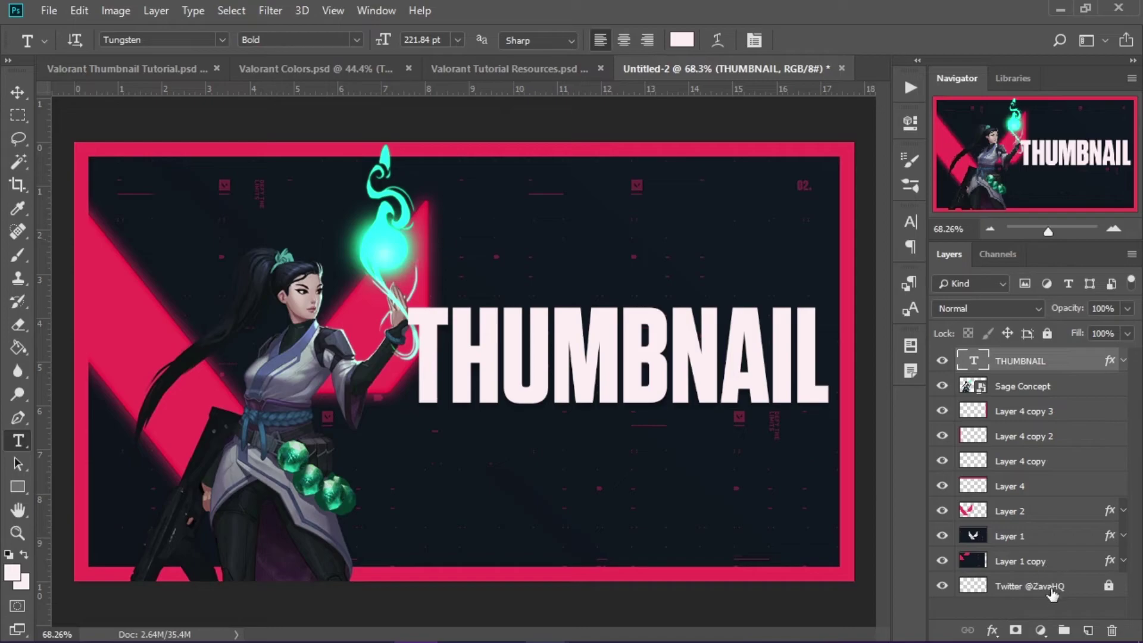
{"action": "left_click", "coordinate": [1089, 629]}
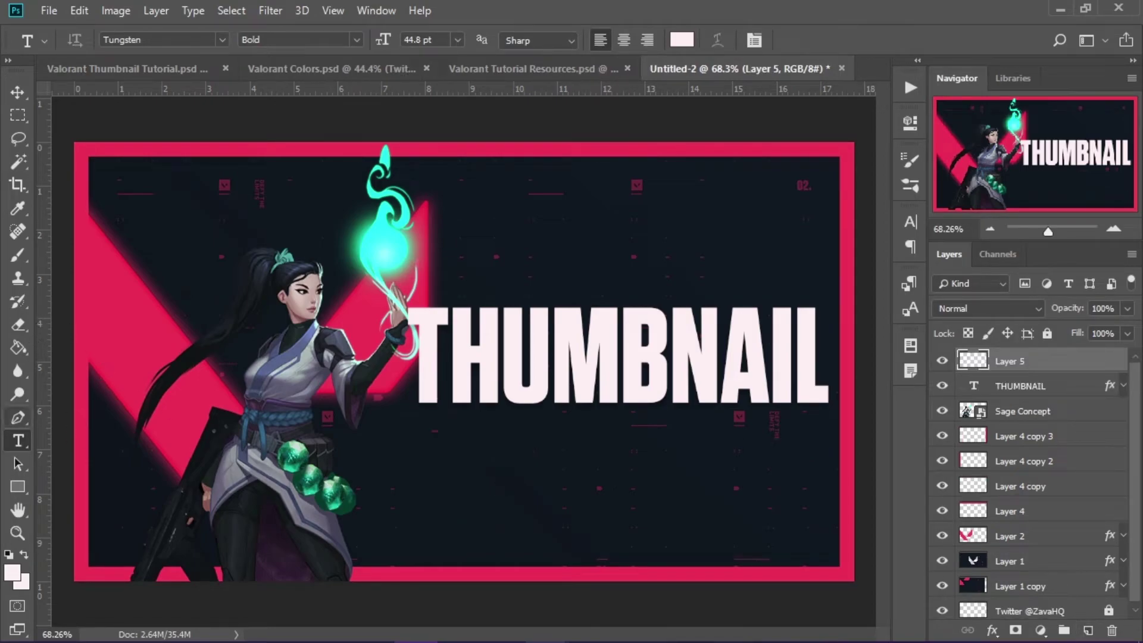
{"action": "left_click", "coordinate": [107, 69]}
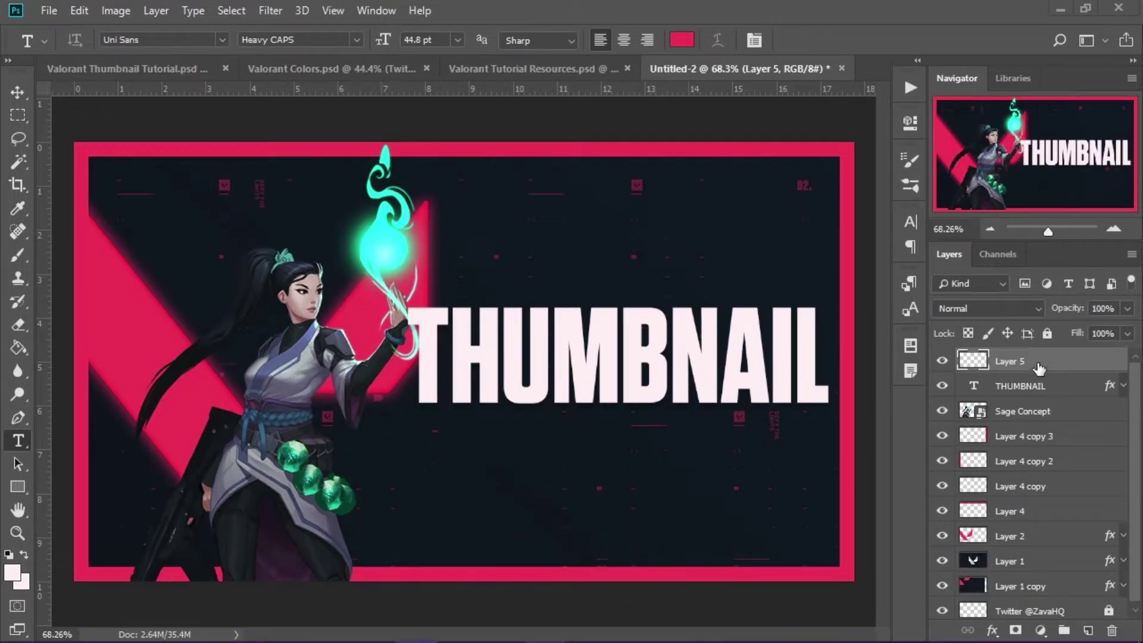
{"action": "left_click", "coordinate": [479, 257]}
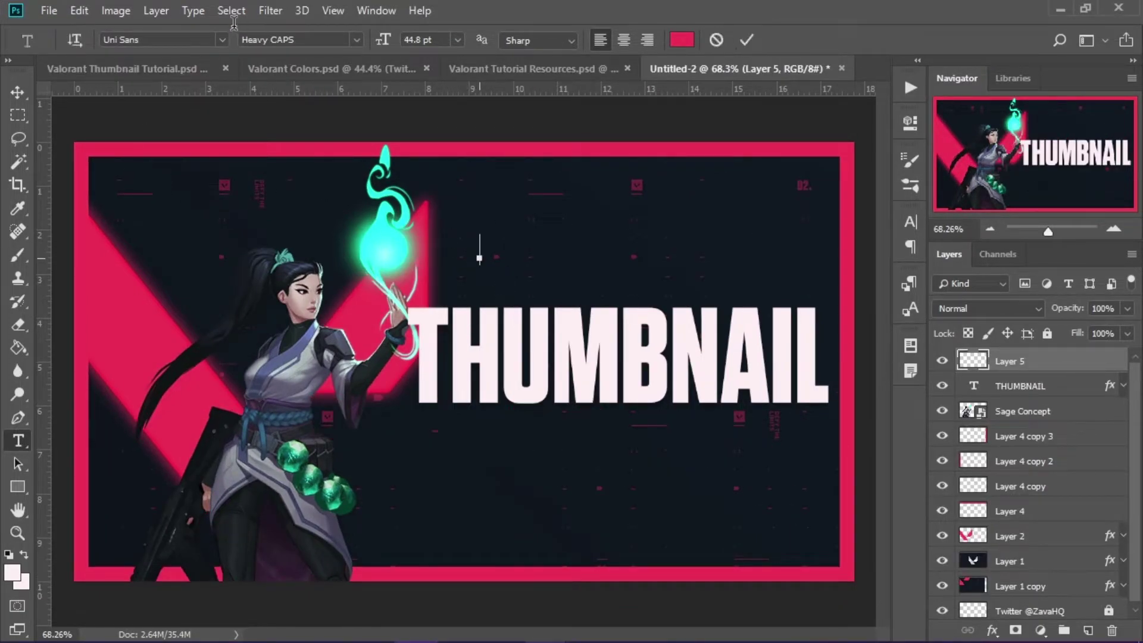
Set the font to Uni Sans Heavy CAPS at 44.8 pt and enter the red text VALORANT above THUMBNAIL.
{"action": "left_click", "coordinate": [219, 38]}
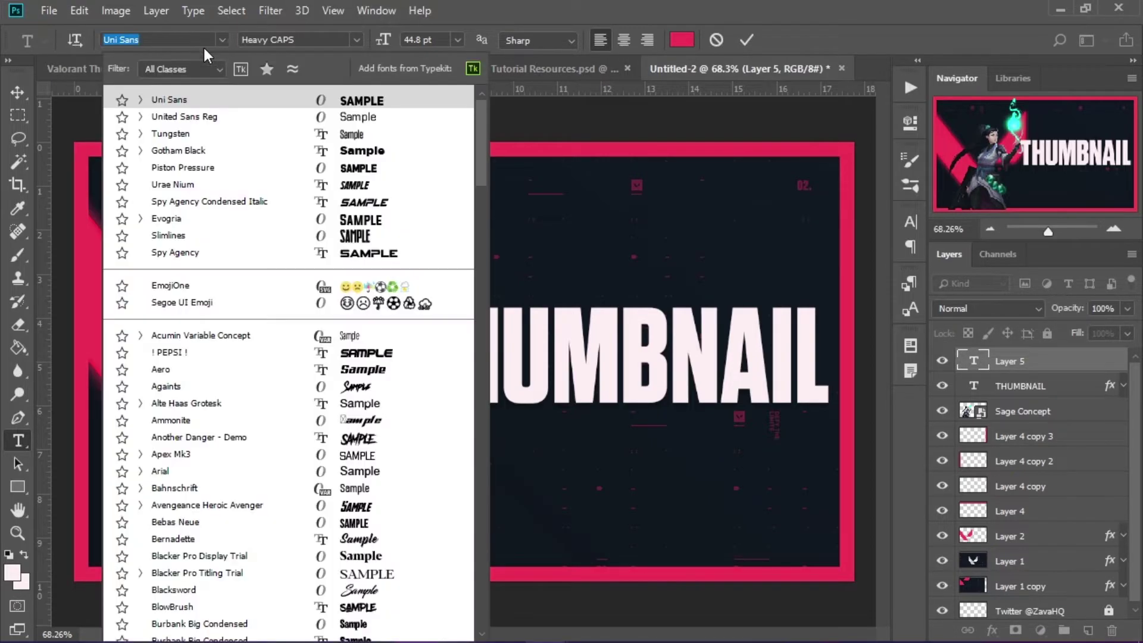
{"action": "left_click", "coordinate": [358, 38]}
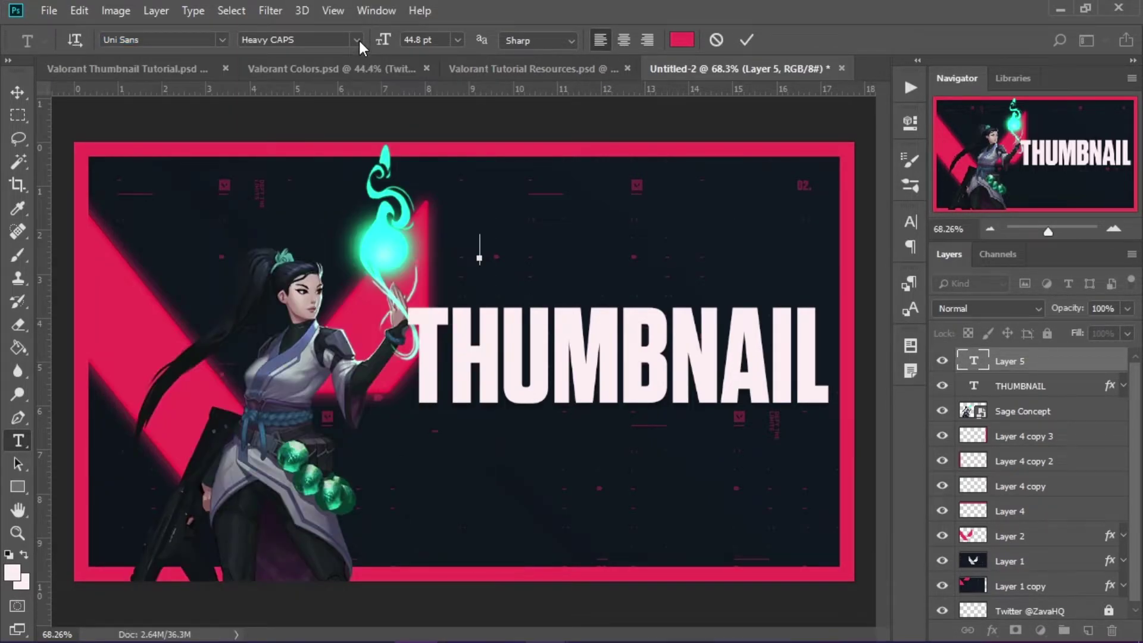
{"action": "left_click", "coordinate": [358, 38]}
{"action": "left_click", "coordinate": [357, 41]}
{"action": "left_click", "coordinate": [150, 38]}
{"action": "type", "text": "uni"}
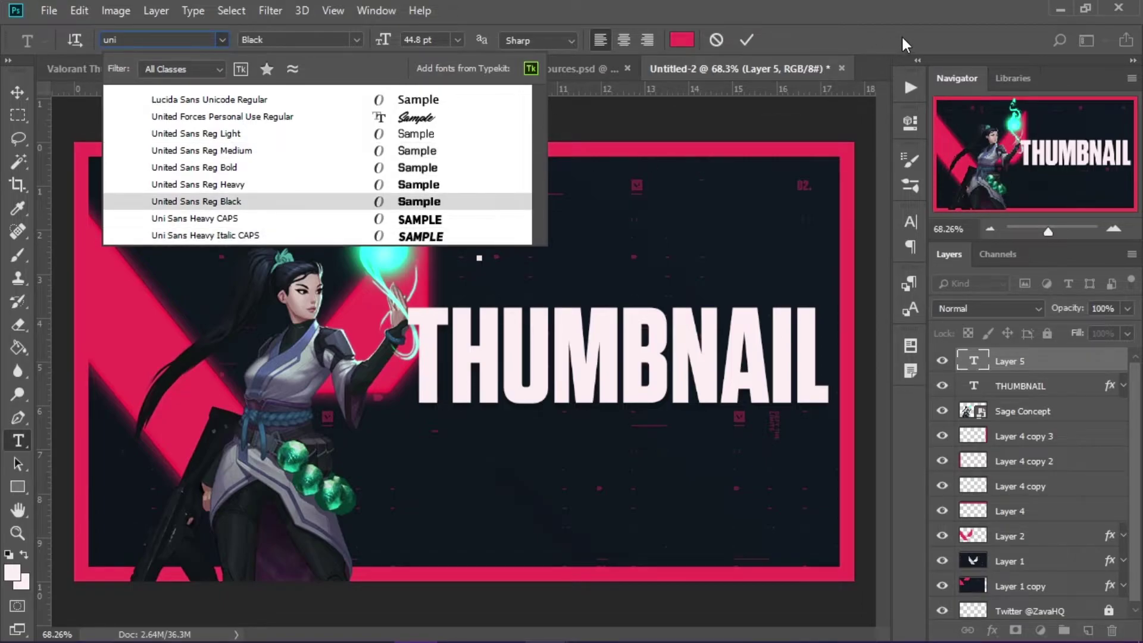
{"action": "key", "text": "Return"}
{"action": "type", "text": "VALORANT"}
{"action": "left_click", "coordinate": [20, 112]}
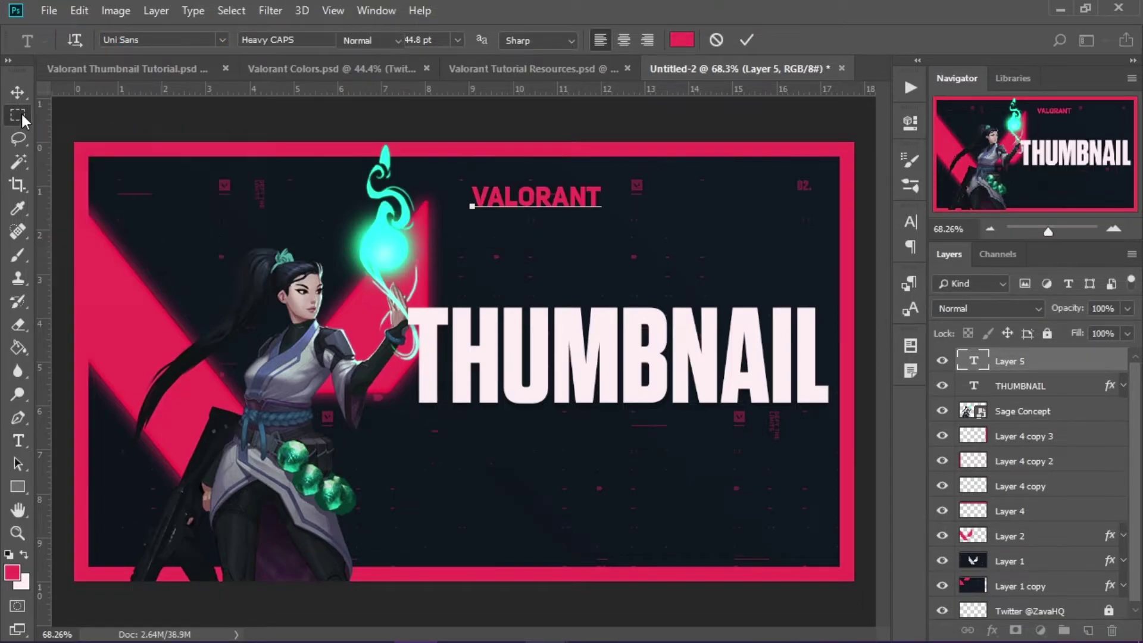
Compare the character settings of the VALORANT and THUMBNAIL text layers.
{"action": "left_click", "coordinate": [910, 221]}
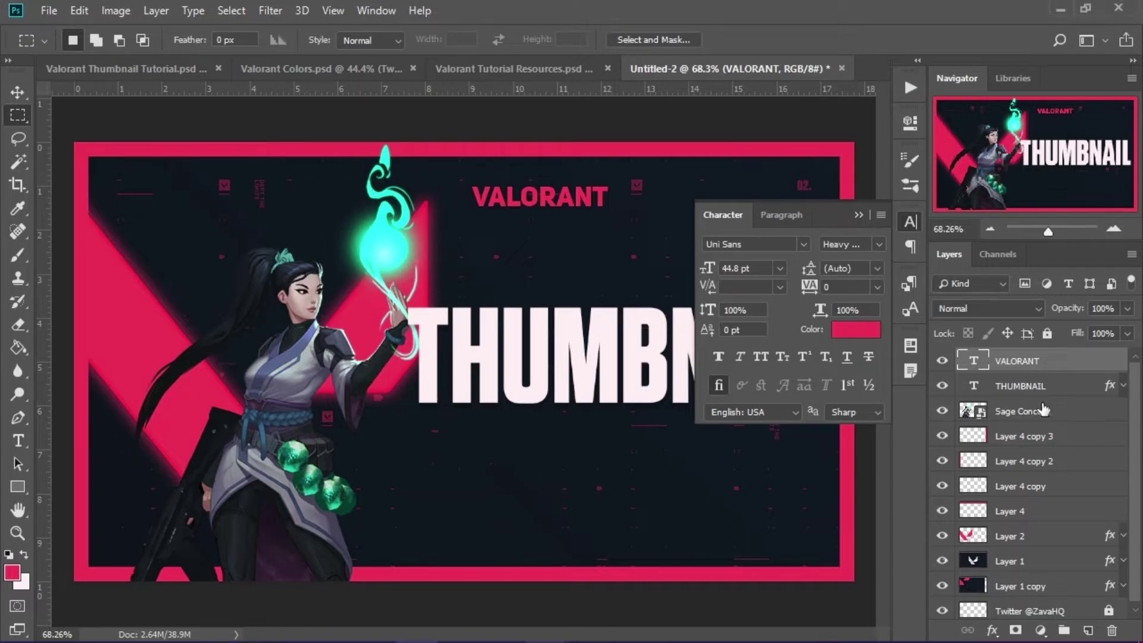
{"action": "left_click", "coordinate": [1036, 386]}
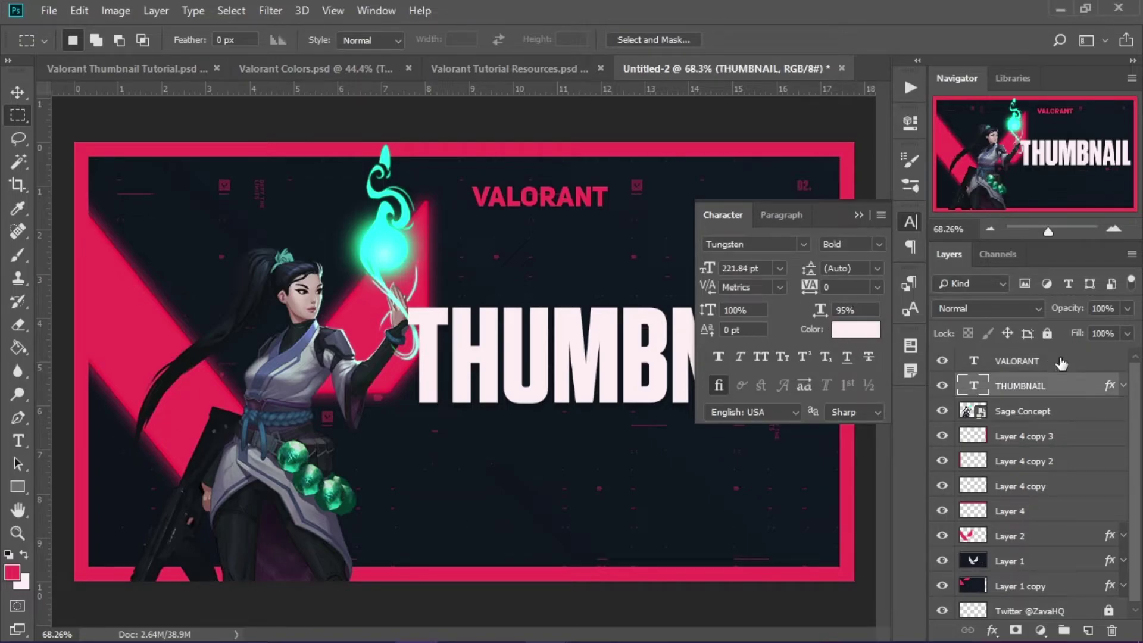
{"action": "left_click", "coordinate": [1055, 362]}
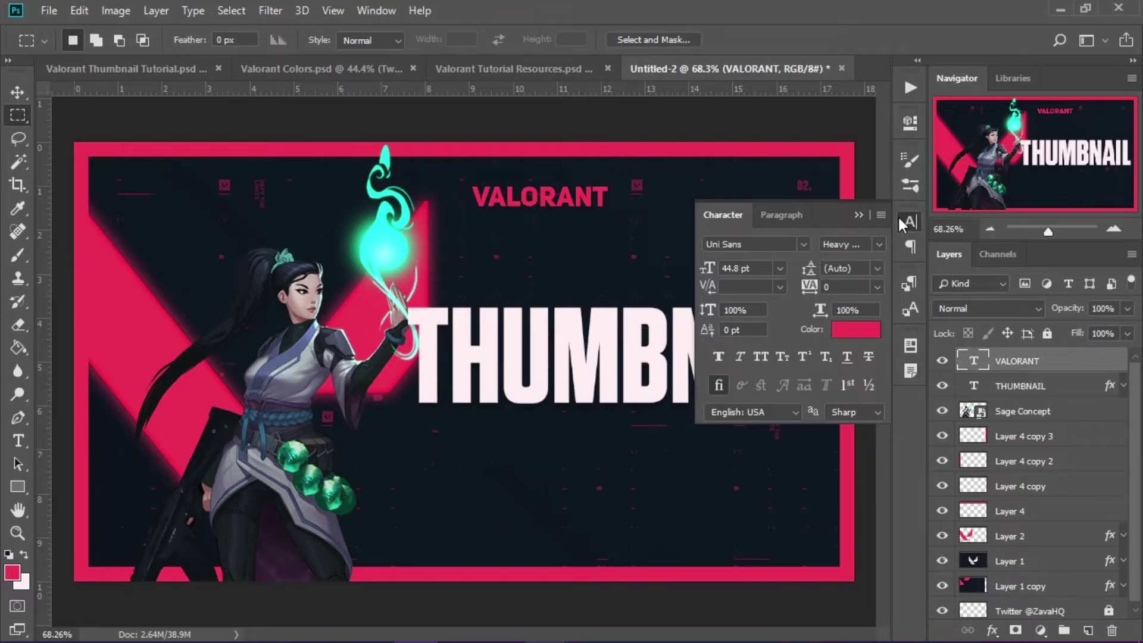
{"action": "left_click", "coordinate": [383, 11]}
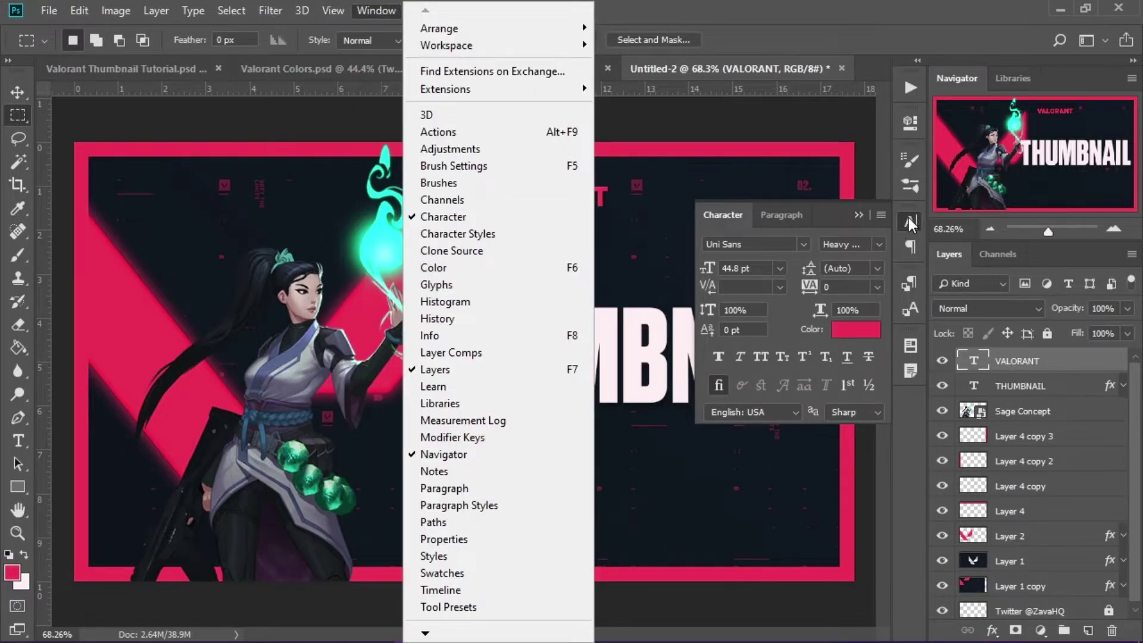
{"action": "left_click", "coordinate": [1027, 372]}
{"action": "left_click", "coordinate": [857, 216]}
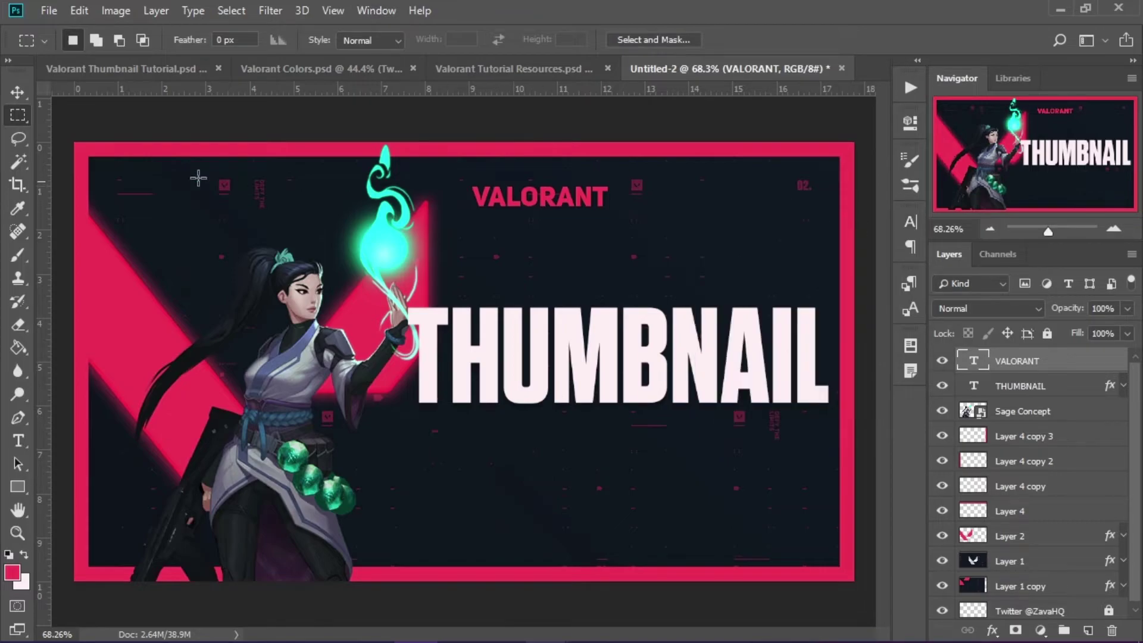
Scale the VALORANT text to about 270% and place it directly above THUMBNAIL at about X 893 px, Y 227 px.
{"action": "key", "text": "ctrl+t"}
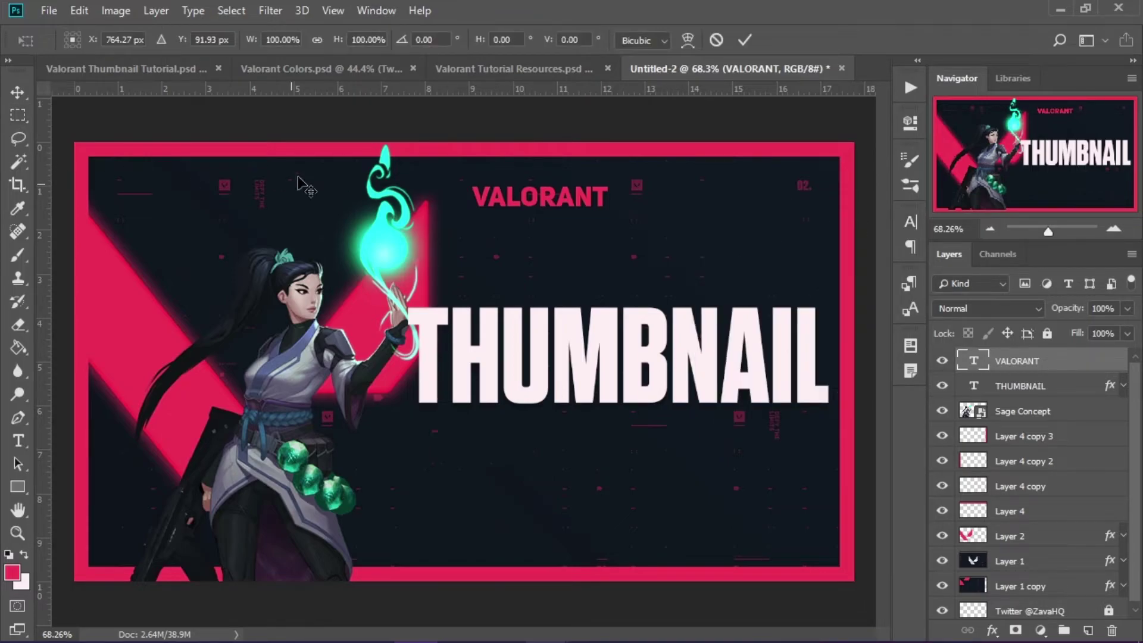
{"action": "left_click_drag", "start_coordinate": [607, 184], "coordinate": [684, 275]}
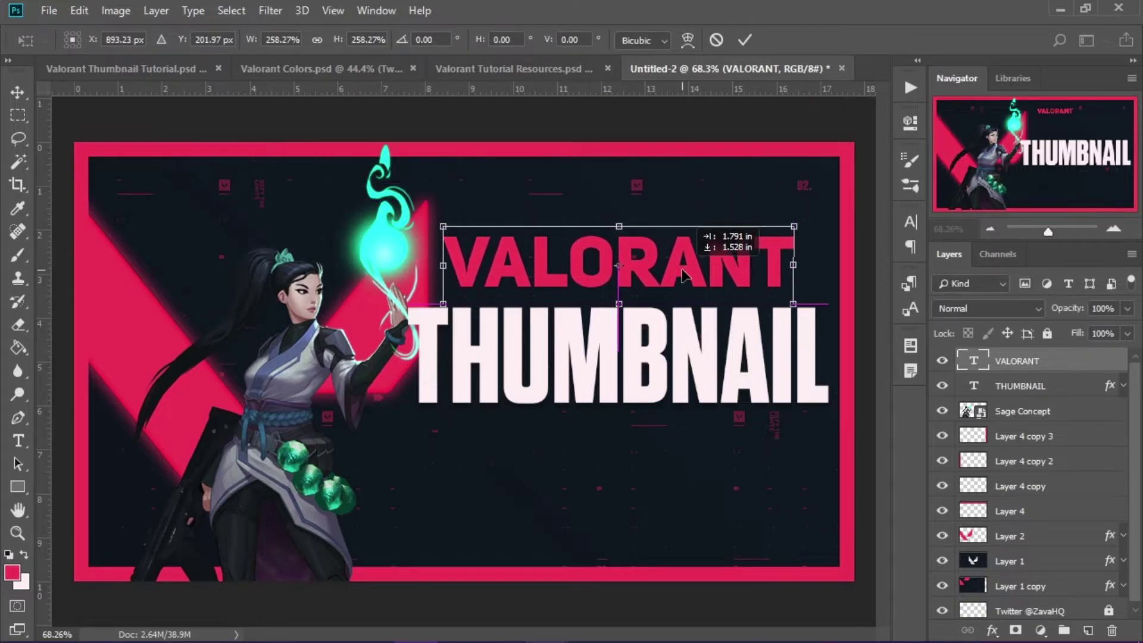
{"action": "scroll", "coordinate": [684, 275], "scroll_direction": "up", "scroll_amount": 1}
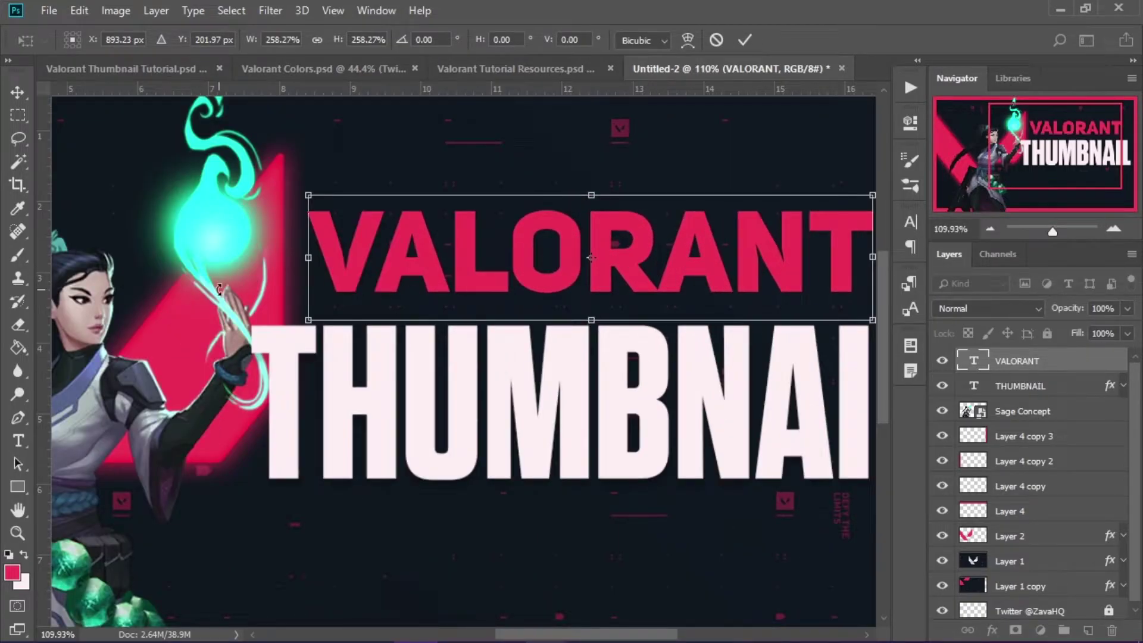
{"action": "left_click_drag", "start_coordinate": [758, 212], "coordinate": [768, 206]}
{"action": "scroll", "coordinate": [615, 243], "scroll_direction": "up", "scroll_amount": 2}
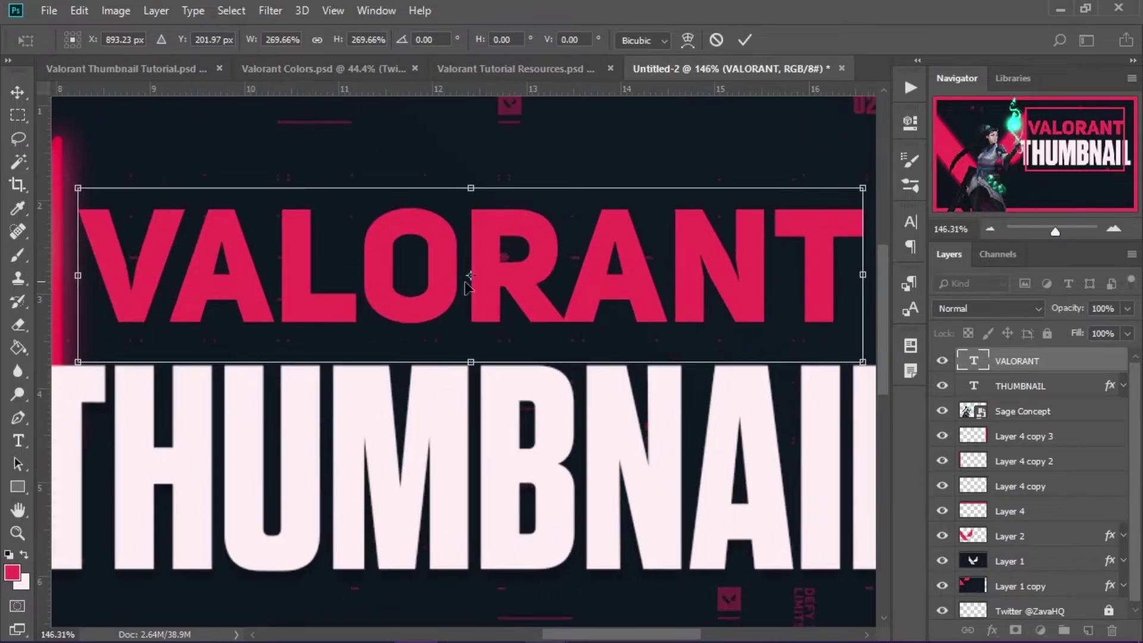
{"action": "left_click_drag", "start_coordinate": [522, 269], "coordinate": [523, 295]}
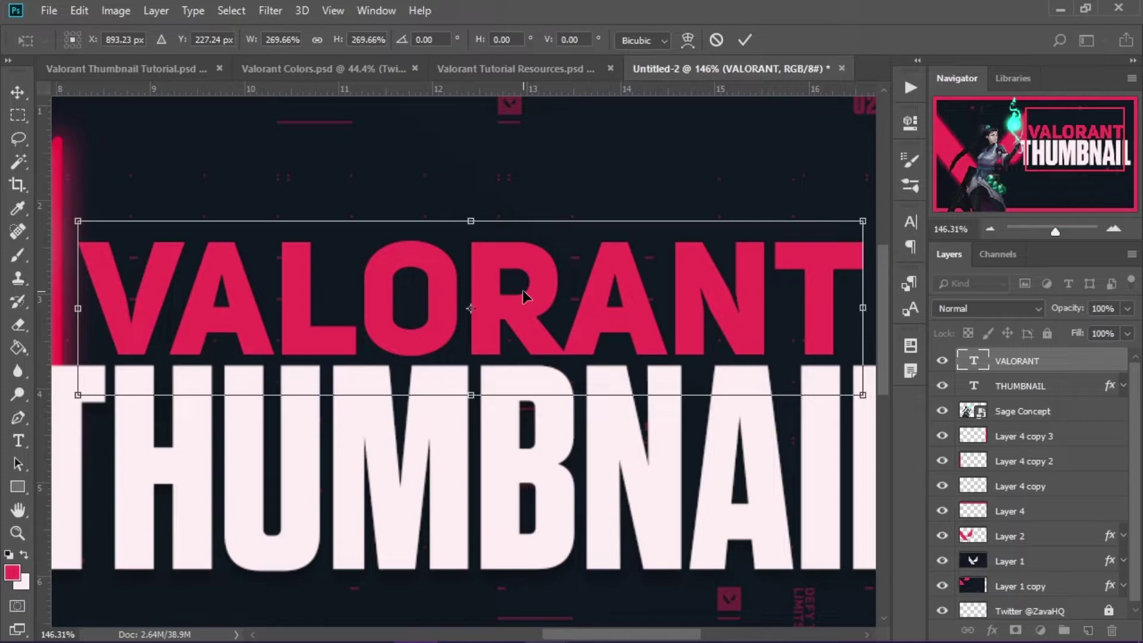
{"action": "key", "text": "Return"}
{"action": "key", "text": "m"}
{"action": "scroll", "coordinate": [579, 345], "scroll_direction": "down", "scroll_amount": 4}
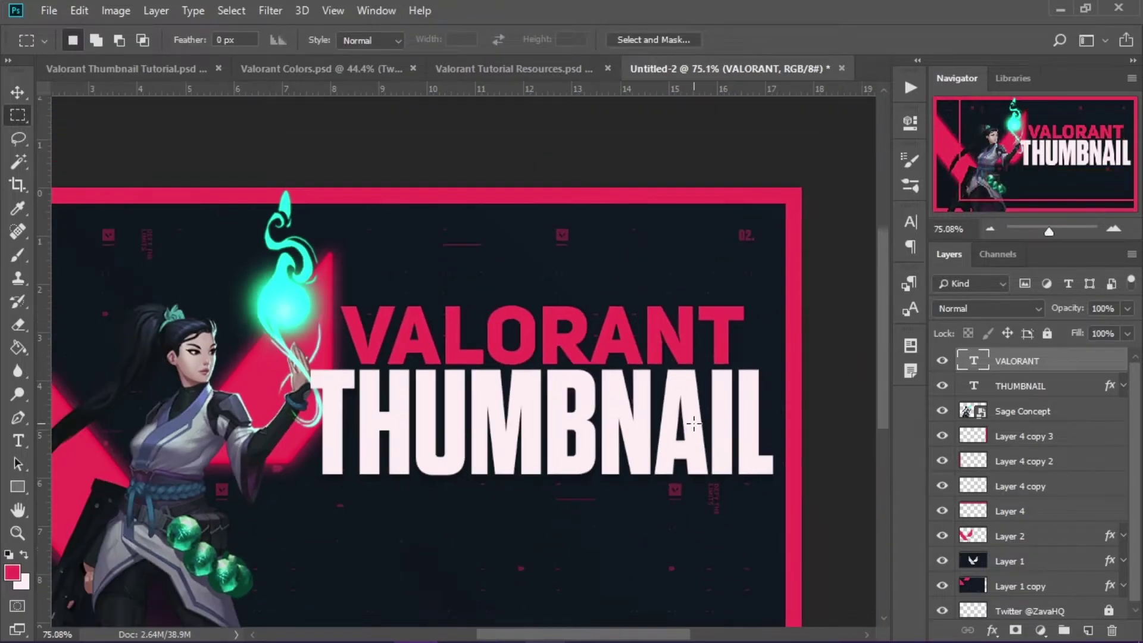
{"action": "scroll", "coordinate": [707, 346], "scroll_direction": "down", "scroll_amount": 1}
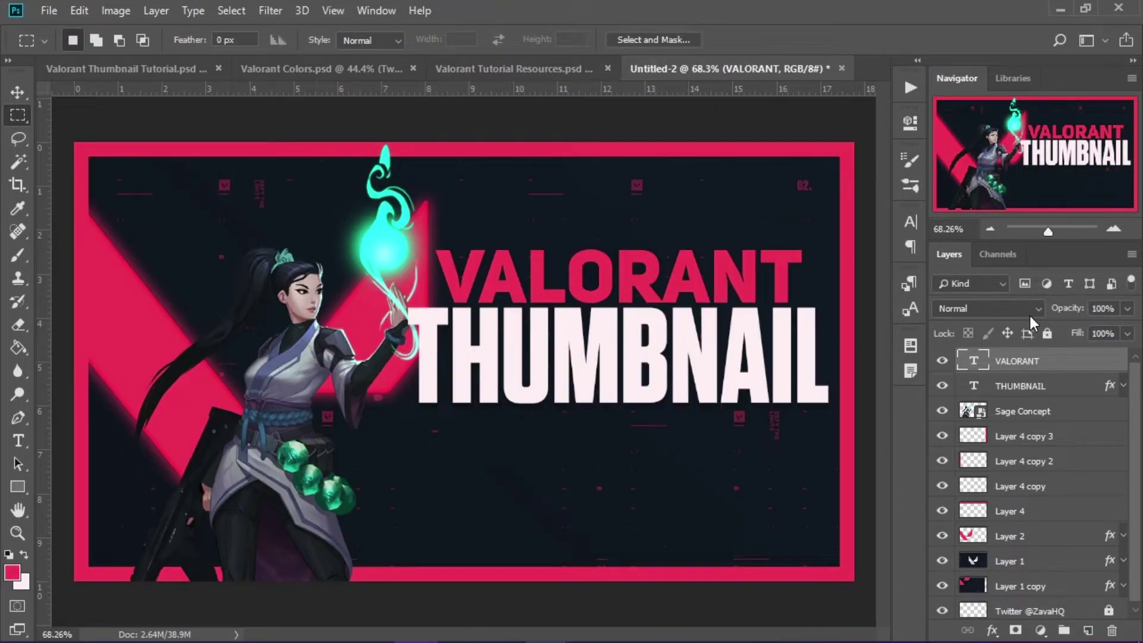
Duplicate the VALORANT text layer and move the copy straight down below THUMBNAIL to about Y 490 px.
{"action": "left_click_drag", "start_coordinate": [1065, 364], "coordinate": [1066, 352]}
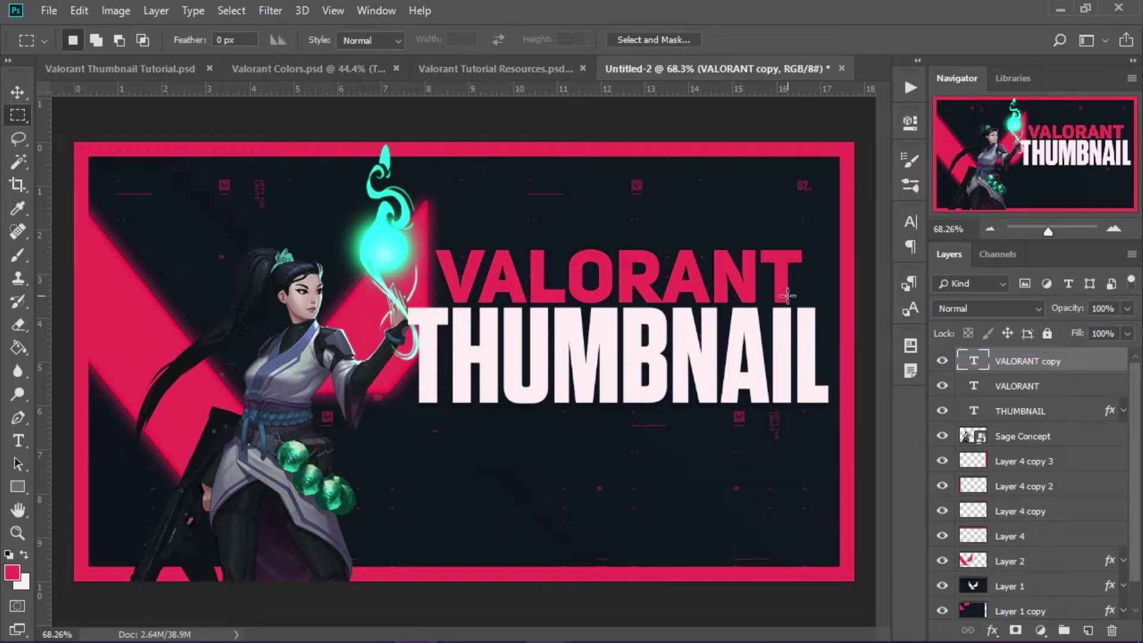
{"action": "key", "text": "ctrl+t"}
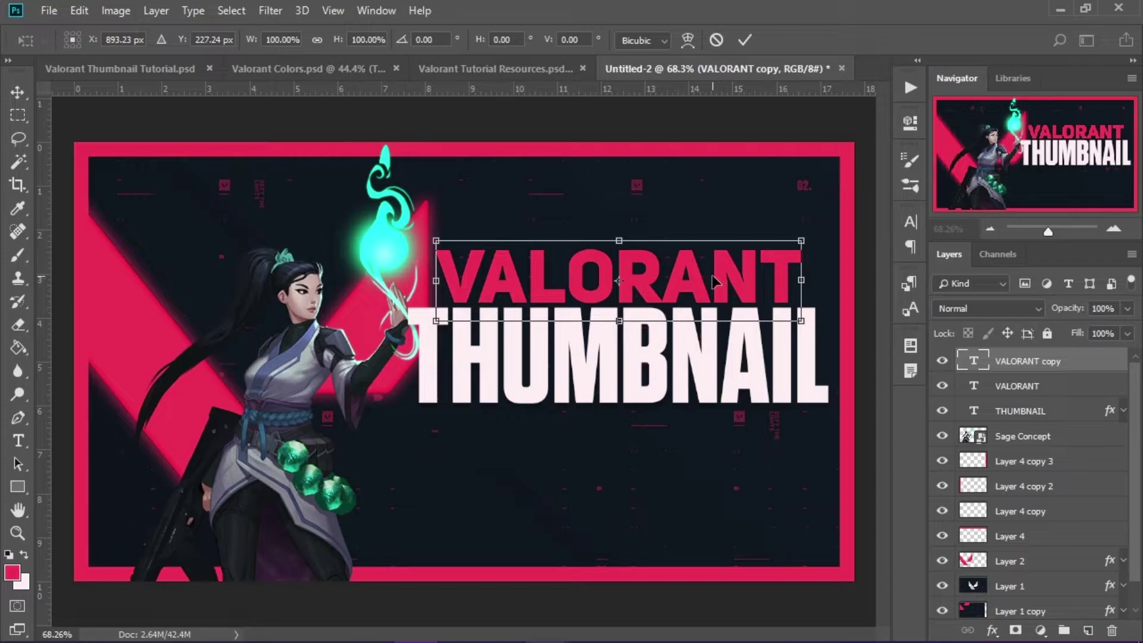
{"action": "left_click_drag", "start_coordinate": [666, 280], "coordinate": [669, 437]}
{"action": "key", "text": "Return"}
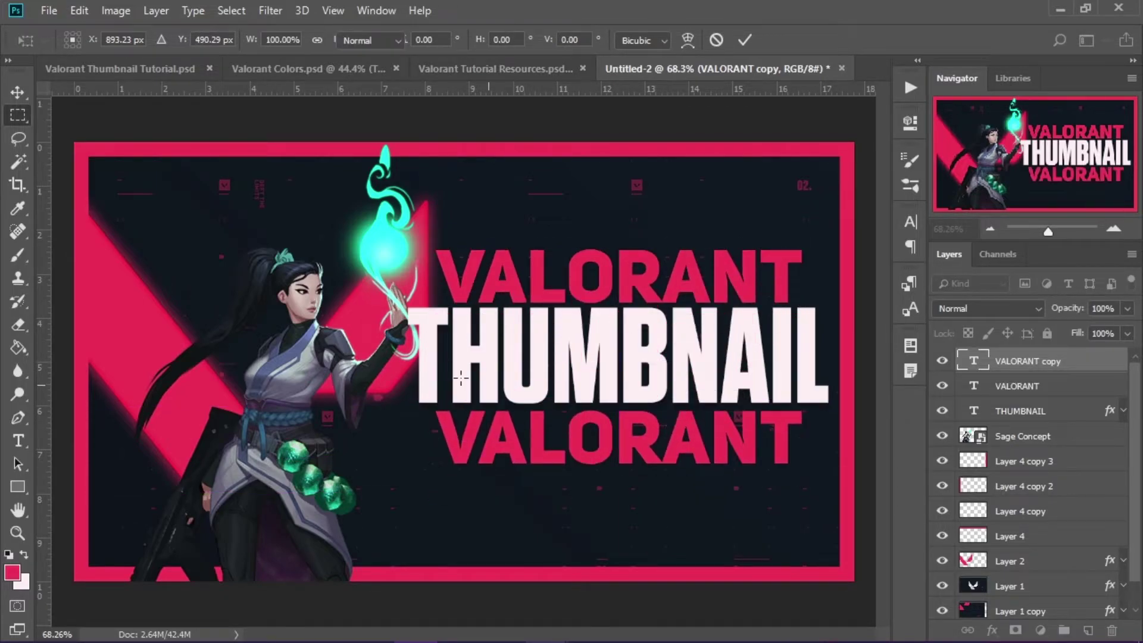
{"action": "key", "text": "m"}
Replace the wording of the lower VALORANT copy with TUTORIAL.
{"action": "left_click", "coordinate": [21, 439]}
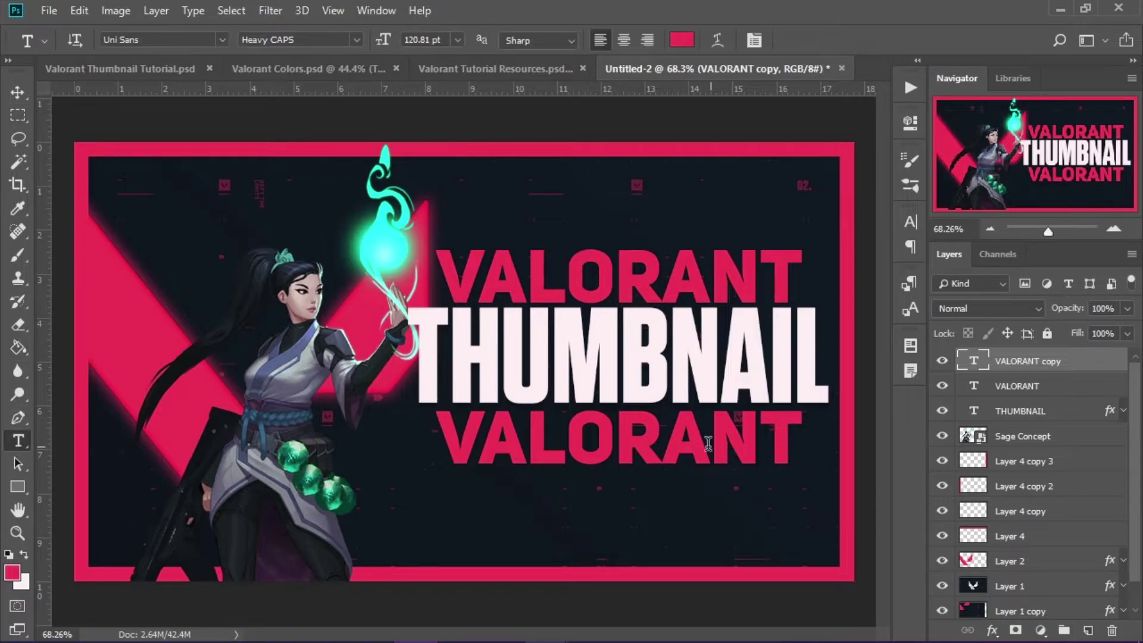
{"action": "left_click", "coordinate": [663, 438]}
{"action": "key", "text": "ctrl+a"}
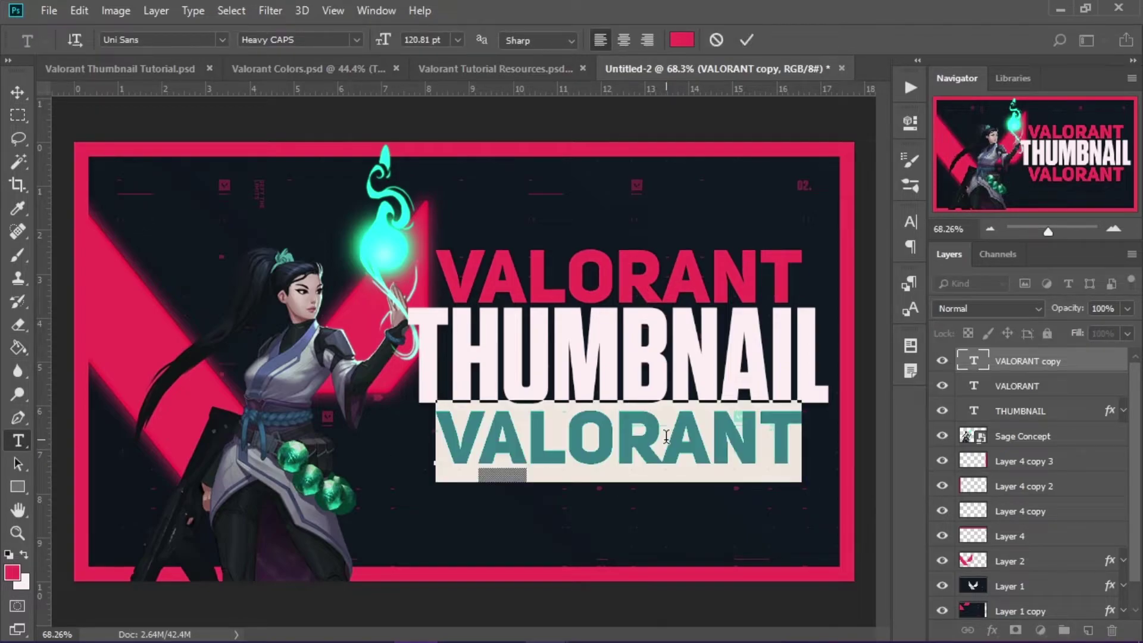
{"action": "type", "text": "TUTORIAL"}
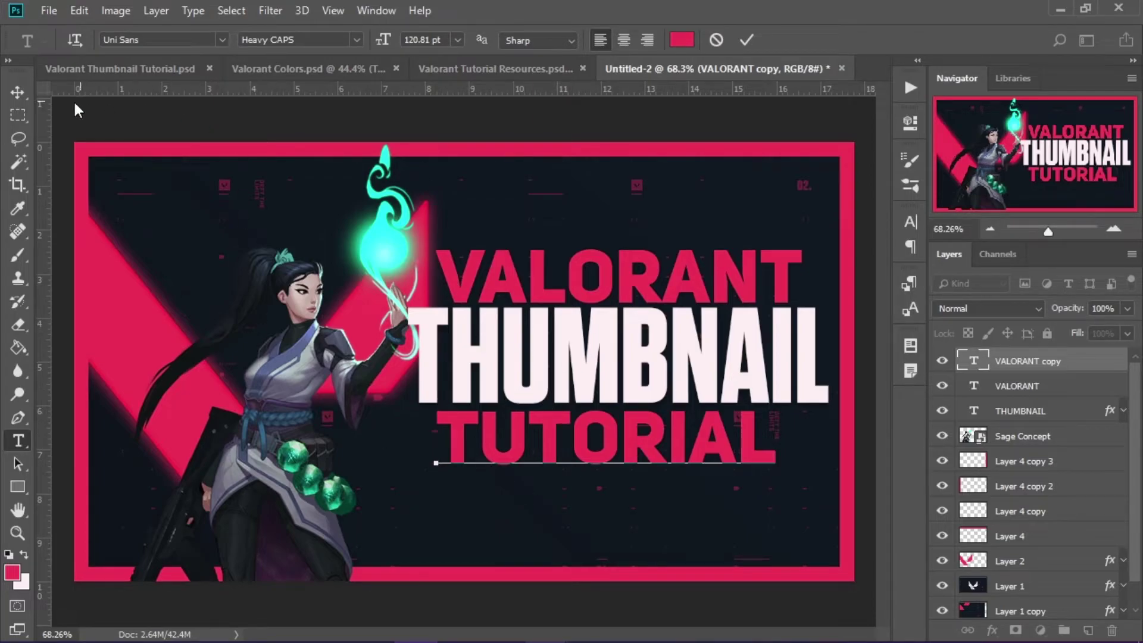
{"action": "key", "text": "ctrl+Return"}
{"action": "key", "text": "m"}
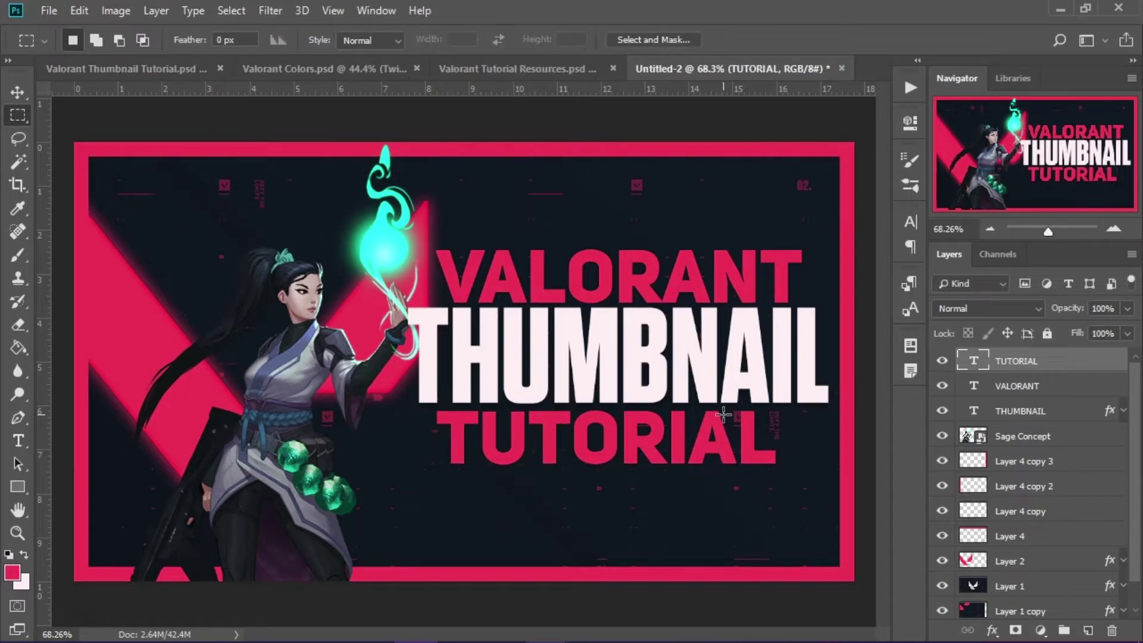
Move the TUTORIAL text slightly right and up so it sits centered directly beneath THUMBNAIL.
{"action": "key", "text": "ctrl+t"}
{"action": "scroll", "coordinate": [733, 410], "scroll_direction": "up", "scroll_amount": 2}
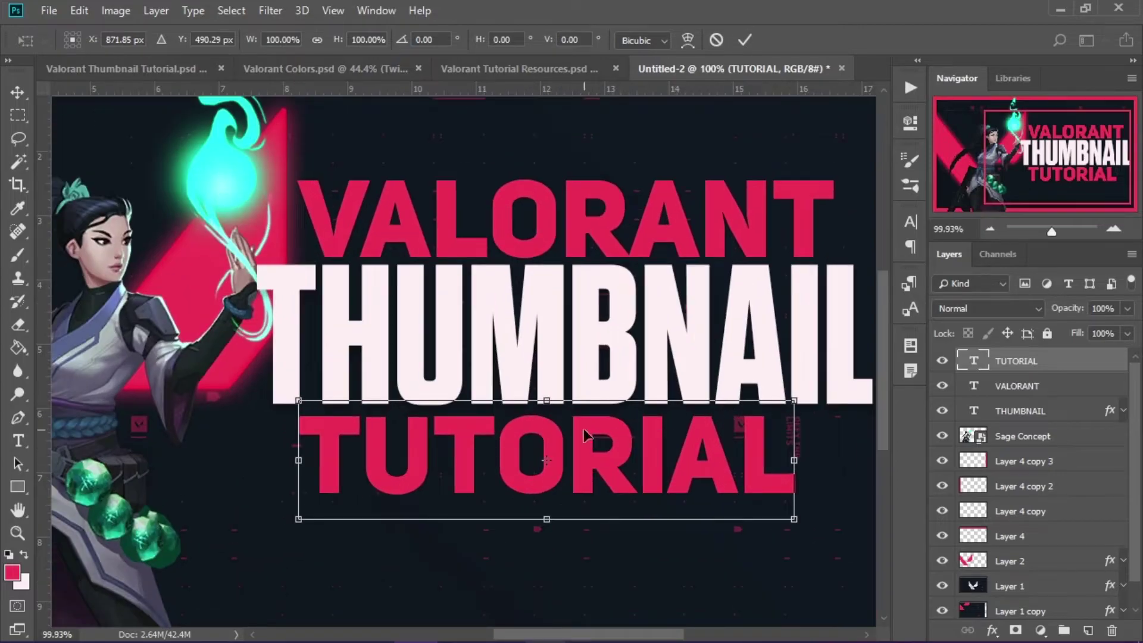
{"action": "scroll", "coordinate": [598, 442], "scroll_direction": "down", "scroll_amount": 1}
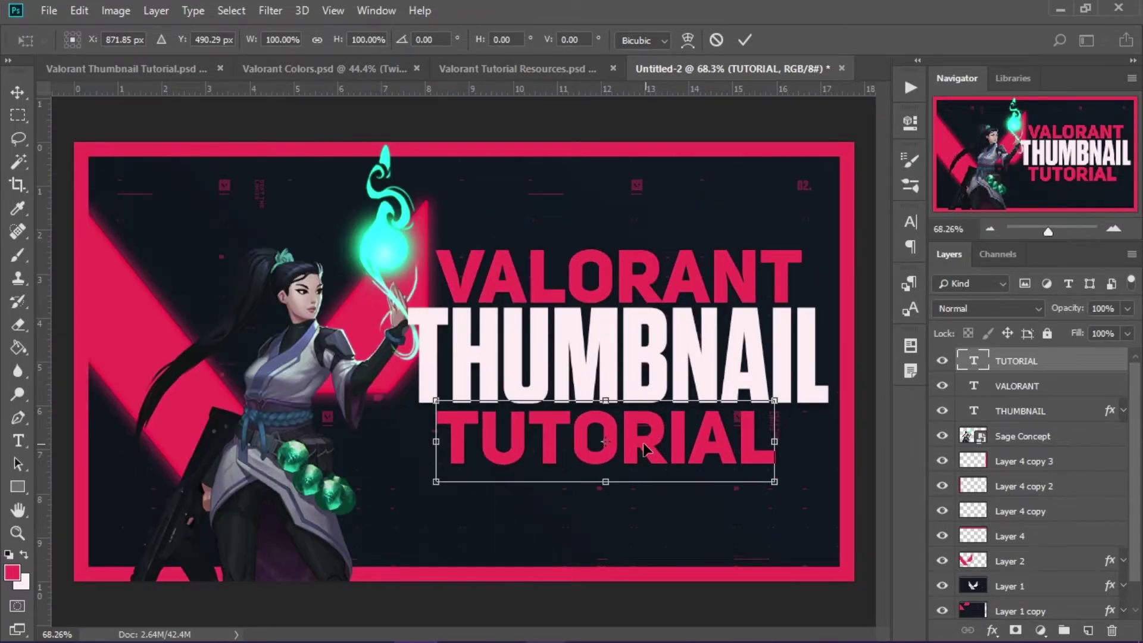
{"action": "left_click_drag", "start_coordinate": [643, 444], "coordinate": [674, 426]}
{"action": "scroll", "coordinate": [645, 438], "scroll_direction": "up", "scroll_amount": 5}
{"action": "key", "text": "Return"}
{"action": "key", "text": "m"}
{"action": "scroll", "coordinate": [607, 409], "scroll_direction": "down", "scroll_amount": 5}
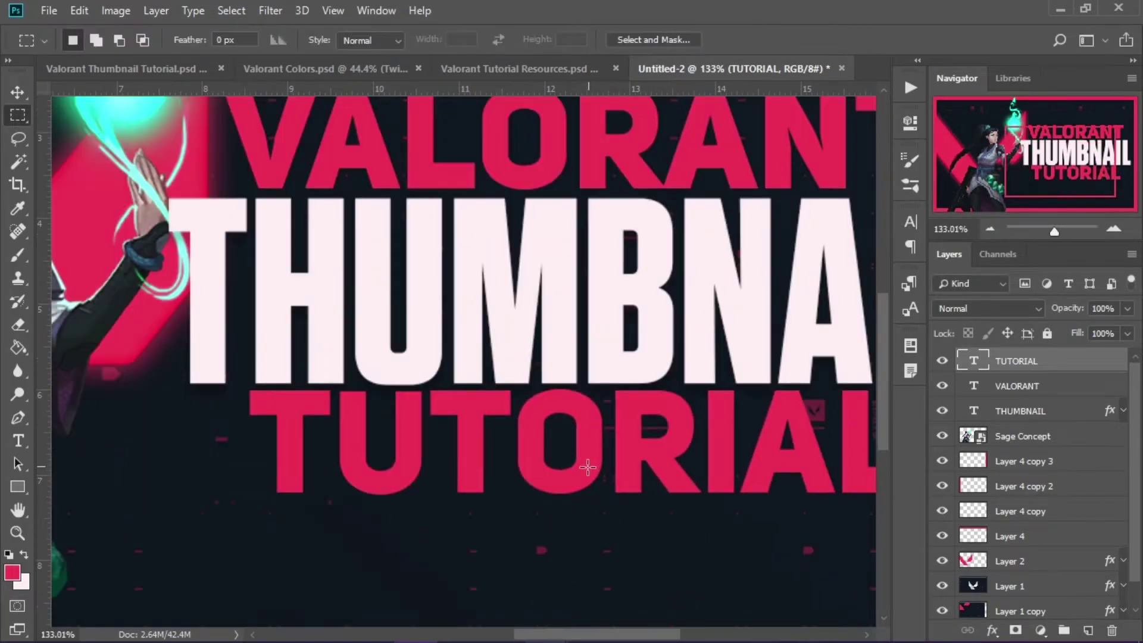
Duplicate the VALORANT text layer beneath the original and give the copy a fff1f2 color overlay in Normal mode at 100% opacity.
{"action": "left_click", "coordinate": [1066, 387]}
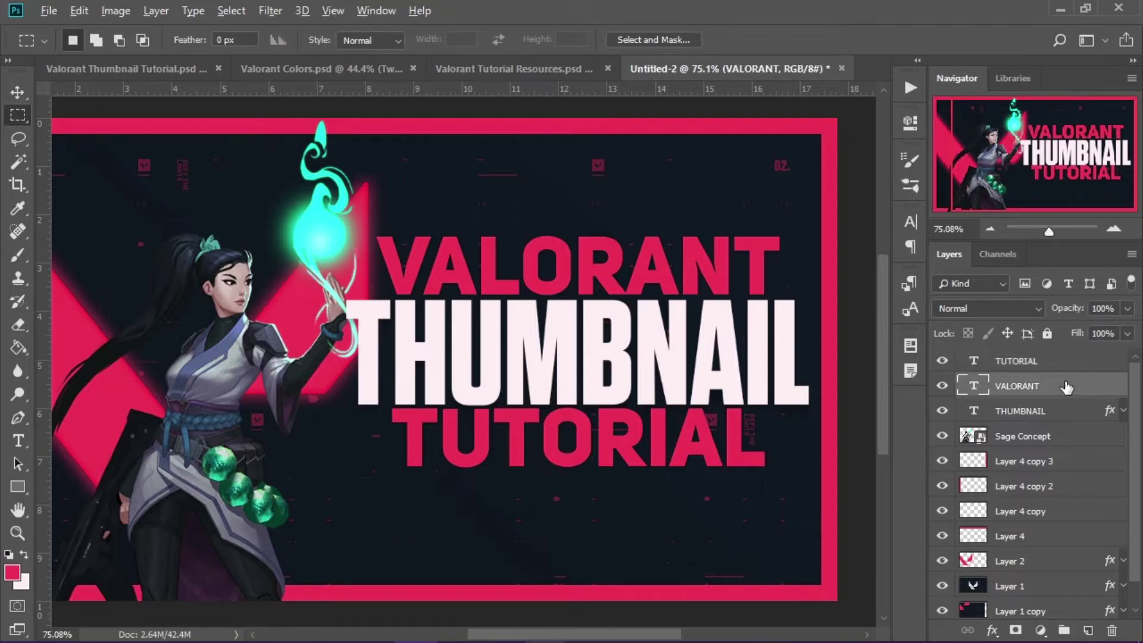
{"action": "left_click_drag", "start_coordinate": [1066, 387], "coordinate": [1067, 400]}
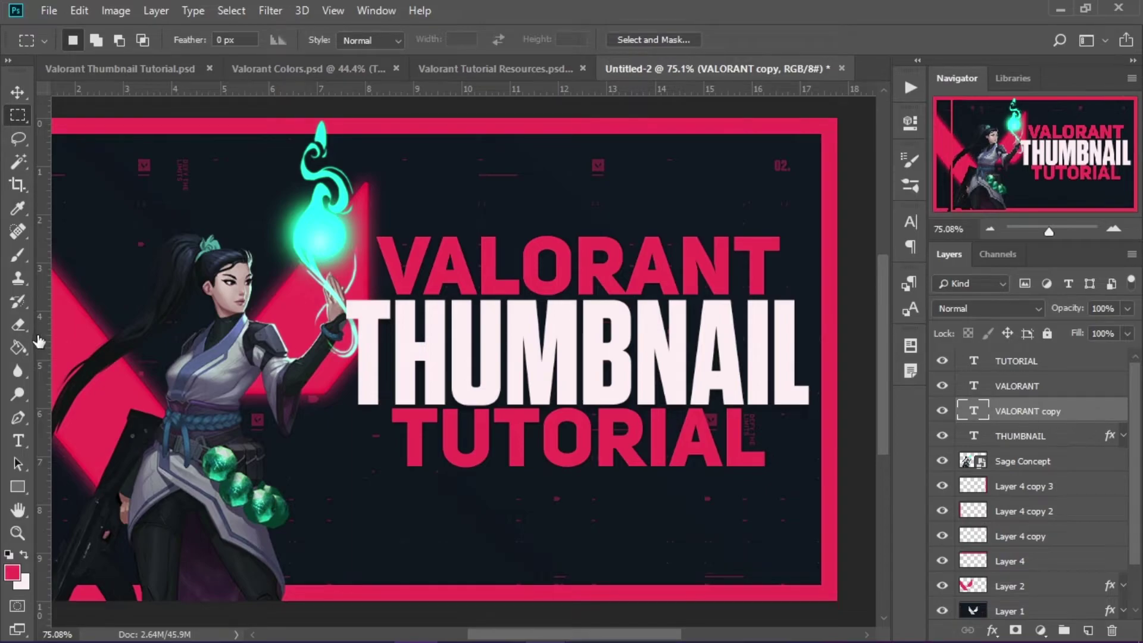
{"action": "key", "text": "h"}
{"action": "double_click", "coordinate": [1084, 411]}
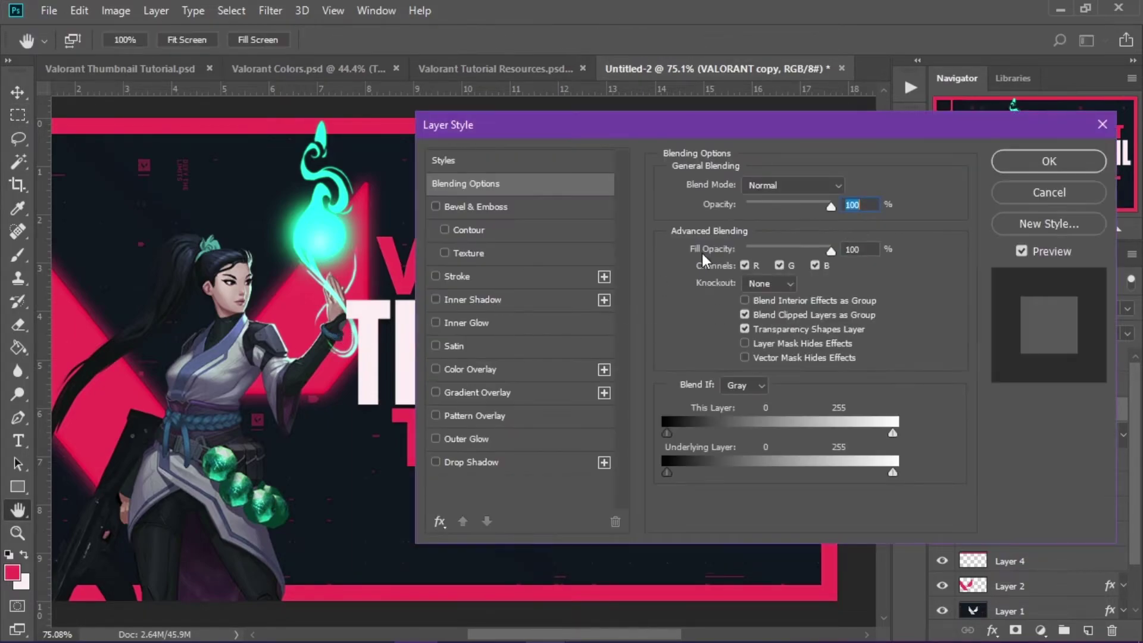
{"action": "left_click", "coordinate": [464, 369]}
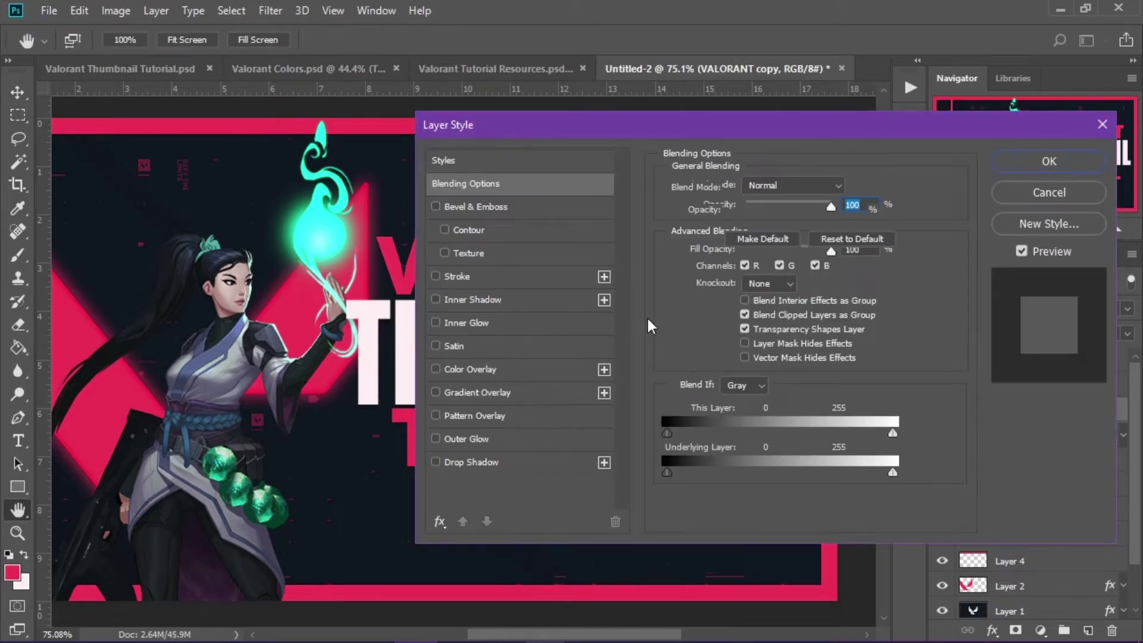
{"action": "left_click", "coordinate": [851, 190]}
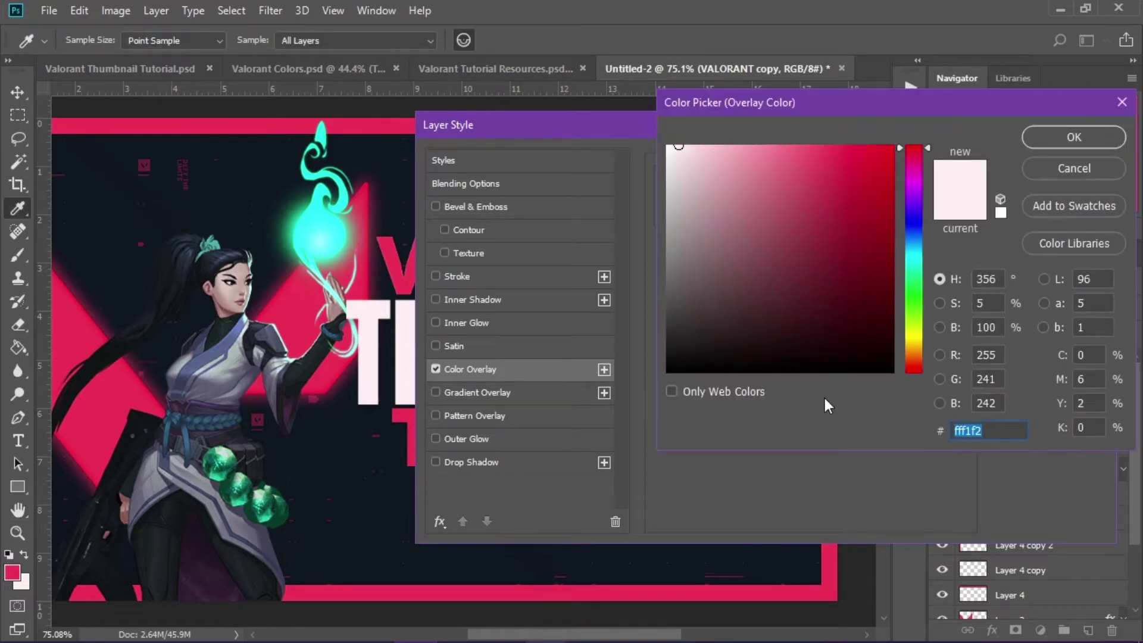
{"action": "left_click", "coordinate": [1048, 140]}
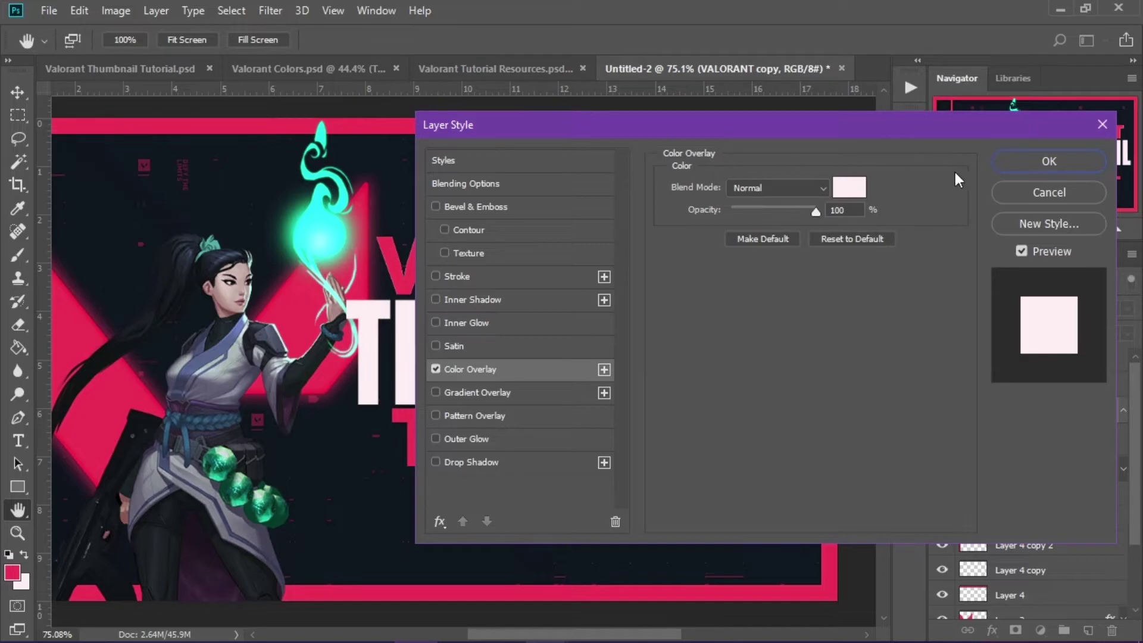
{"action": "left_click", "coordinate": [1022, 158]}
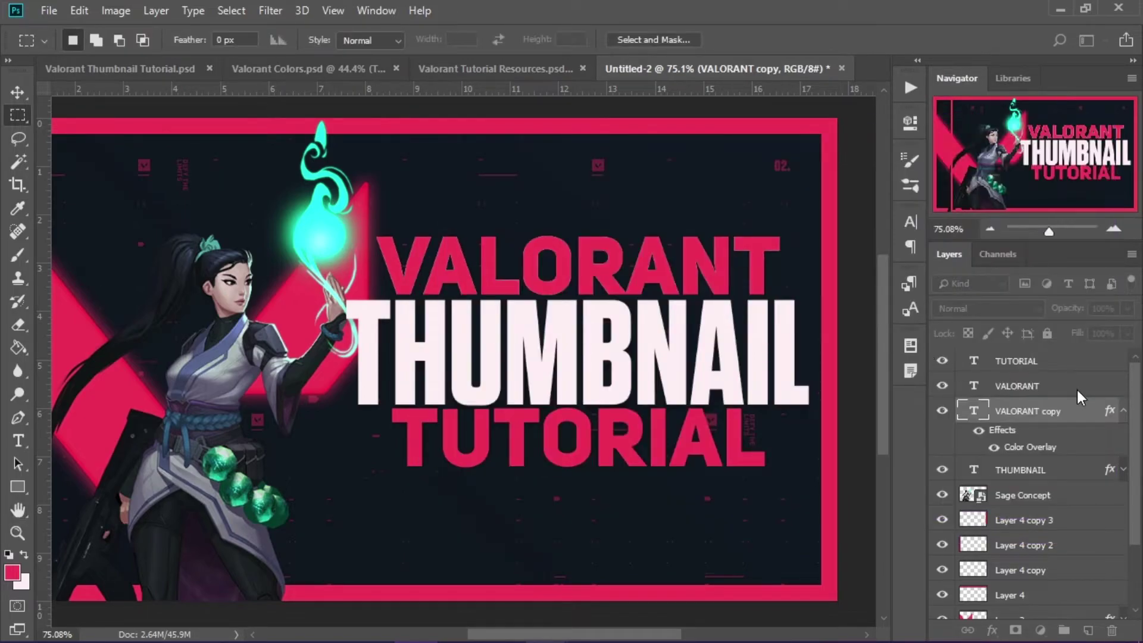
{"action": "left_click", "coordinate": [1124, 411]}
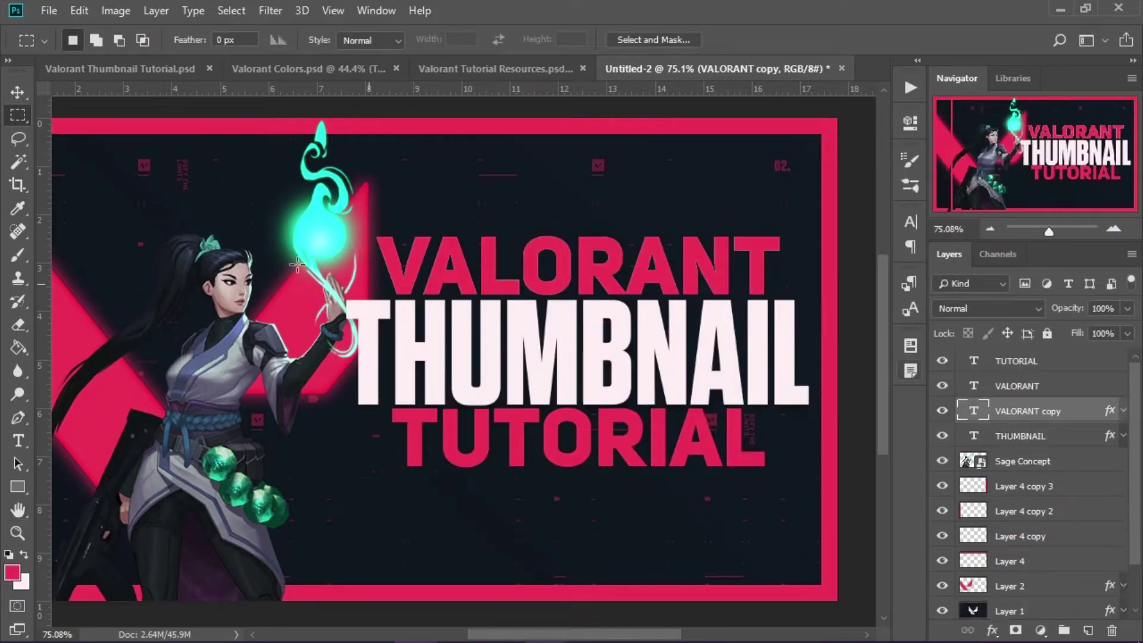
Nudge the VALORANT copy down about 3 px so it forms a pale lower edge behind the red text.
{"action": "key", "text": "v"}
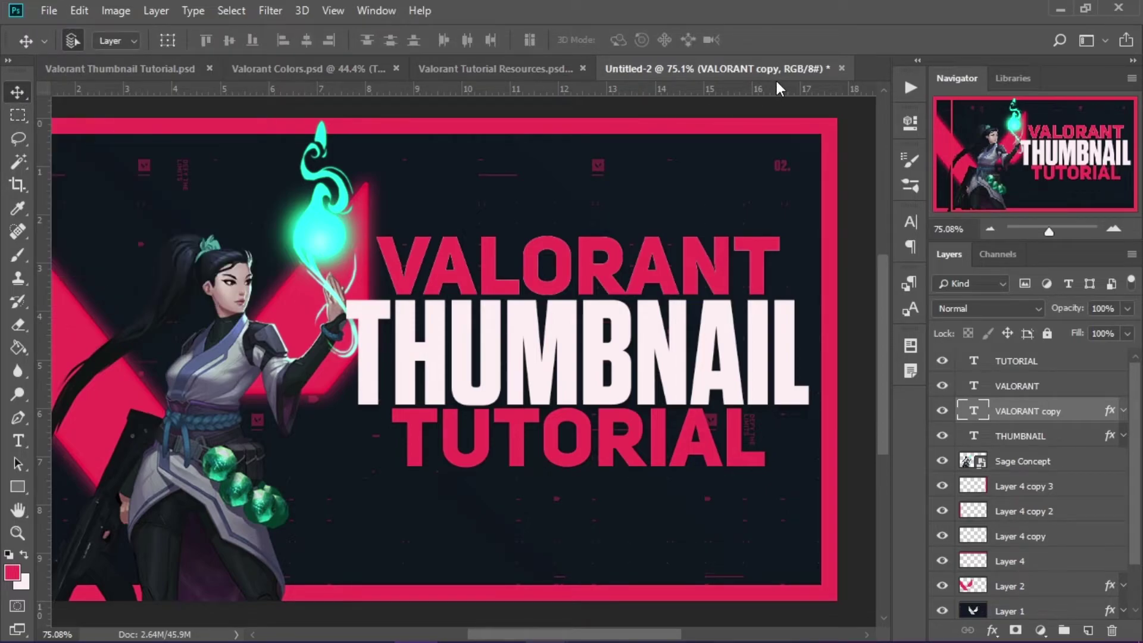
{"action": "key", "text": "Down"}
{"action": "key", "text": "Down"}
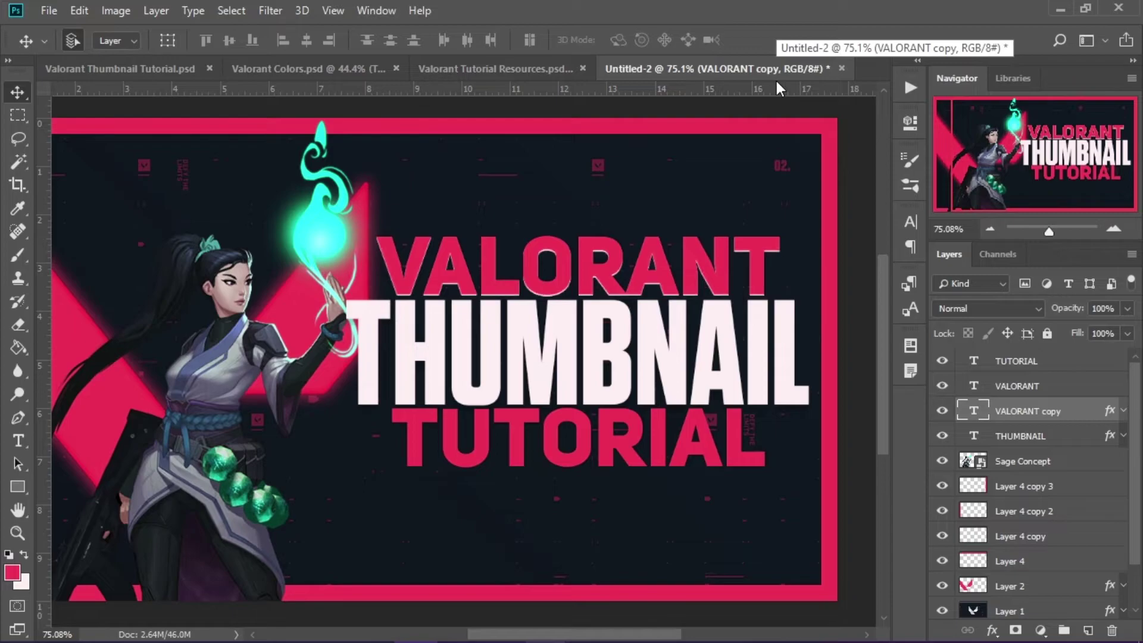
{"action": "key", "text": "Down"}
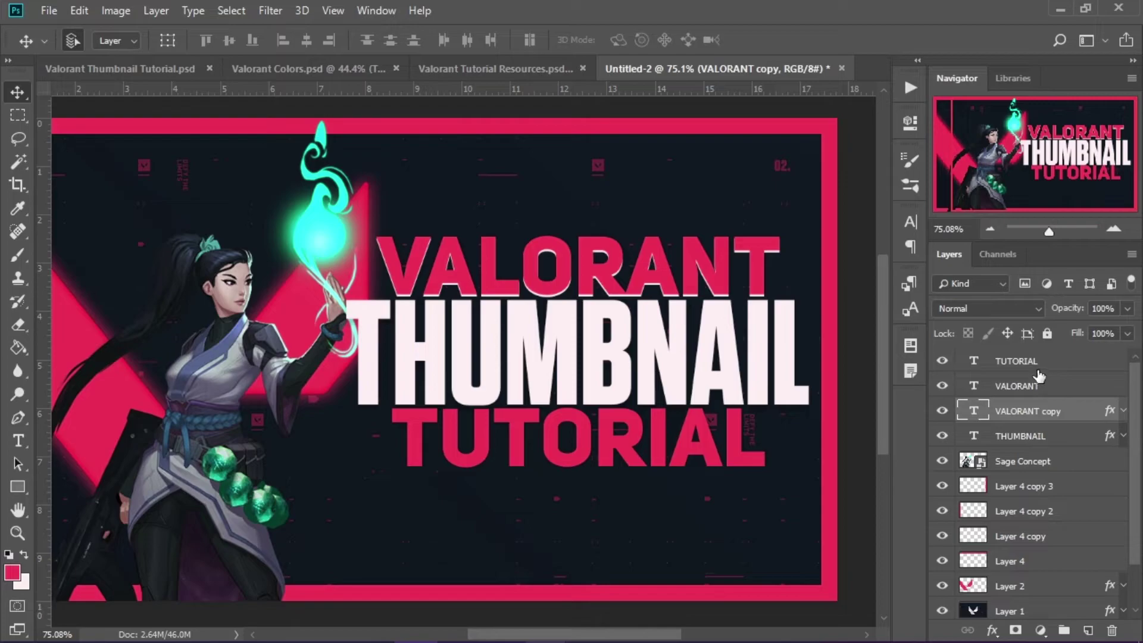
Duplicate the TUTORIAL text layer beneath the original and give the copy the same pale pink color overlay at 100% opacity.
{"action": "left_click", "coordinate": [1058, 365]}
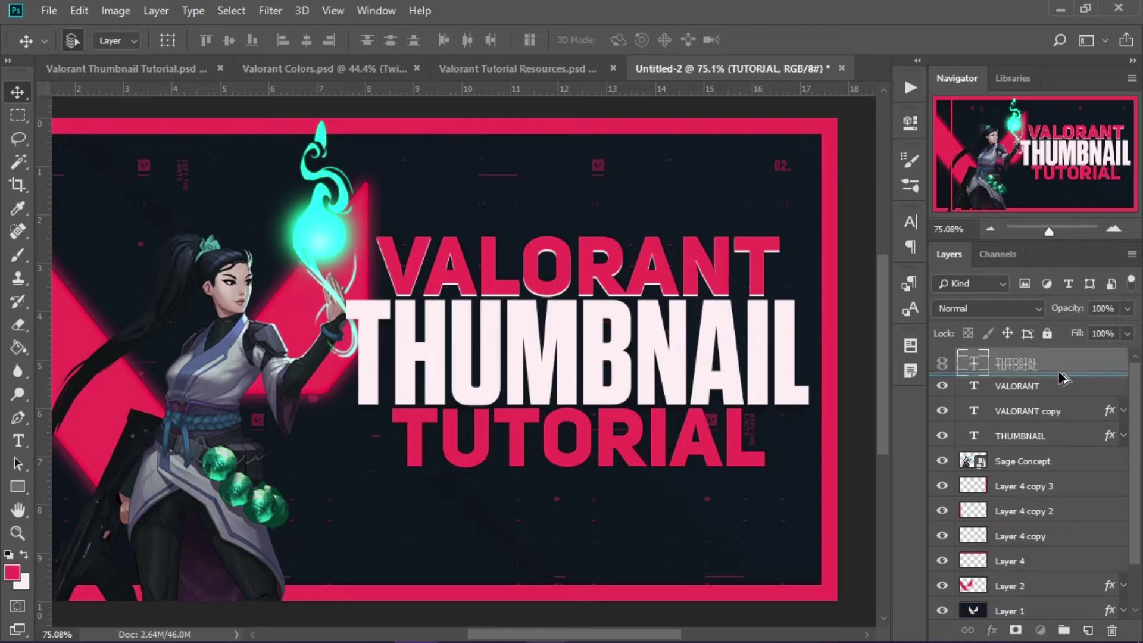
{"action": "key", "text": "ctrl+j"}
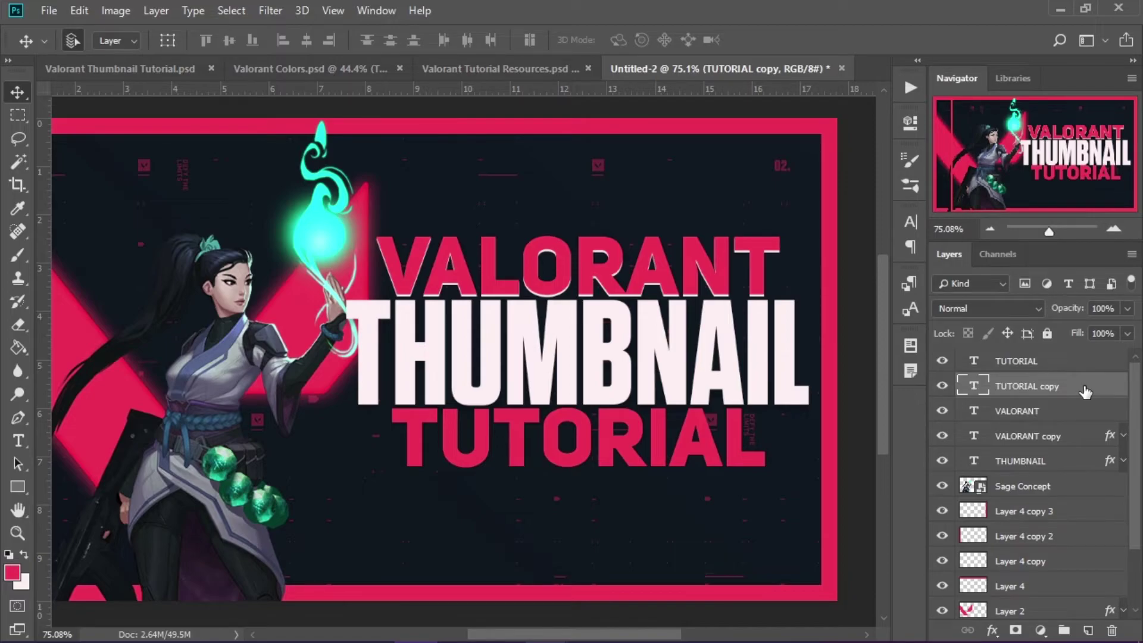
{"action": "double_click", "coordinate": [1085, 391]}
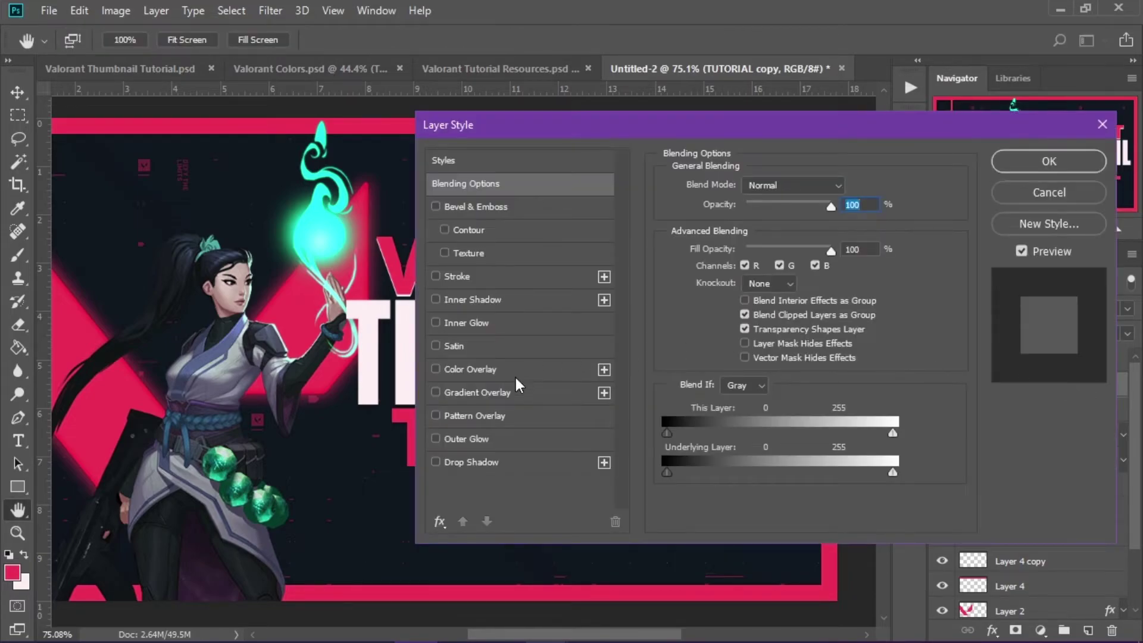
{"action": "left_click", "coordinate": [479, 369]}
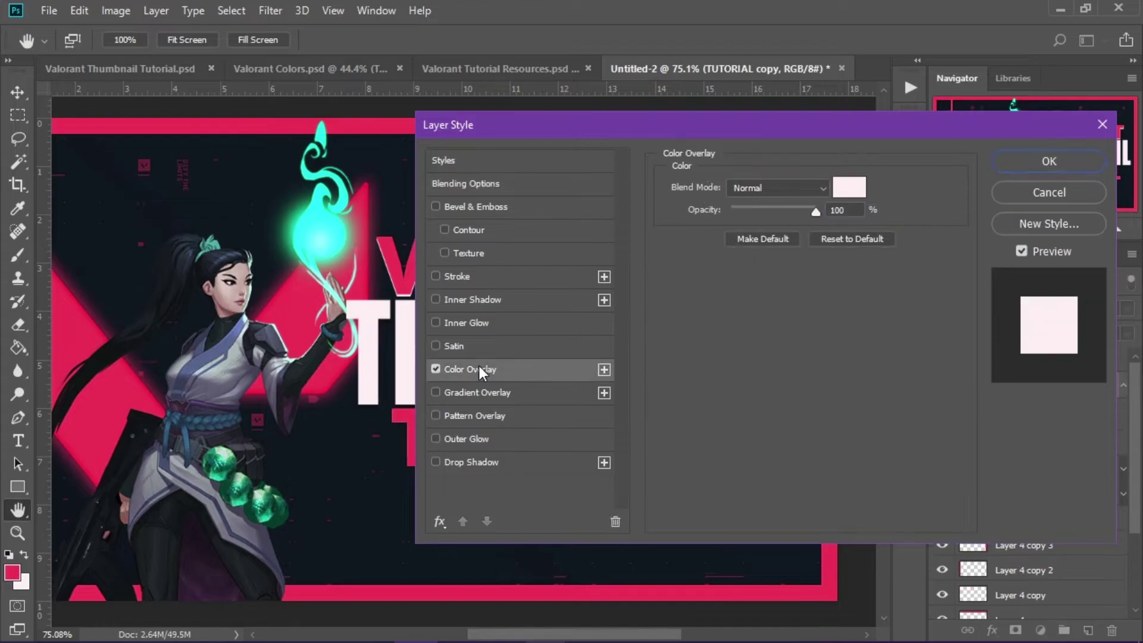
{"action": "left_click", "coordinate": [1013, 169]}
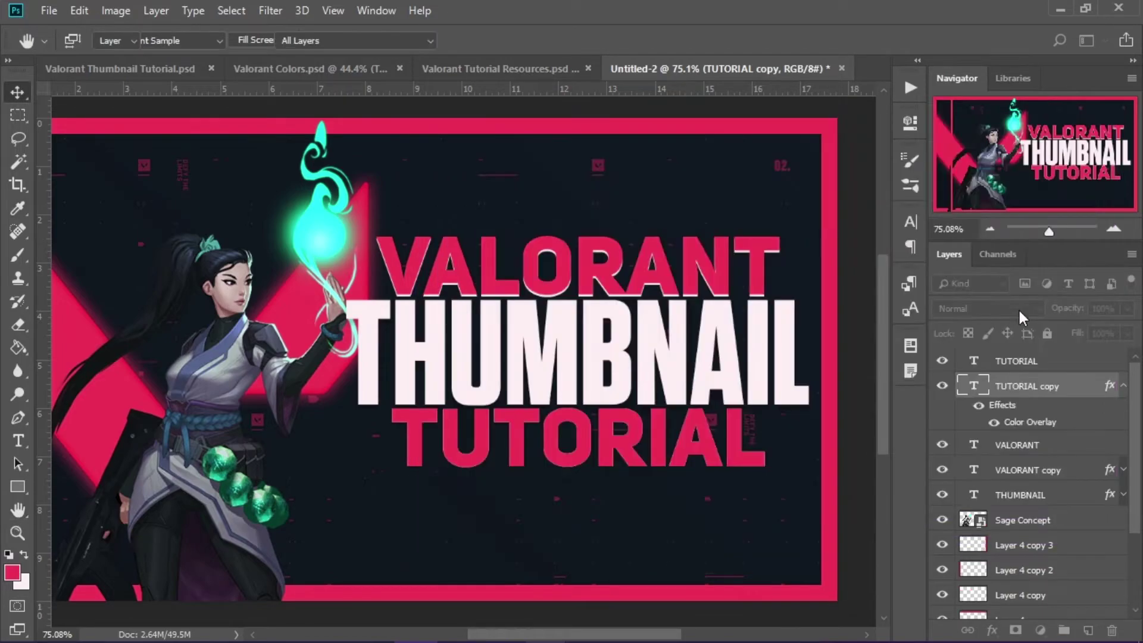
{"action": "left_click", "coordinate": [1123, 387]}
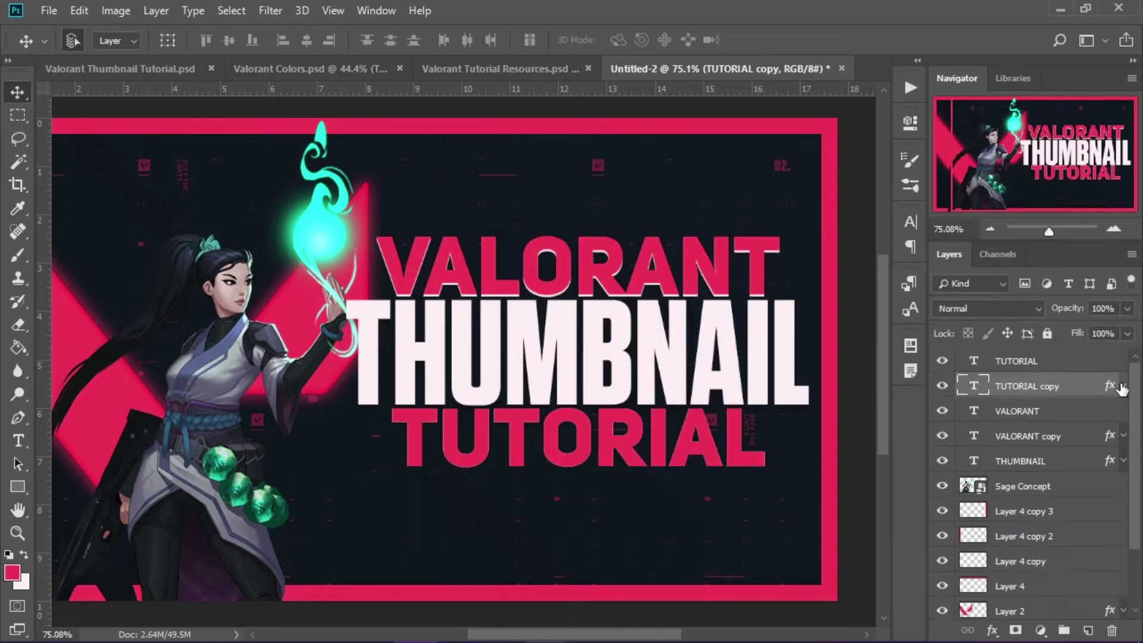
Add a black drop shadow to the VALORANT copy with 42% opacity, 90° angle, 0 px distance, 6% spread and 13 px size.
{"action": "left_click", "coordinate": [1078, 438]}
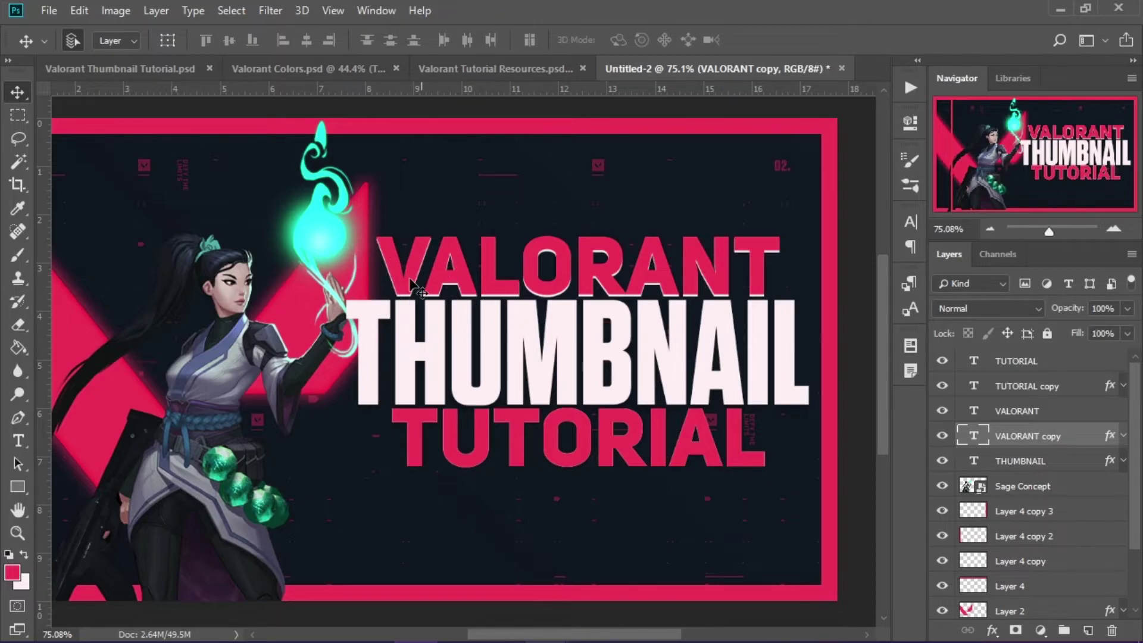
{"action": "double_click", "coordinate": [1115, 445]}
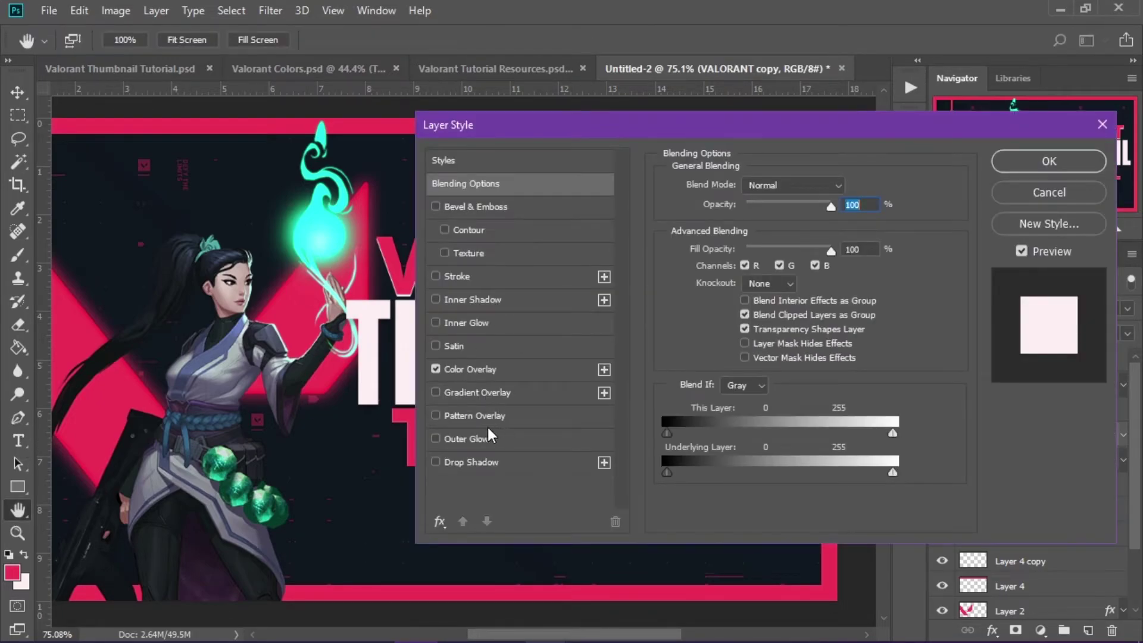
{"action": "left_click", "coordinate": [488, 463]}
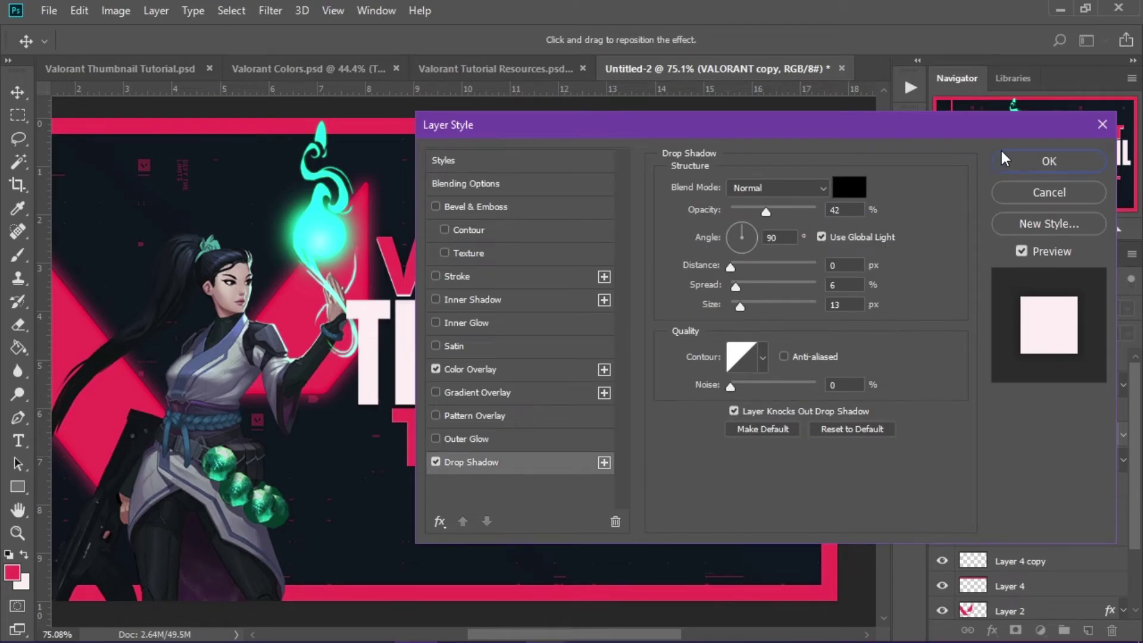
{"action": "left_click", "coordinate": [1030, 161]}
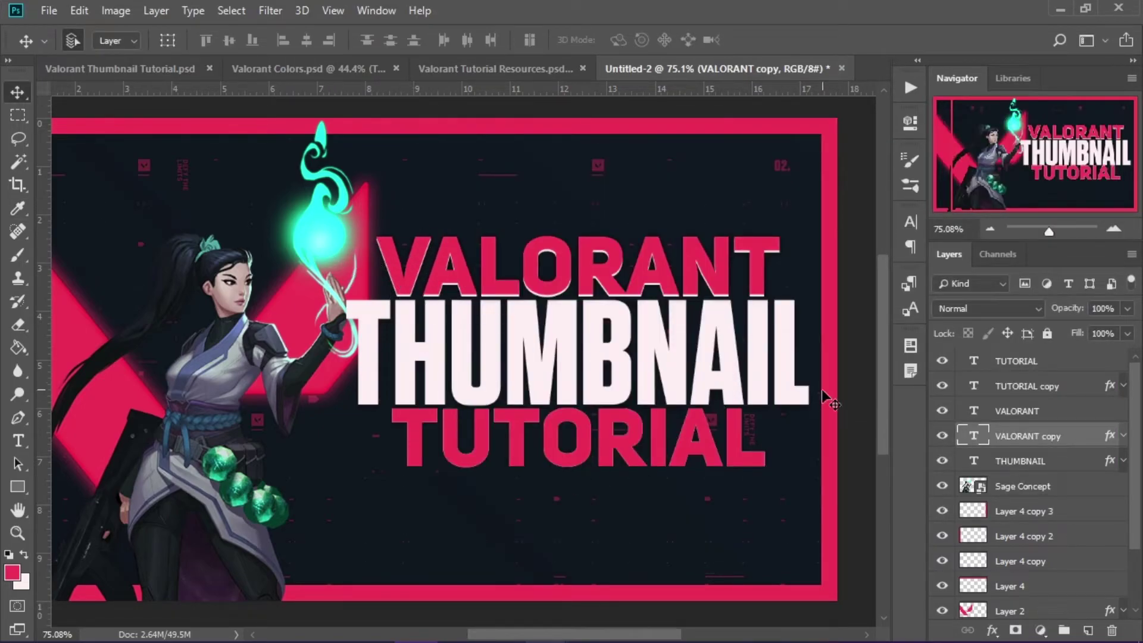
Slide the VALORANT copy left to expose it behind the red text, and return it to about X 893 px.
{"action": "key", "text": "ctrl+t"}
{"action": "left_click_drag", "start_coordinate": [649, 264], "coordinate": [606, 264]}
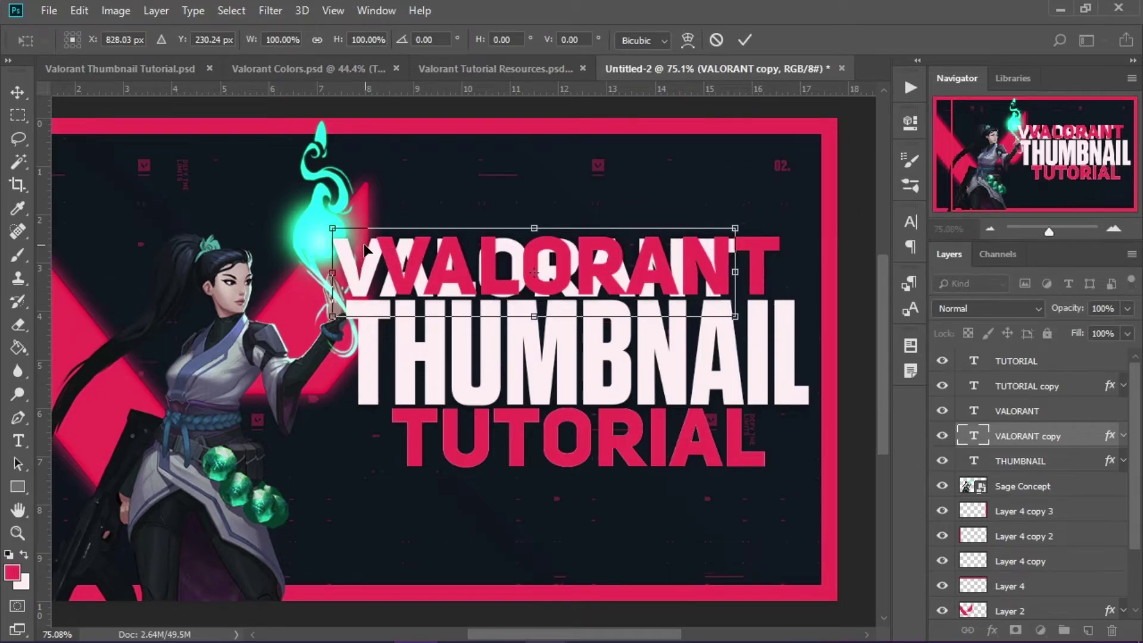
{"action": "left_click_drag", "start_coordinate": [524, 261], "coordinate": [569, 262]}
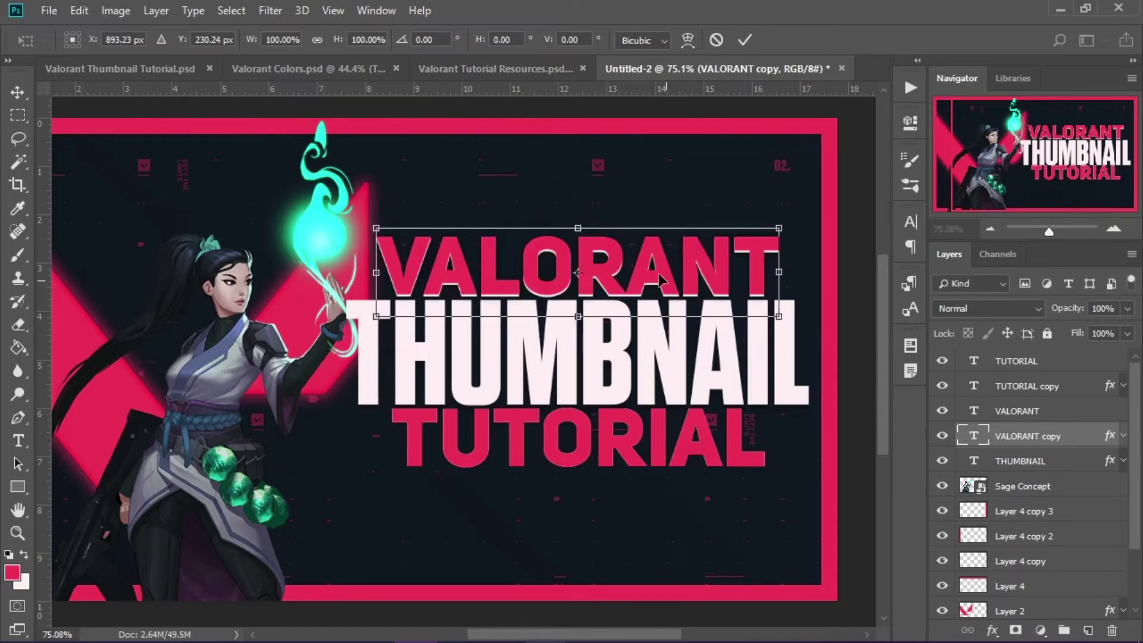
{"action": "key", "text": "Return"}
{"action": "key", "text": "ctrl+0"}
{"action": "key", "text": "m"}
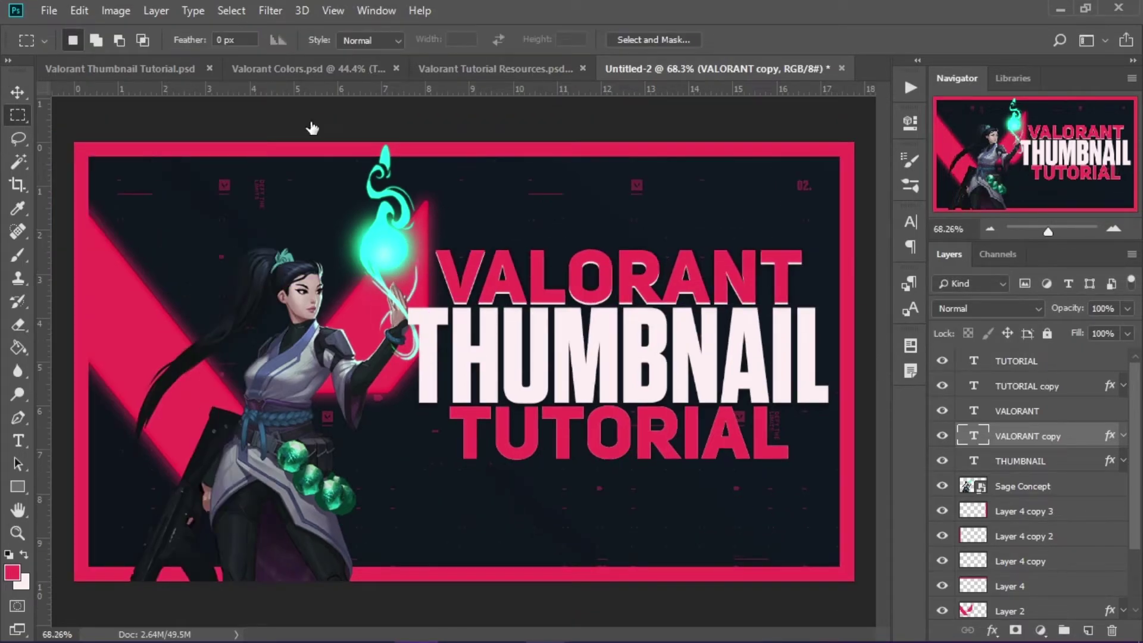
Nudge the TUTORIAL copy down a few pixels so it forms a pale lower edge behind the red text.
{"action": "left_click", "coordinate": [1046, 385]}
{"action": "left_click", "coordinate": [22, 93]}
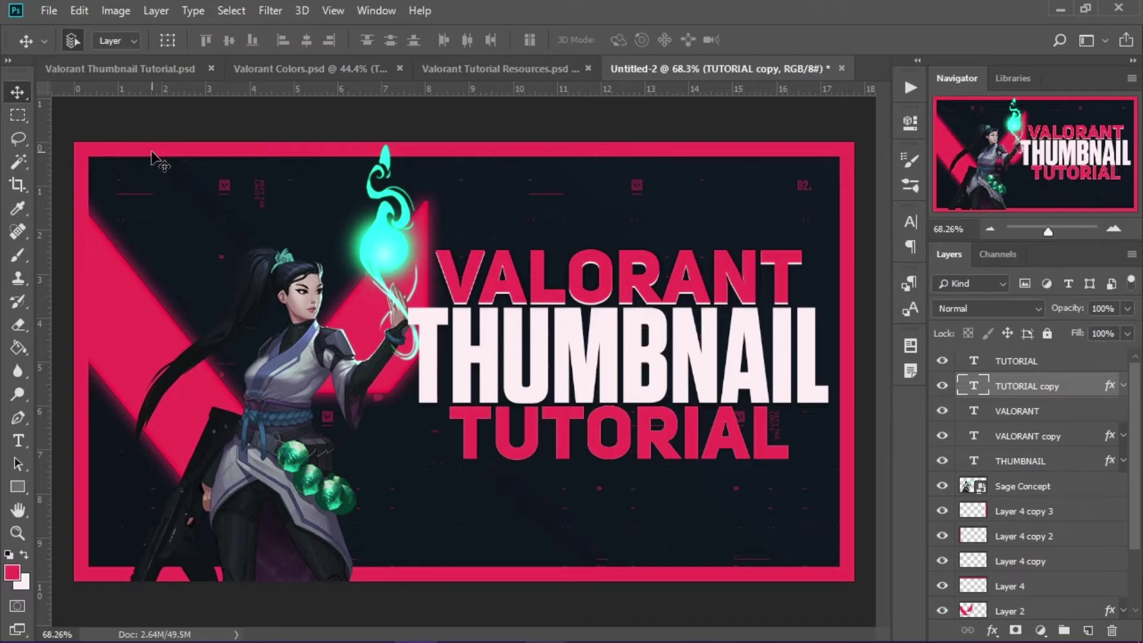
{"action": "key", "text": "Down"}
{"action": "key", "text": "Down"}
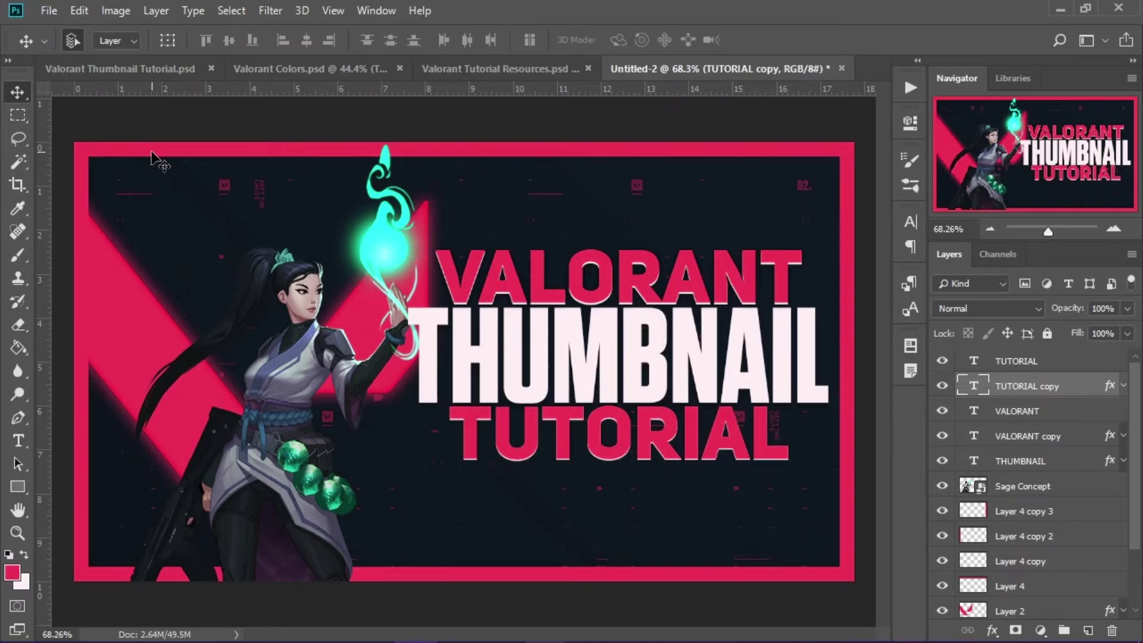
{"action": "key", "text": "Down"}
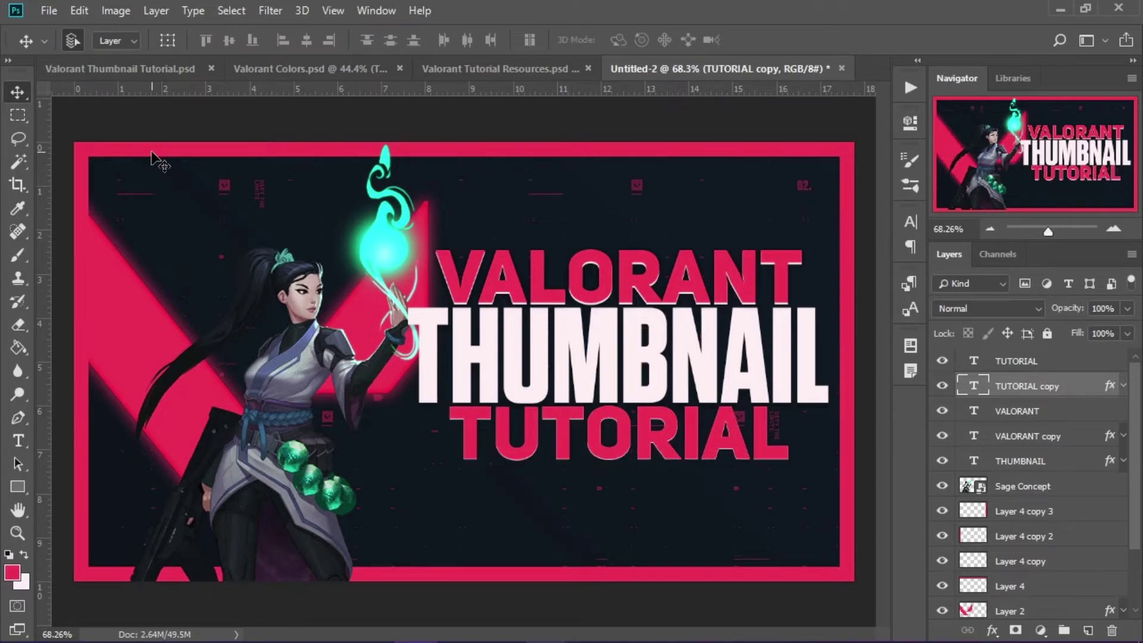
{"action": "key", "text": "Down"}
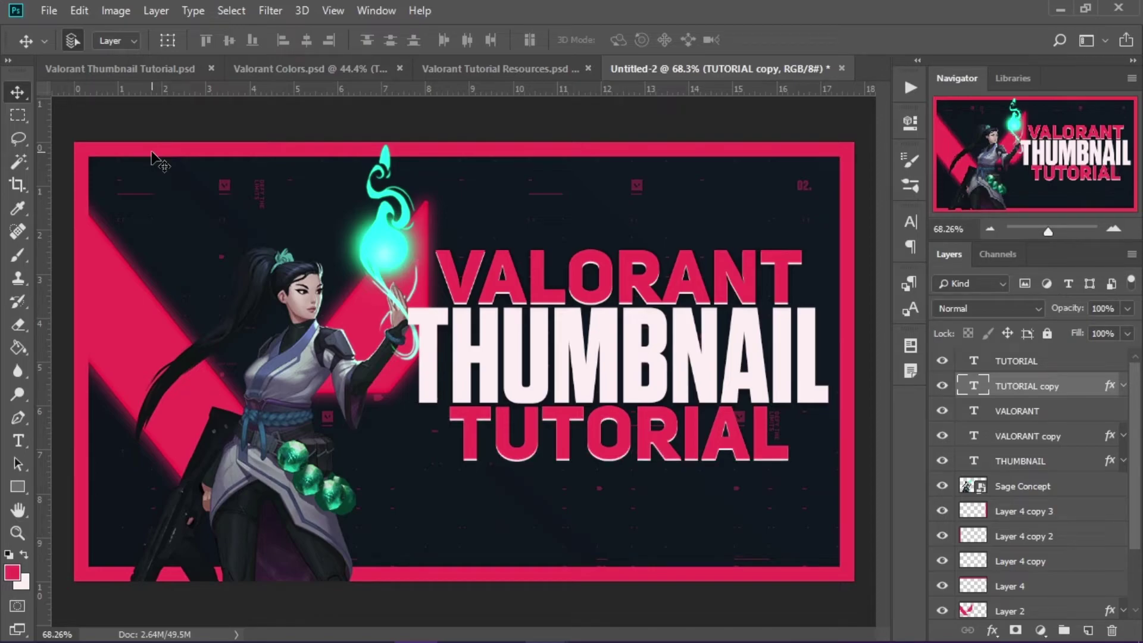
{"action": "left_click", "coordinate": [18, 115]}
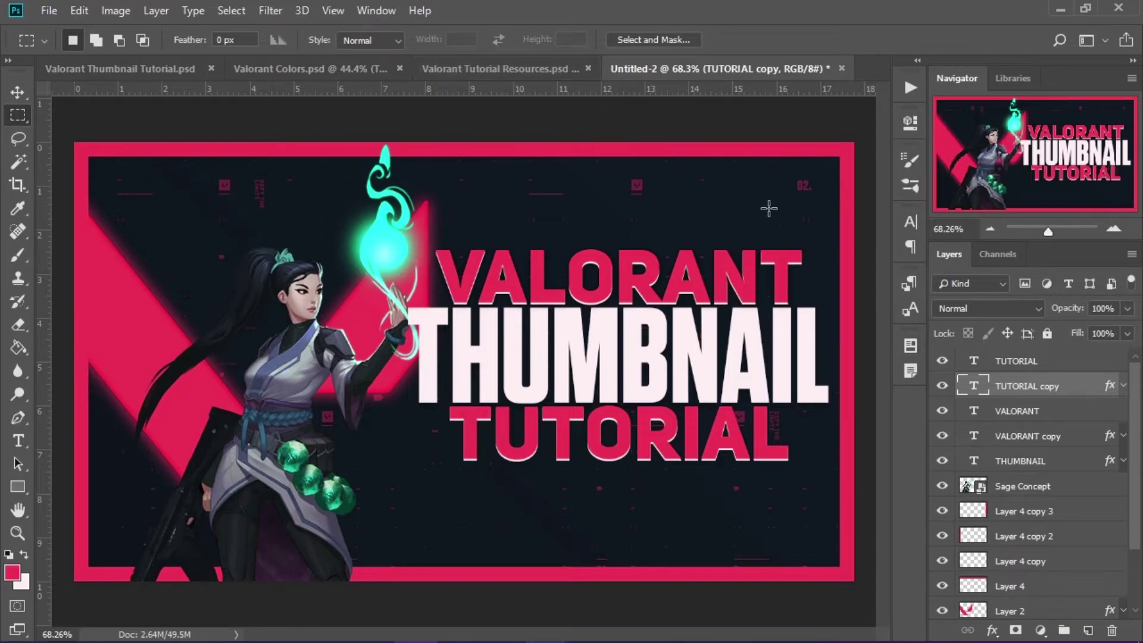
In Valorant Tutorial Resources.psd, hide the Sage Concept layer and show the masked 62 copy layer.
{"action": "left_click", "coordinate": [495, 67]}
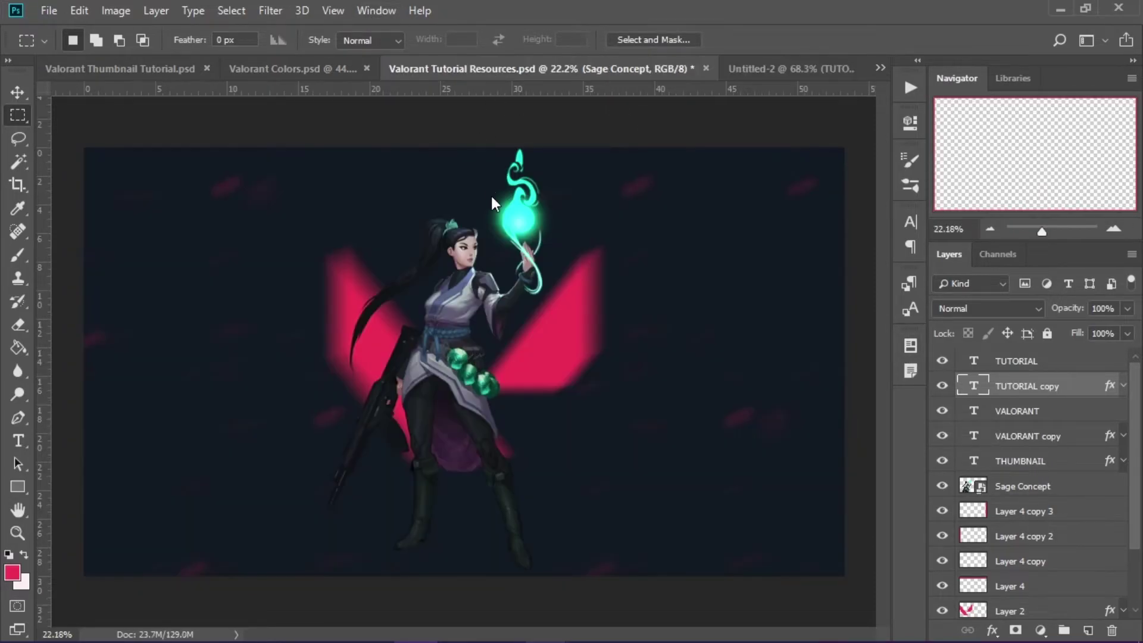
{"action": "left_click", "coordinate": [942, 411]}
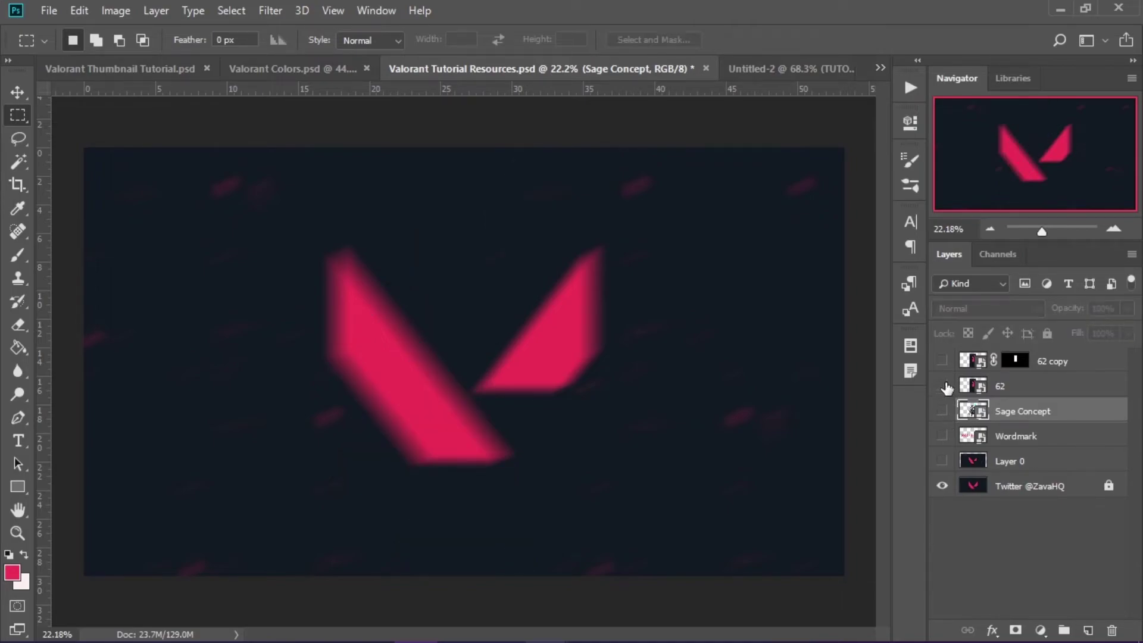
{"action": "left_click", "coordinate": [942, 361]}
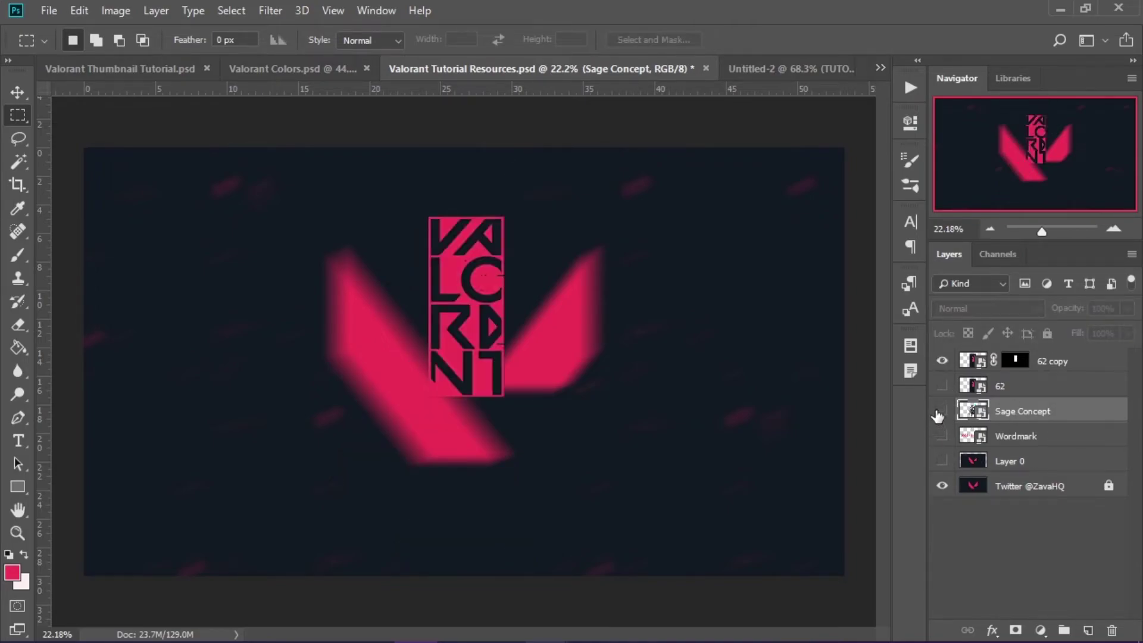
Copy the masked 62 copy layer into the Untitled-2 thumbnail and place it at the top of the layer stack.
{"action": "left_click", "coordinate": [942, 361]}
{"action": "left_click", "coordinate": [942, 386]}
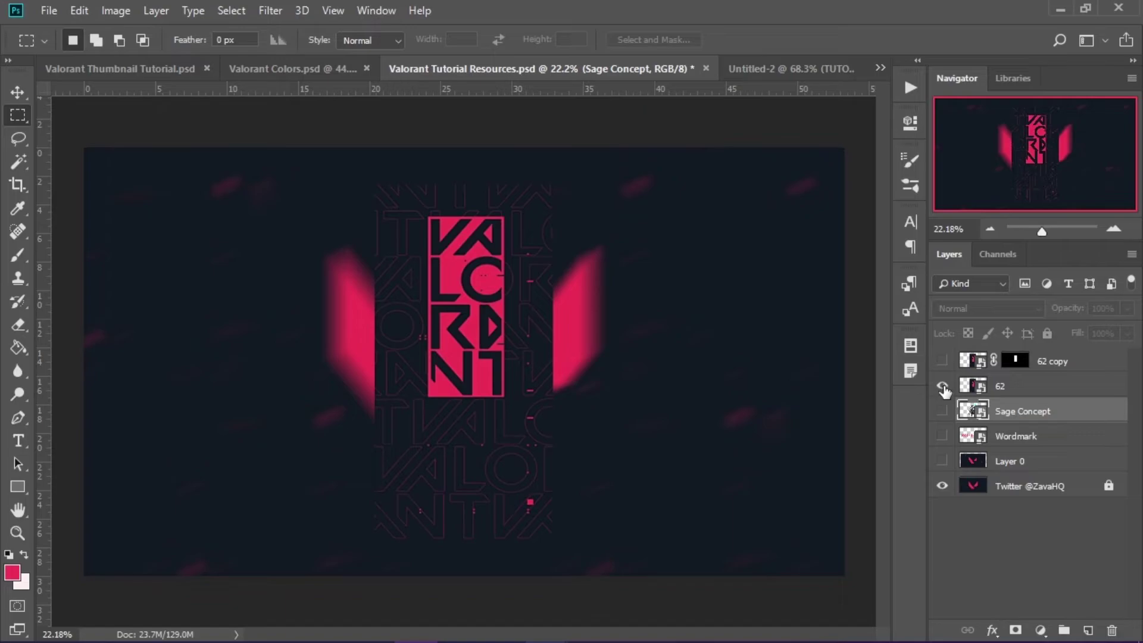
{"action": "left_click", "coordinate": [943, 386]}
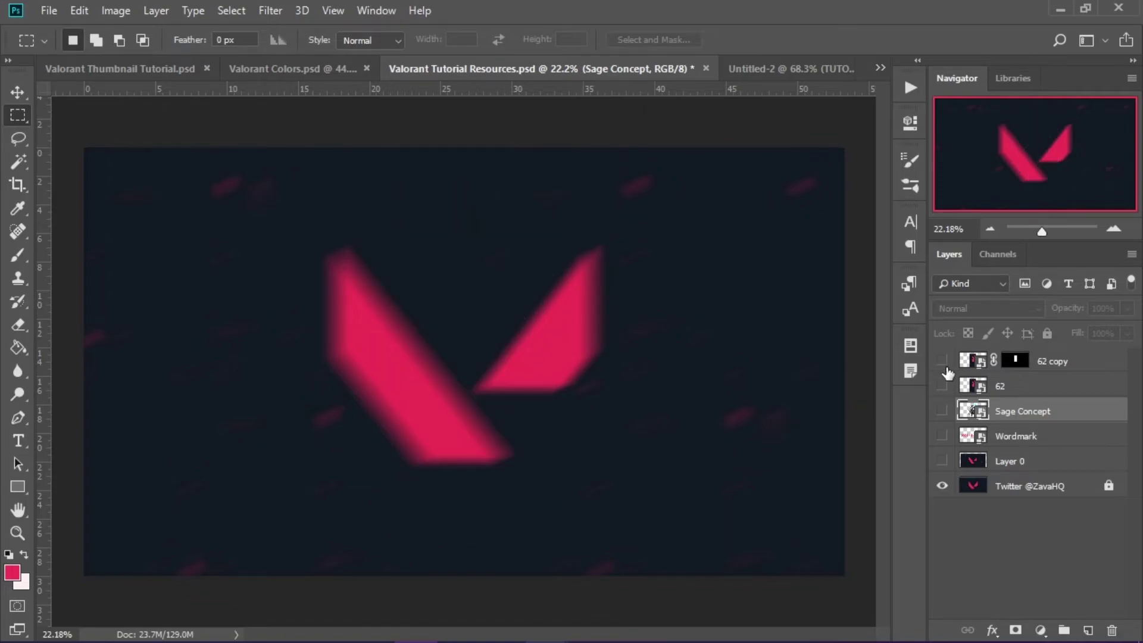
{"action": "left_click", "coordinate": [942, 361]}
{"action": "left_click", "coordinate": [1076, 367]}
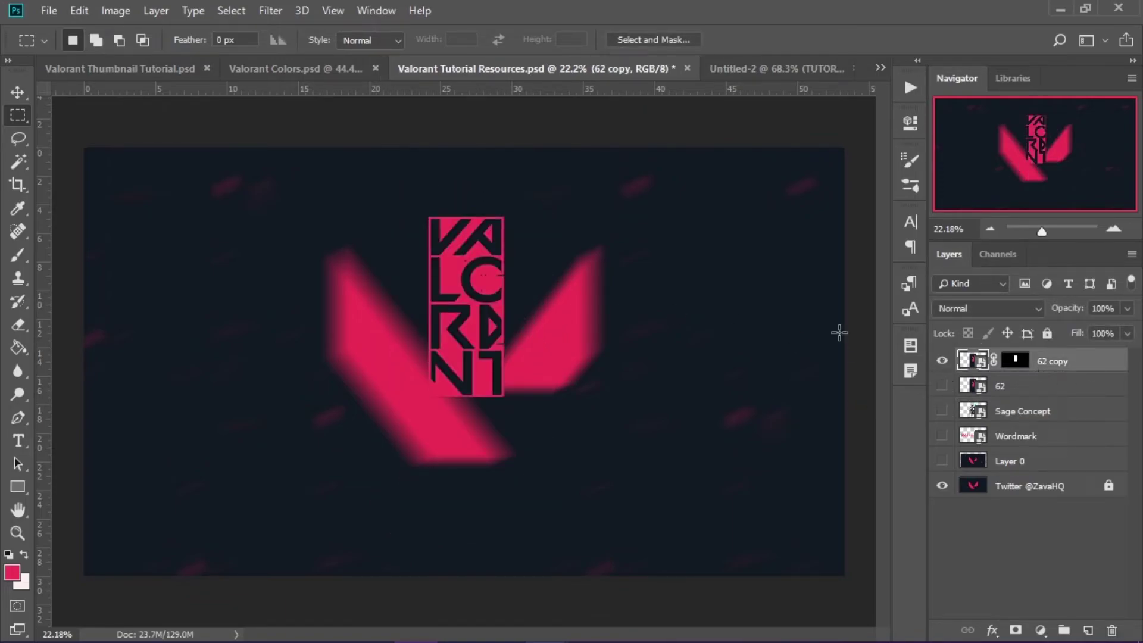
{"action": "left_click_drag", "start_coordinate": [1098, 364], "coordinate": [649, 232]}
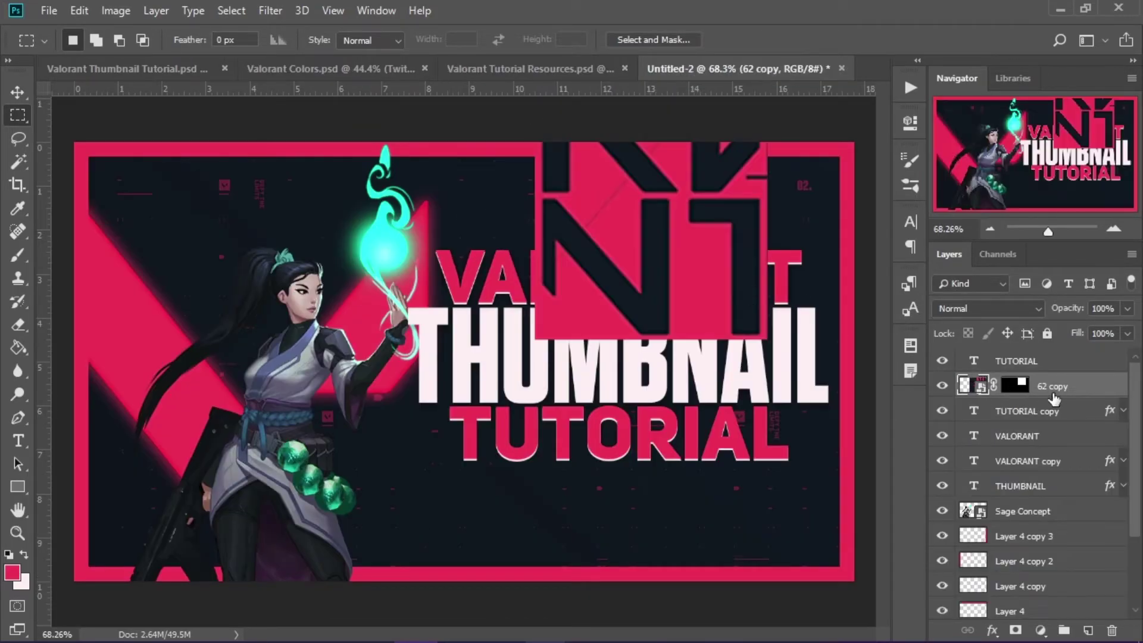
{"action": "left_click_drag", "start_coordinate": [1066, 395], "coordinate": [1066, 357]}
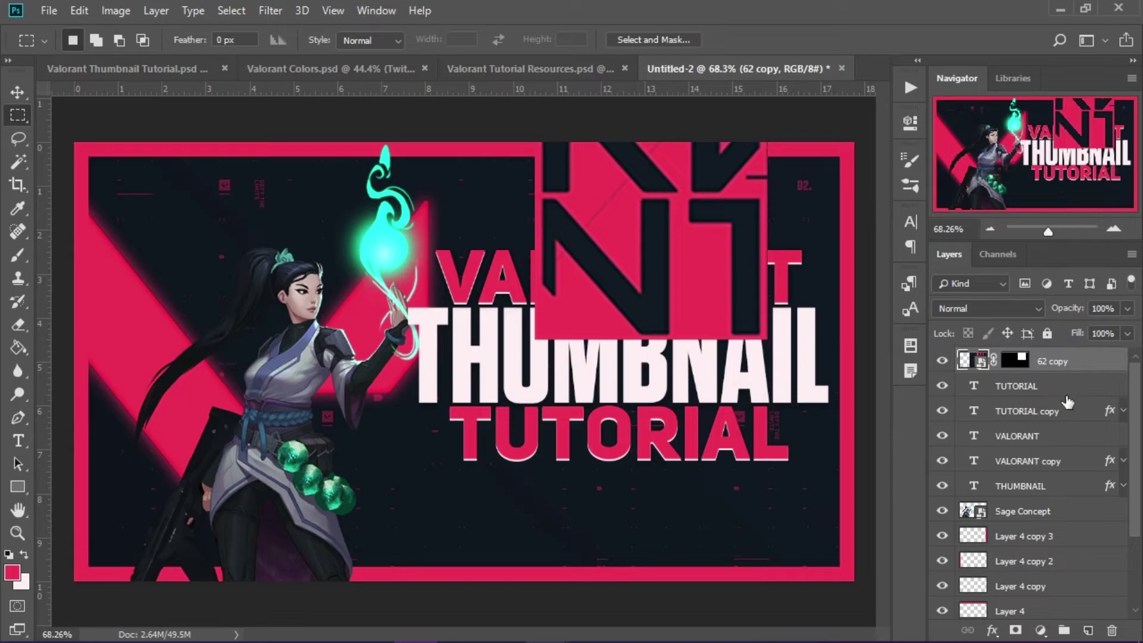
Scale the 62 copy graphic to about 36.4% and move it to about X 1074 px, Y 292 px.
{"action": "key", "text": "ctrl+t"}
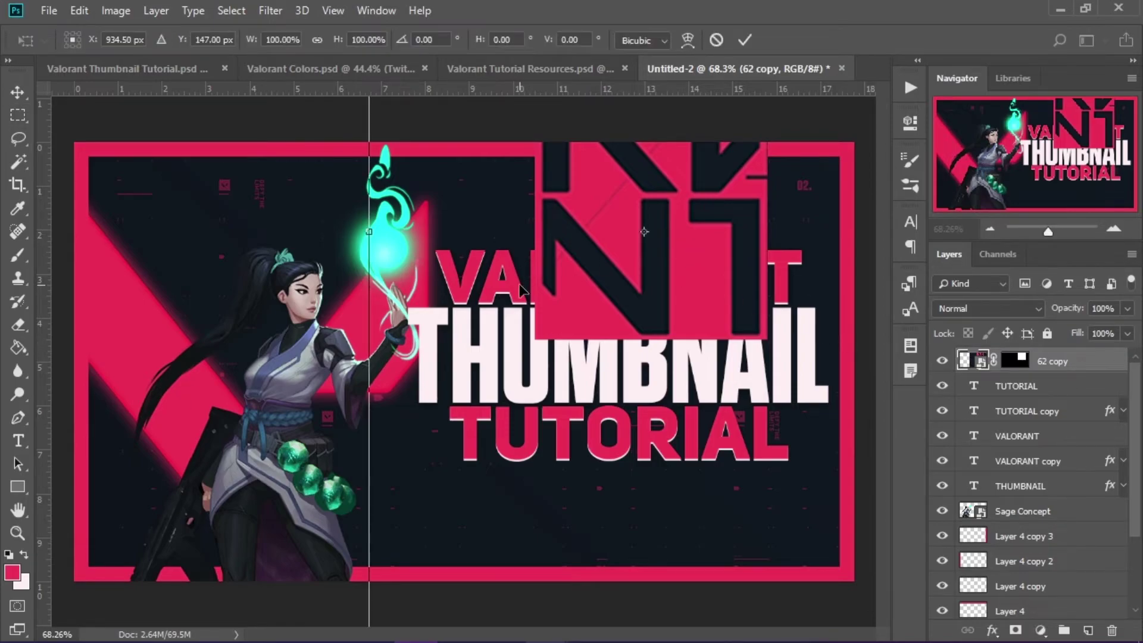
{"action": "key", "text": "ctrl+minus"}
{"action": "key", "text": "ctrl+minus"}
{"action": "left_click_drag", "start_coordinate": [695, 569], "coordinate": [605, 388]}
{"action": "key", "text": "ctrl+plus"}
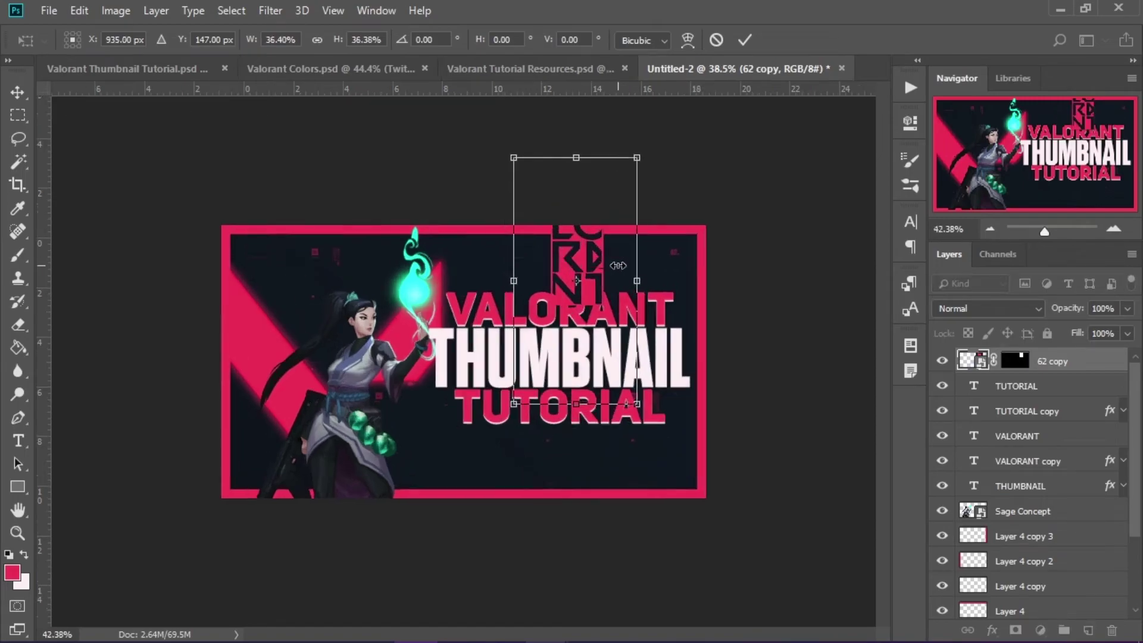
{"action": "scroll", "coordinate": [673, 215], "scroll_direction": "up", "scroll_amount": 3}
{"action": "scroll", "coordinate": [684, 199], "scroll_direction": "down", "scroll_amount": 3}
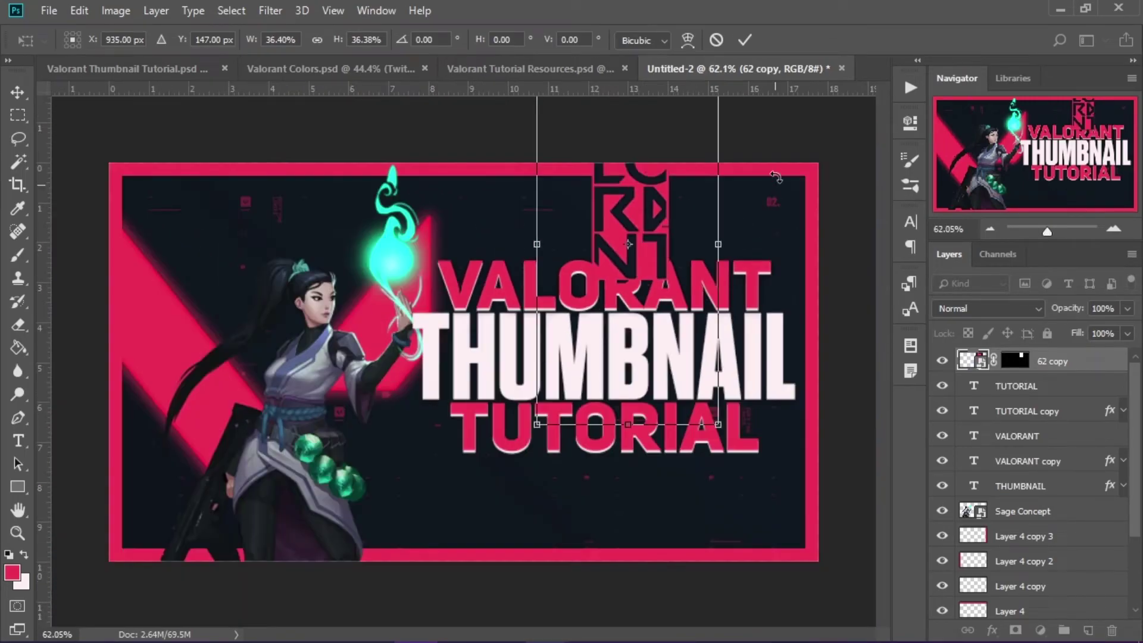
{"action": "scroll", "coordinate": [742, 150], "scroll_direction": "up", "scroll_amount": 4}
{"action": "scroll", "coordinate": [742, 150], "scroll_direction": "up", "scroll_amount": 3}
{"action": "left_click_drag", "start_coordinate": [536, 197], "coordinate": [672, 310]}
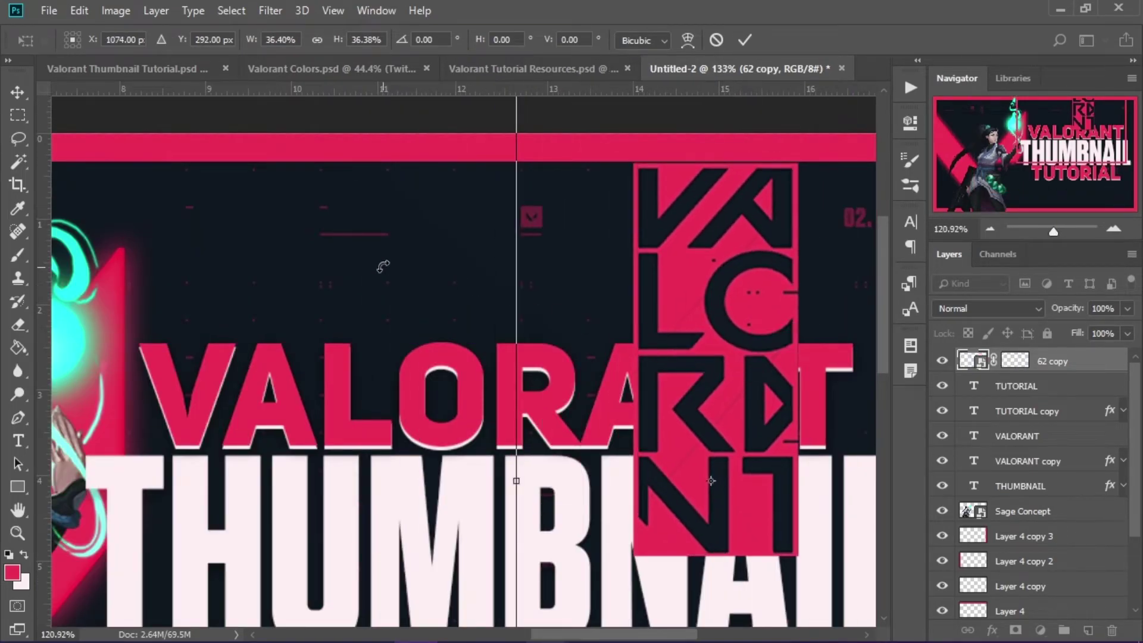
Shrink the 62 copy graphic to about 14.3% and place it under the upper border at X 1108.5 px, Y 128.5 px.
{"action": "scroll", "coordinate": [616, 249], "scroll_direction": "down", "scroll_amount": 3}
{"action": "scroll", "coordinate": [724, 178], "scroll_direction": "up", "scroll_amount": 2}
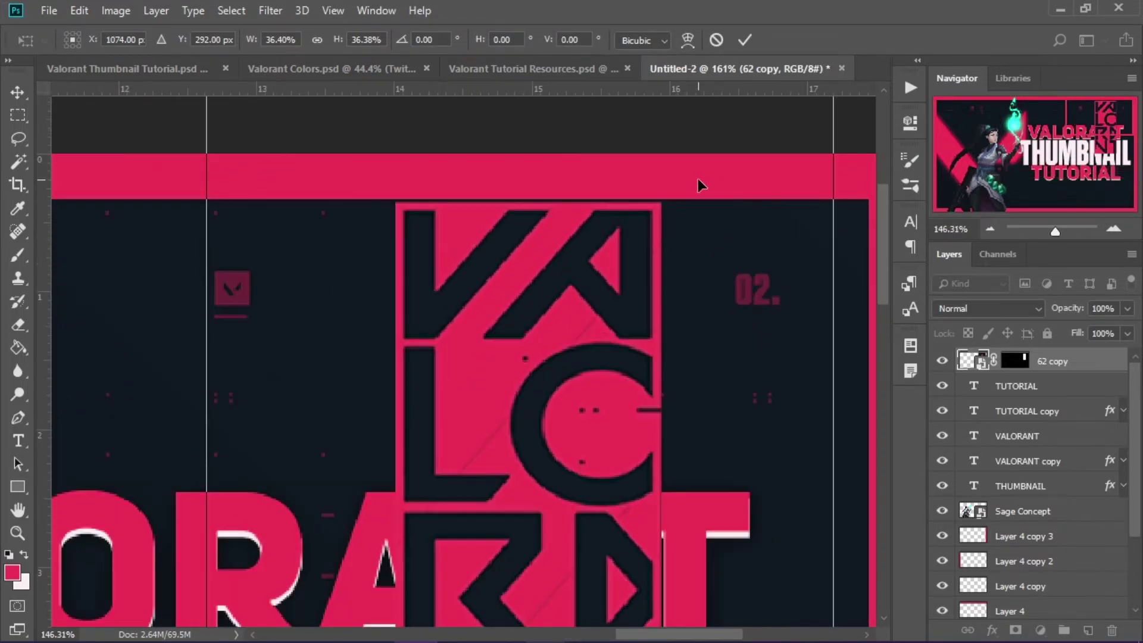
{"action": "scroll", "coordinate": [698, 179], "scroll_direction": "down", "scroll_amount": 1}
{"action": "left_click_drag", "start_coordinate": [393, 124], "coordinate": [485, 209]}
{"action": "left_click_drag", "start_coordinate": [608, 322], "coordinate": [653, 248]}
{"action": "left_click_drag", "start_coordinate": [749, 597], "coordinate": [695, 539]}
{"action": "left_click_drag", "start_coordinate": [658, 419], "coordinate": [651, 371]}
Nudge the vertical VALORANT graphic down to Y 129.5 px, just below the red border, and apply the transform.
{"action": "scroll", "coordinate": [637, 206], "scroll_direction": "up", "scroll_amount": 6}
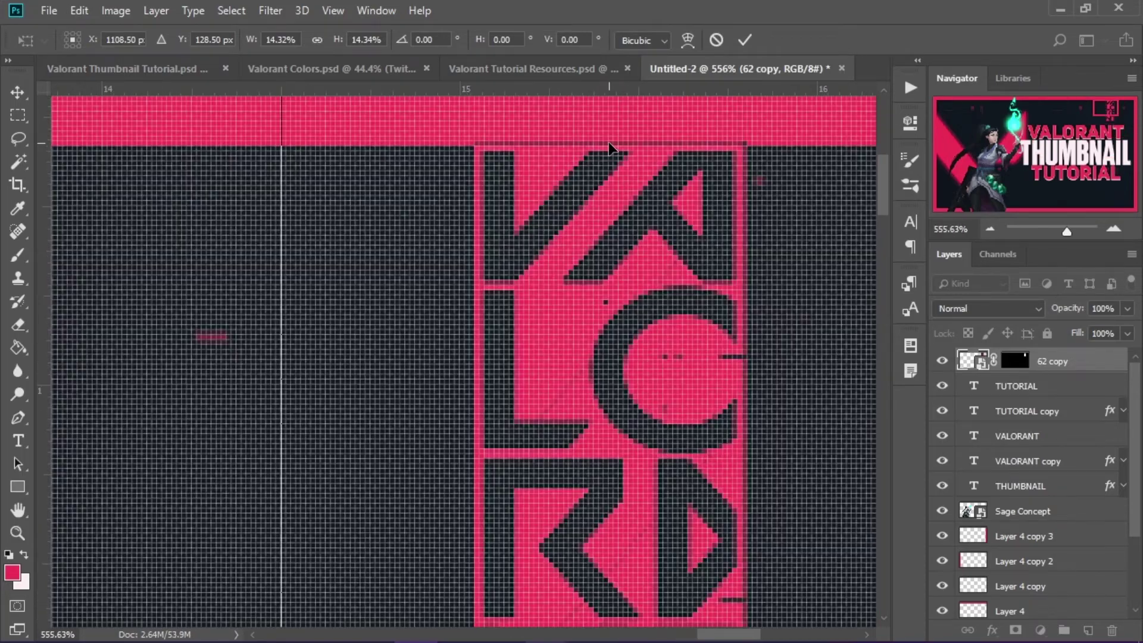
{"action": "left_click", "coordinate": [657, 195]}
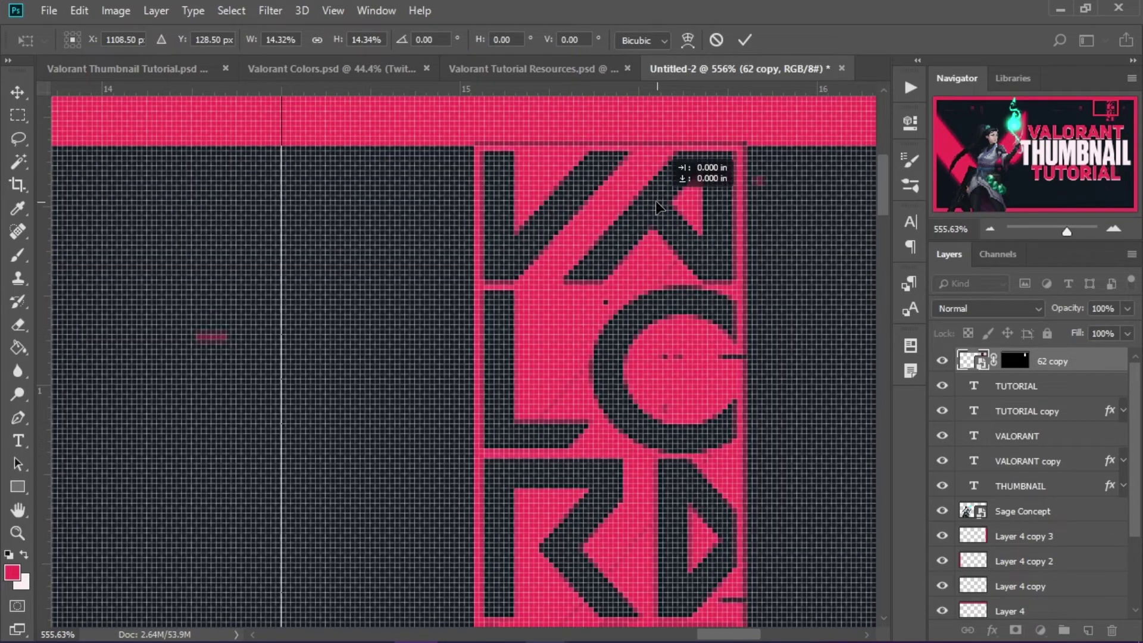
{"action": "left_click", "coordinate": [655, 202]}
{"action": "mouse_move", "coordinate": [657, 190]}
{"action": "left_mouse_down"}
{"action": "mouse_move", "coordinate": [655, 205]}
{"action": "mouse_move", "coordinate": [653, 191]}
{"action": "left_mouse_up"}
{"action": "key", "text": "Down"}
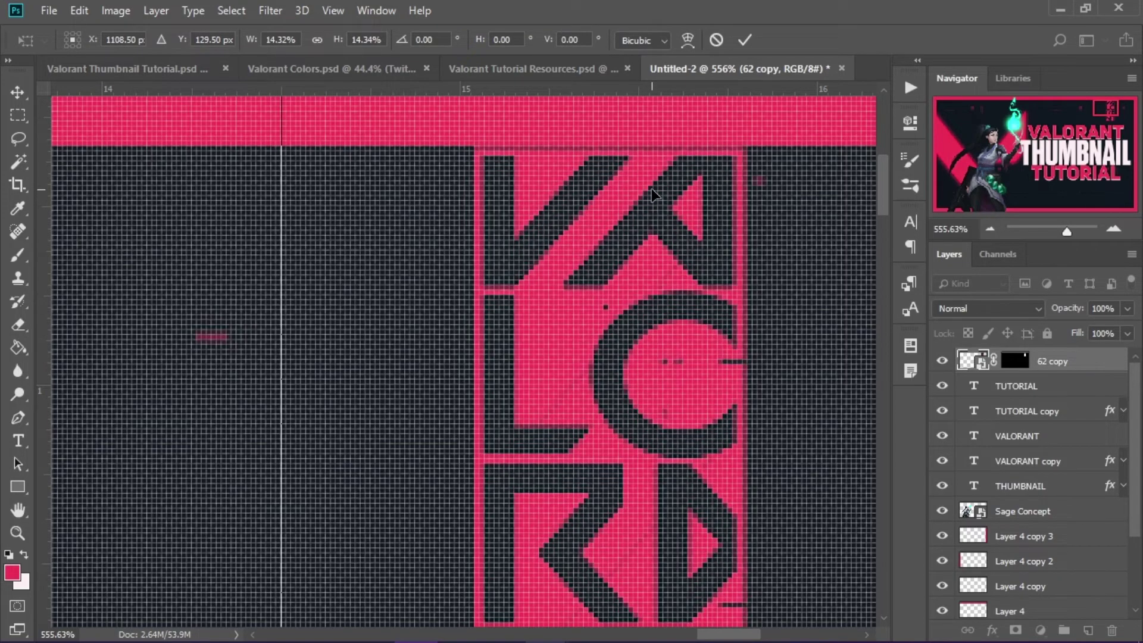
{"action": "key", "text": "Return"}
{"action": "key", "text": "m"}
{"action": "scroll", "coordinate": [643, 163], "scroll_direction": "down", "scroll_amount": 5}
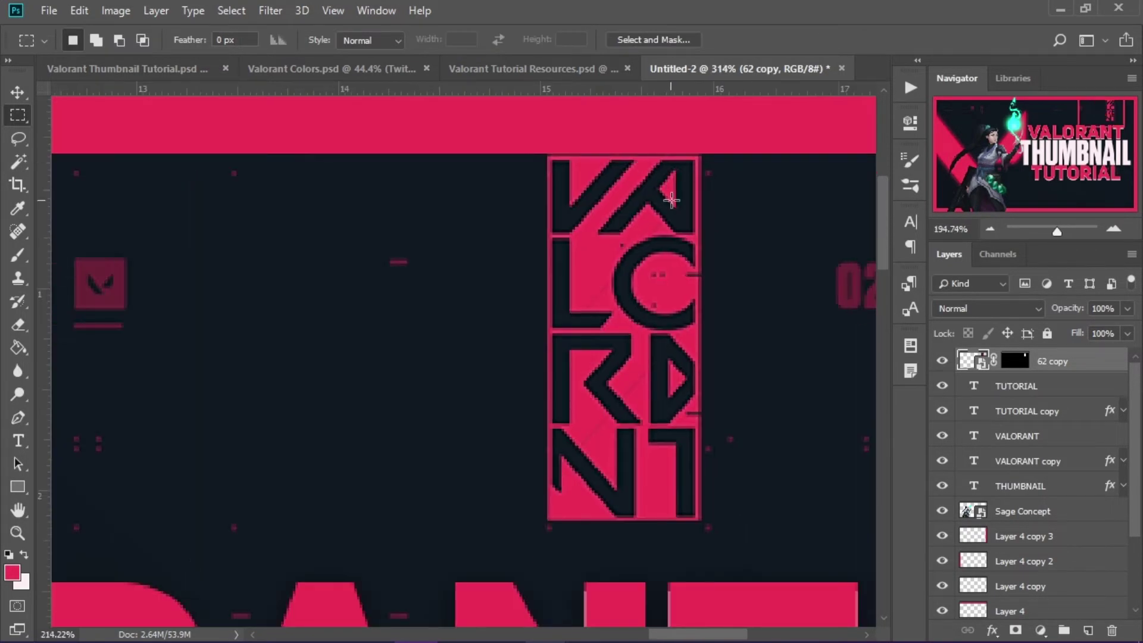
{"action": "scroll", "coordinate": [674, 205], "scroll_direction": "down", "scroll_amount": 2}
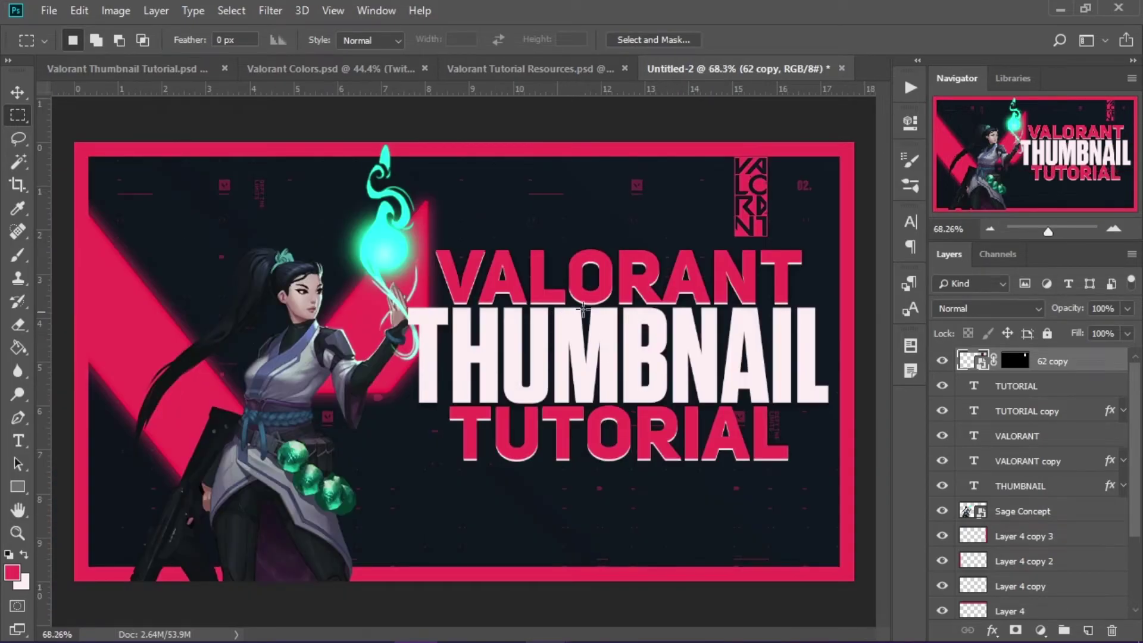
{"action": "key", "text": "ctrl+t"}
{"action": "key", "text": "Return"}
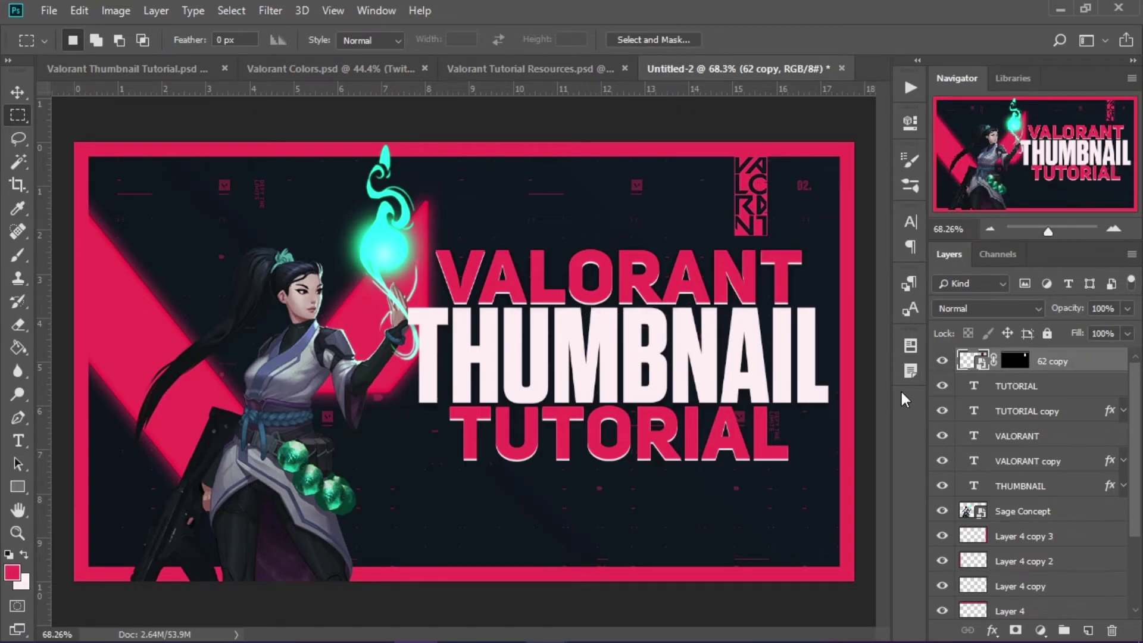
Merge all visible layers into one and open the result in the Camera Raw Filter.
{"action": "key", "text": "ctrl+shift+e"}
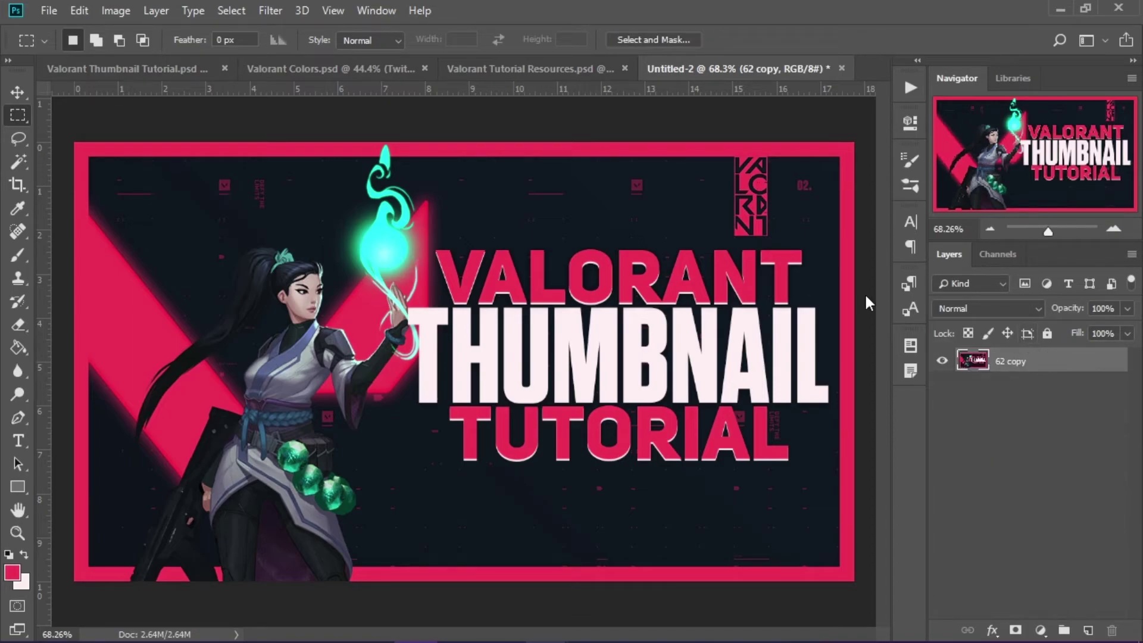
{"action": "left_click", "coordinate": [269, 12]}
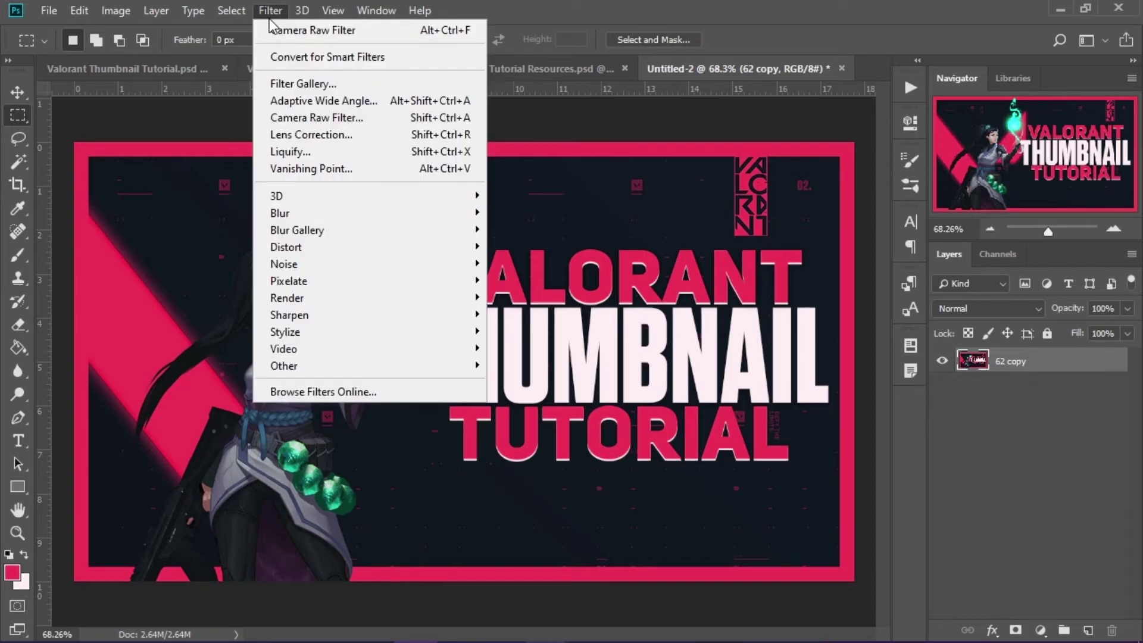
{"action": "left_click", "coordinate": [398, 119]}
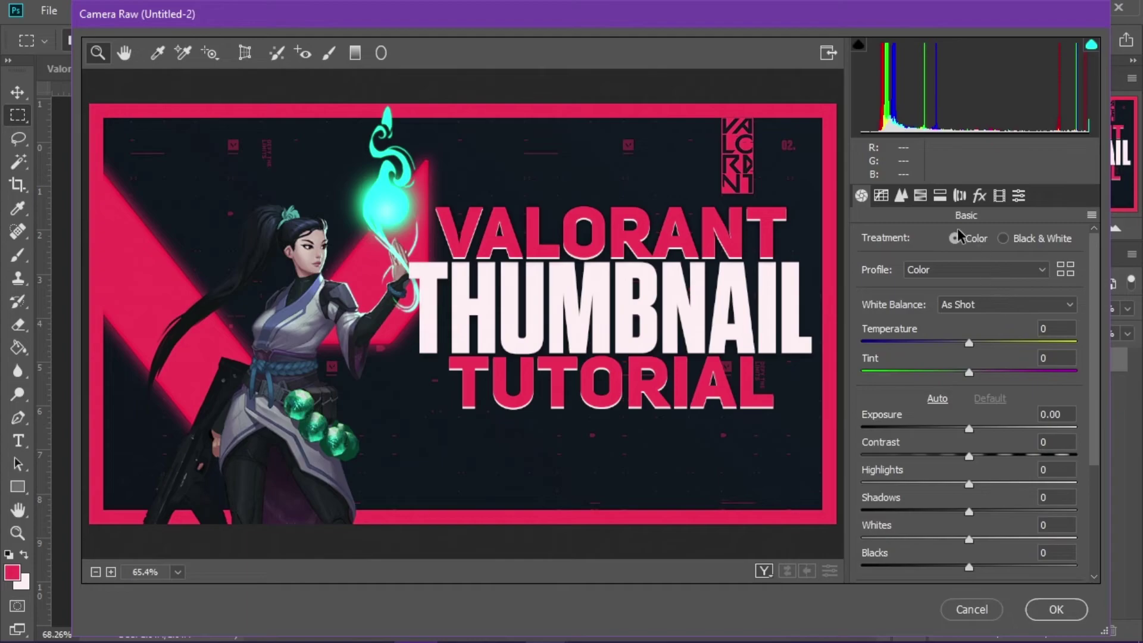
Set the Basic white balance to Temperature -7 and Tint +4.
{"action": "left_click", "coordinate": [901, 195]}
{"action": "left_click", "coordinate": [960, 195]}
{"action": "left_click", "coordinate": [1019, 195]}
{"action": "left_click", "coordinate": [861, 196]}
{"action": "left_click", "coordinate": [1053, 329]}
{"action": "type", "text": "-7"}
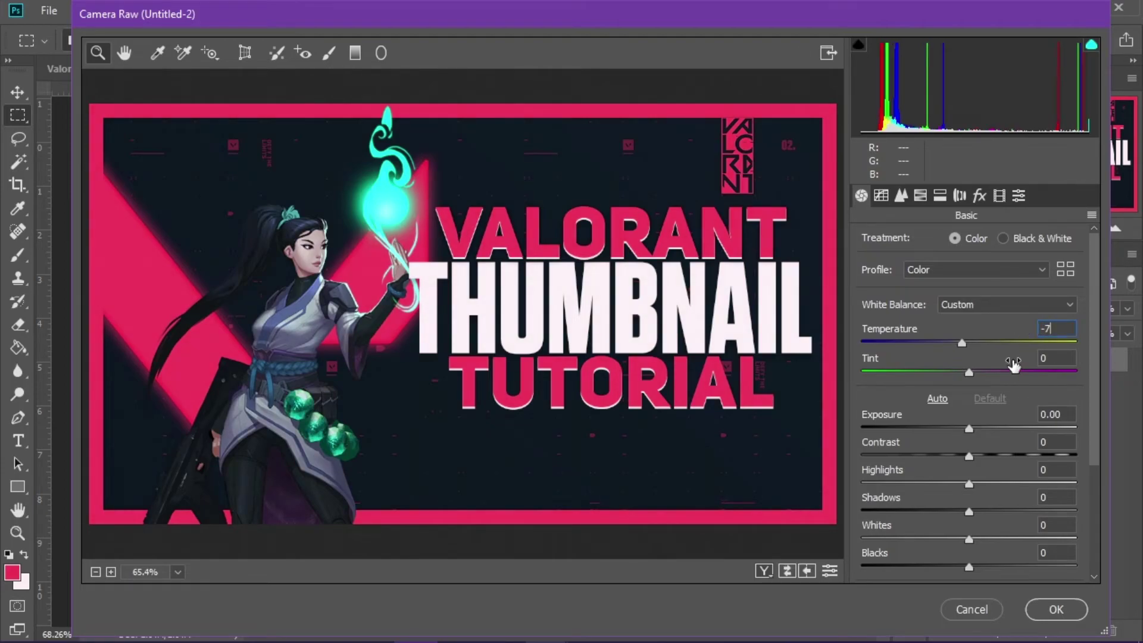
{"action": "left_click", "coordinate": [1064, 359]}
{"action": "type", "text": "4"}
{"action": "key", "text": "Tab"}
Set Texture to +25, Clarity to +8 and Dehaze to +4.
{"action": "scroll", "coordinate": [1098, 501], "scroll_direction": "down", "scroll_amount": 3}
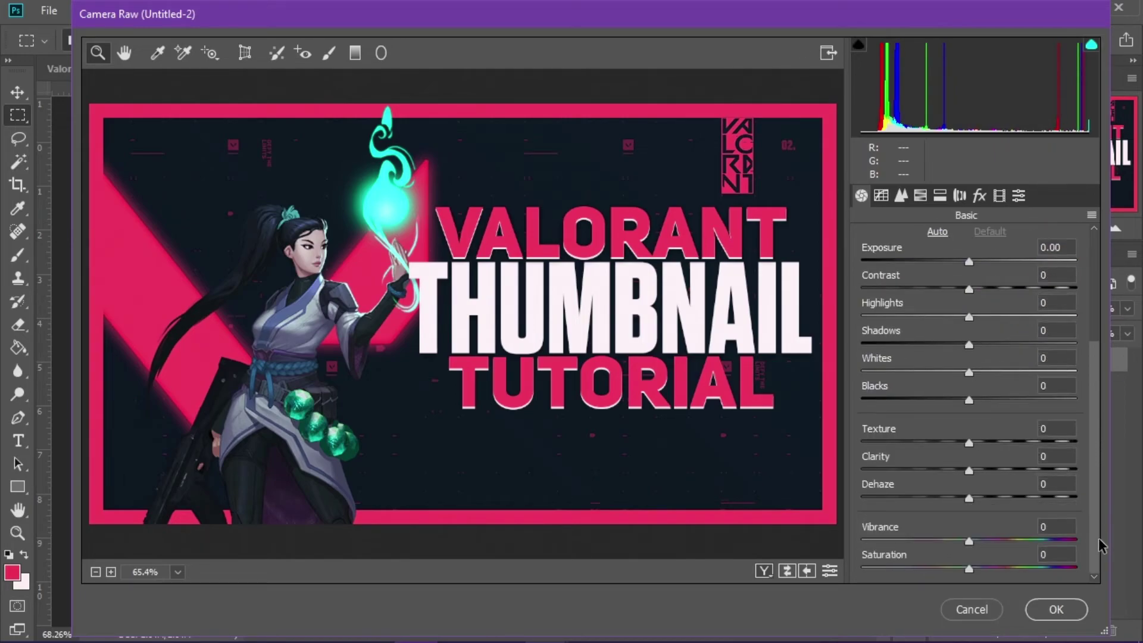
{"action": "left_click", "coordinate": [1066, 428]}
{"action": "type", "text": "25"}
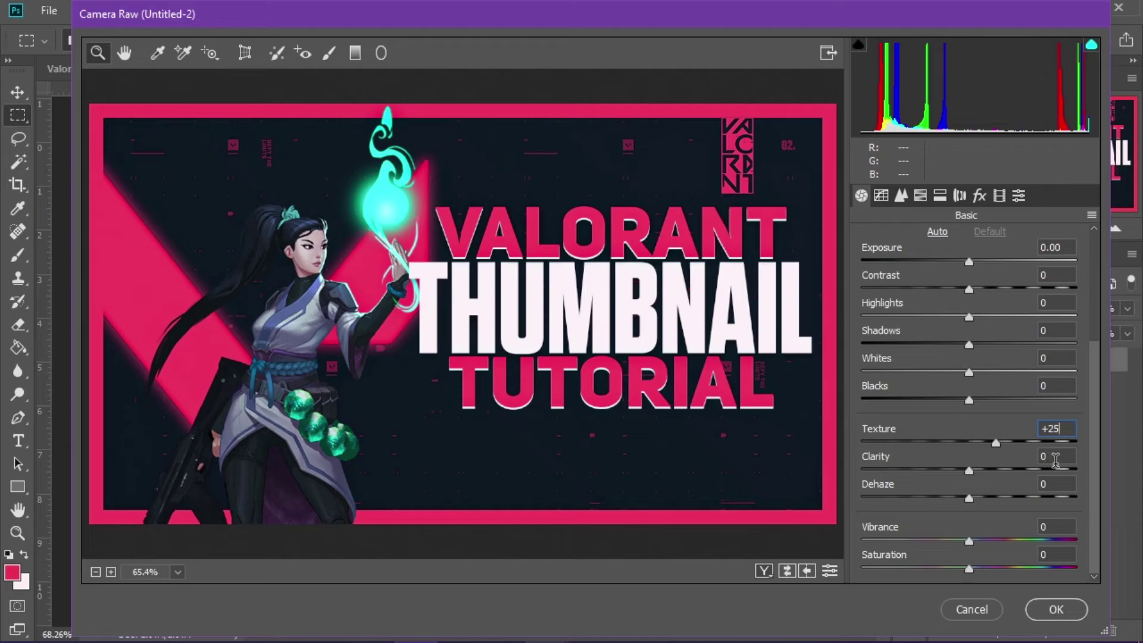
{"action": "left_click_drag", "start_coordinate": [975, 470], "coordinate": [1107, 469]}
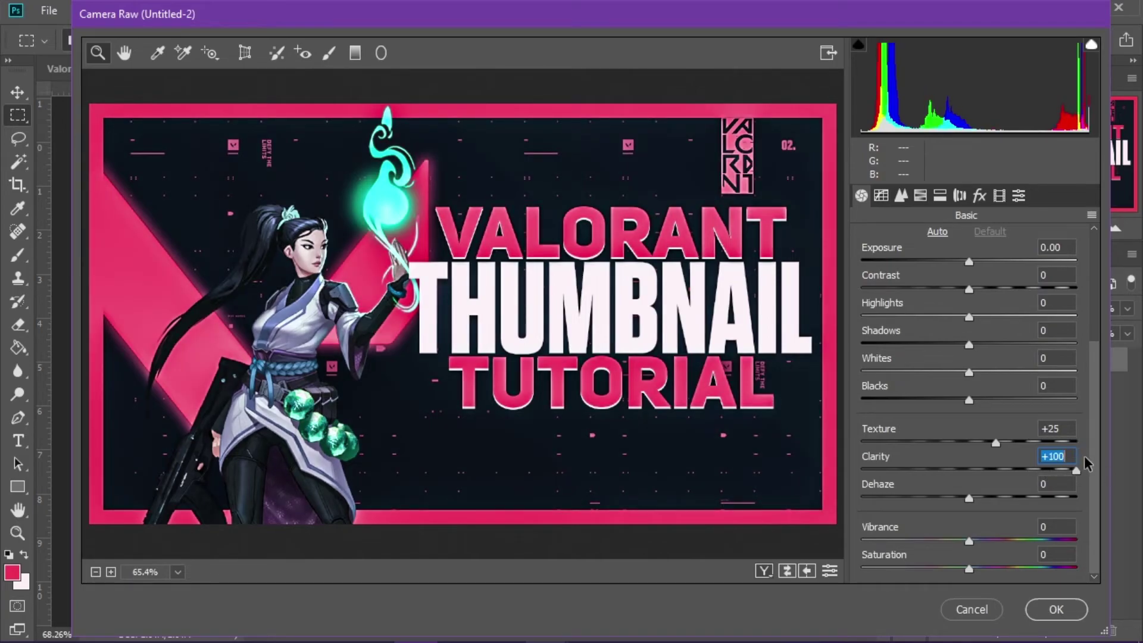
{"action": "type", "text": "8"}
{"action": "left_click", "coordinate": [1059, 479]}
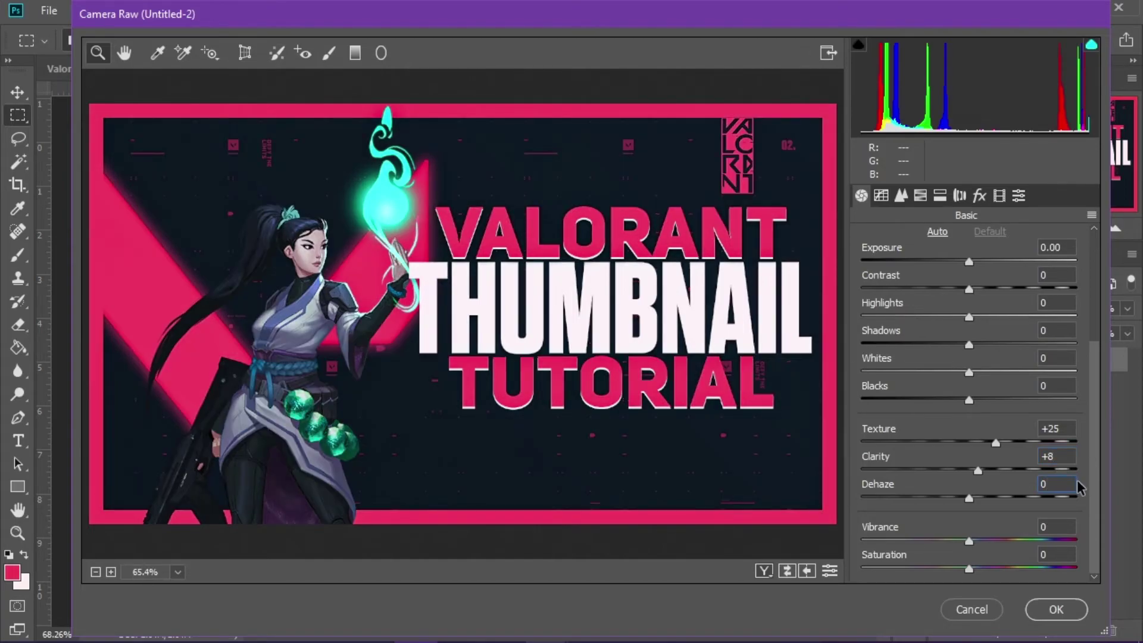
{"action": "type", "text": "+4"}
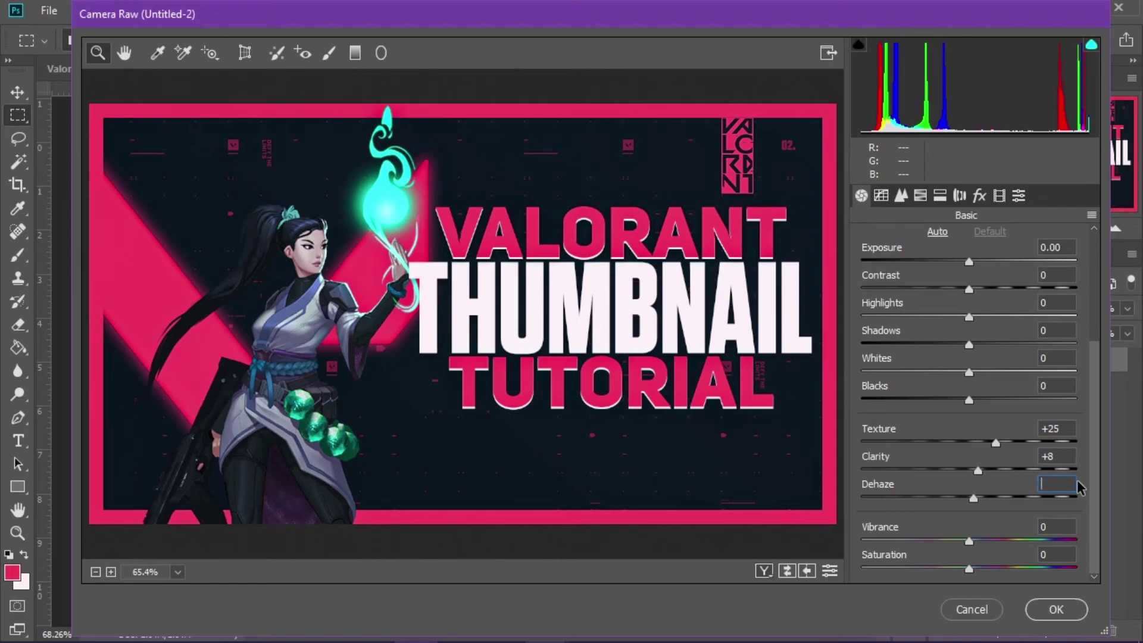
Raise Vibrance to +3 and Saturation to +3.
{"action": "left_click", "coordinate": [1054, 525]}
{"action": "type", "text": "+3"}
{"action": "key", "text": "Return"}
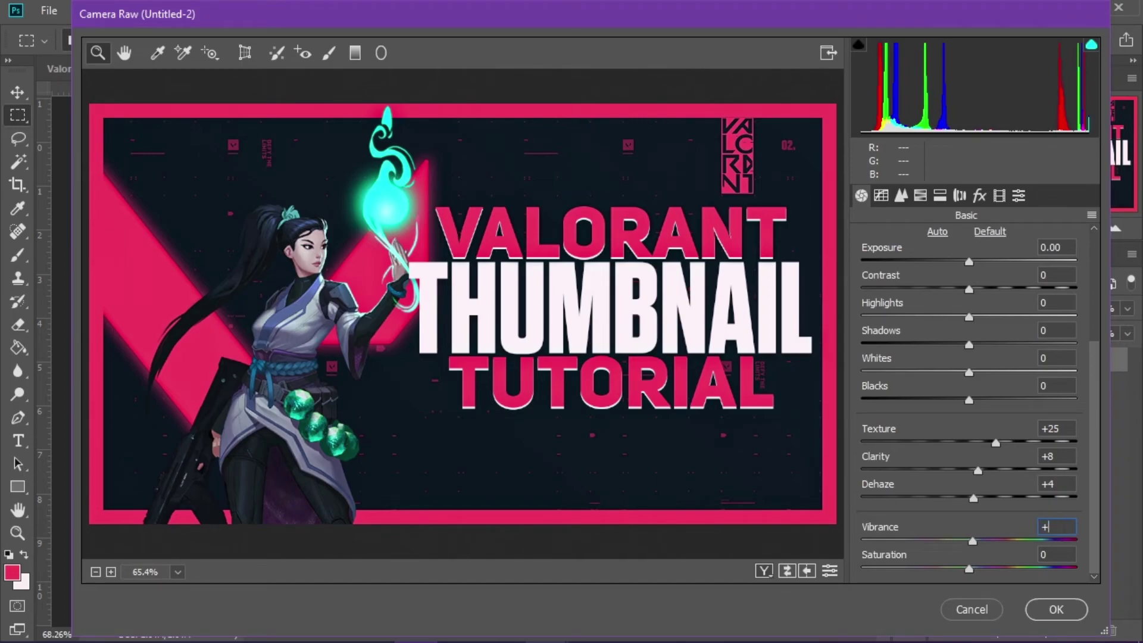
{"action": "key", "text": "Tab"}
{"action": "type", "text": "+3"}
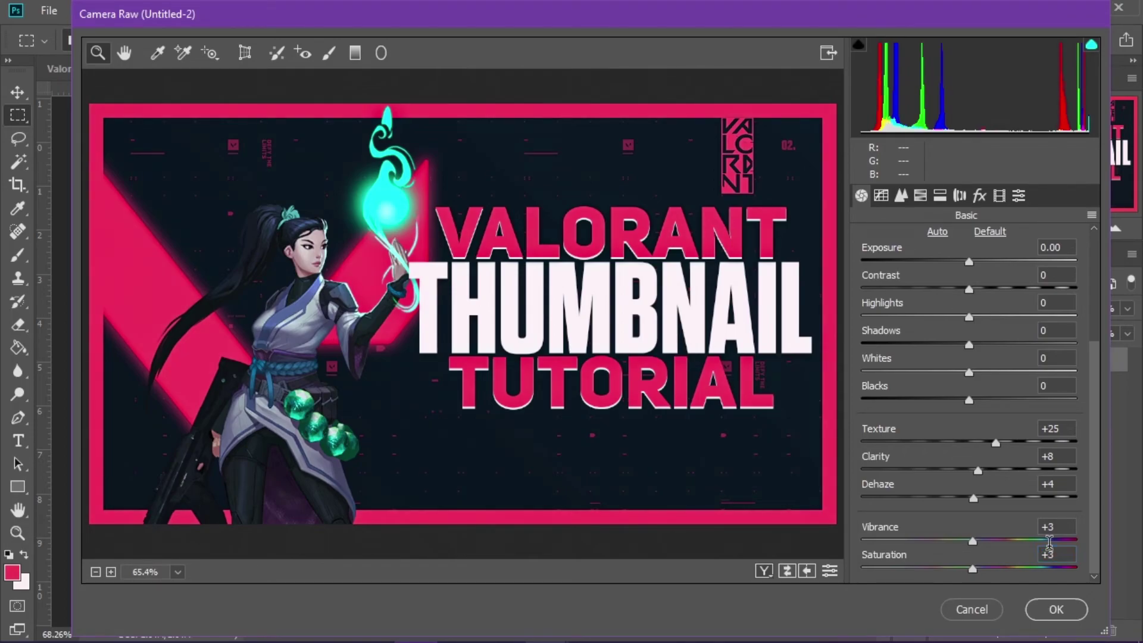
Sharpen the image in the Detail settings with Amount 27, Radius 0.9 and Detail 37.
{"action": "left_click", "coordinate": [884, 198]}
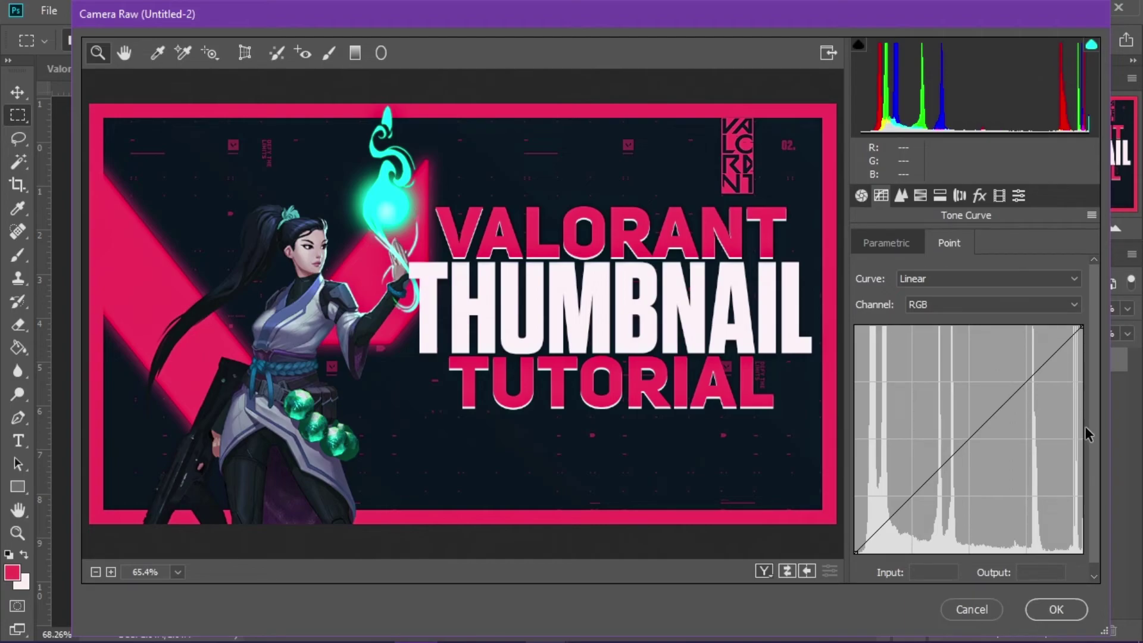
{"action": "left_click", "coordinate": [898, 196]}
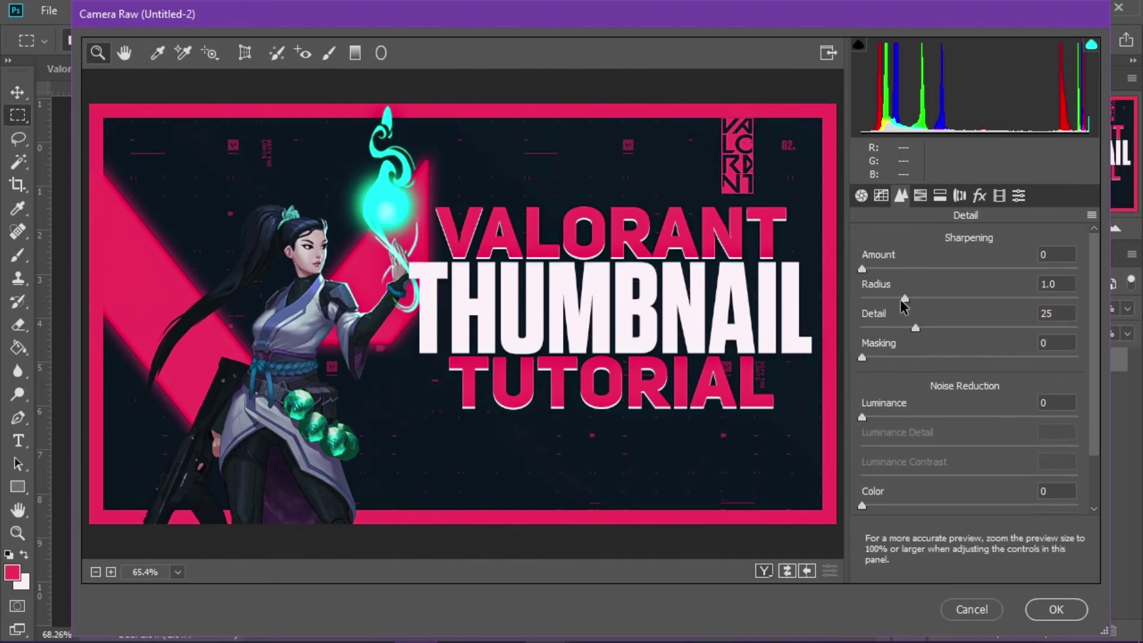
{"action": "left_click", "coordinate": [1065, 254]}
{"action": "type", "text": "27"}
{"action": "key", "text": "Tab"}
{"action": "left_click_drag", "start_coordinate": [904, 299], "coordinate": [900, 299]}
{"action": "left_click_drag", "start_coordinate": [916, 326], "coordinate": [942, 325]}
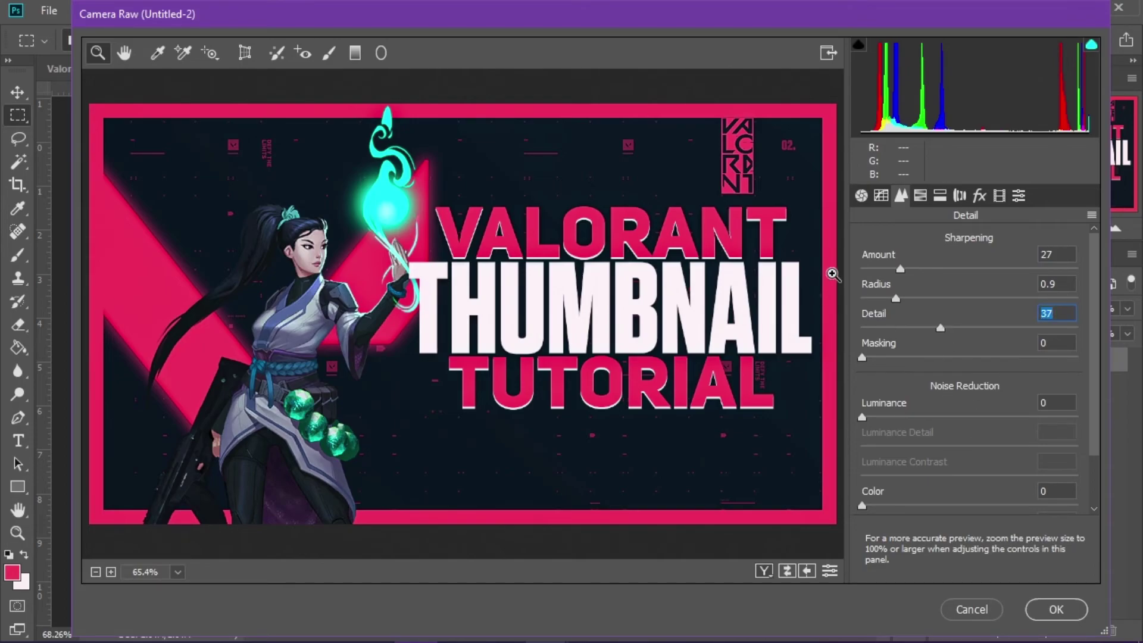
Try a lens distortion amount of +48 on the thumbnail and reset the distortion to 0.
{"action": "left_click", "coordinate": [979, 202]}
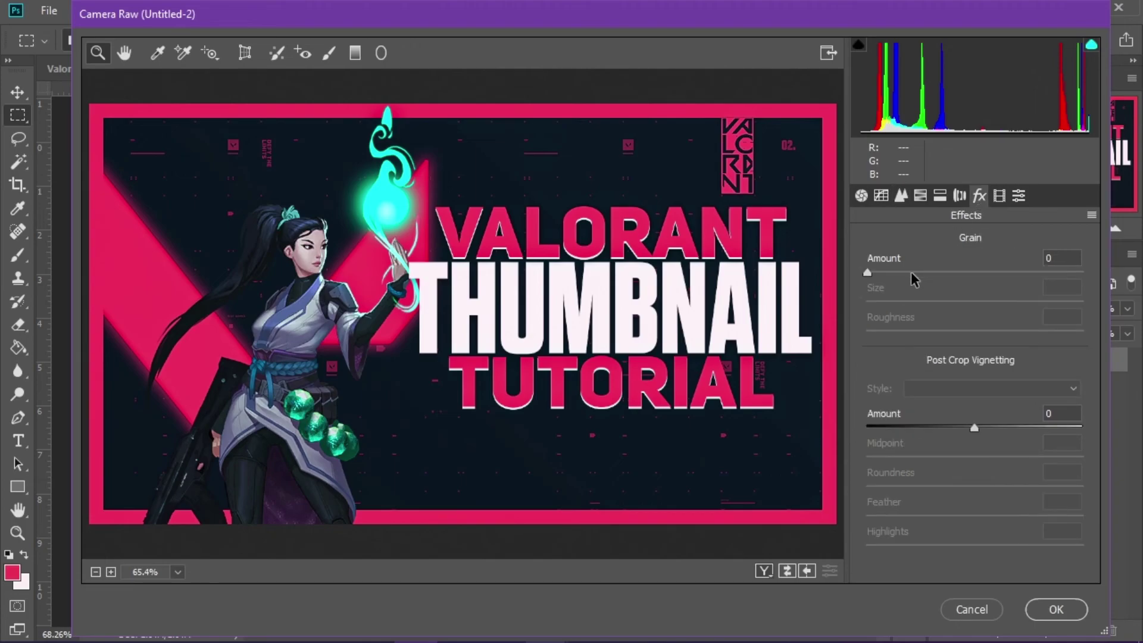
{"action": "left_click", "coordinate": [957, 196]}
{"action": "left_click", "coordinate": [956, 195]}
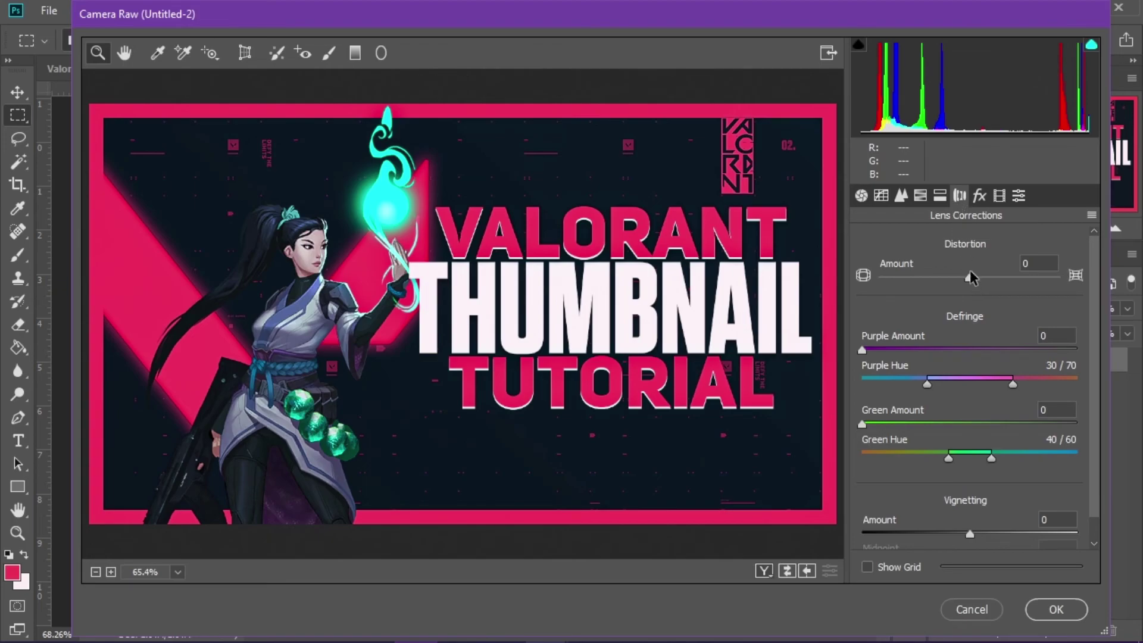
{"action": "left_click_drag", "start_coordinate": [969, 276], "coordinate": [1012, 266]}
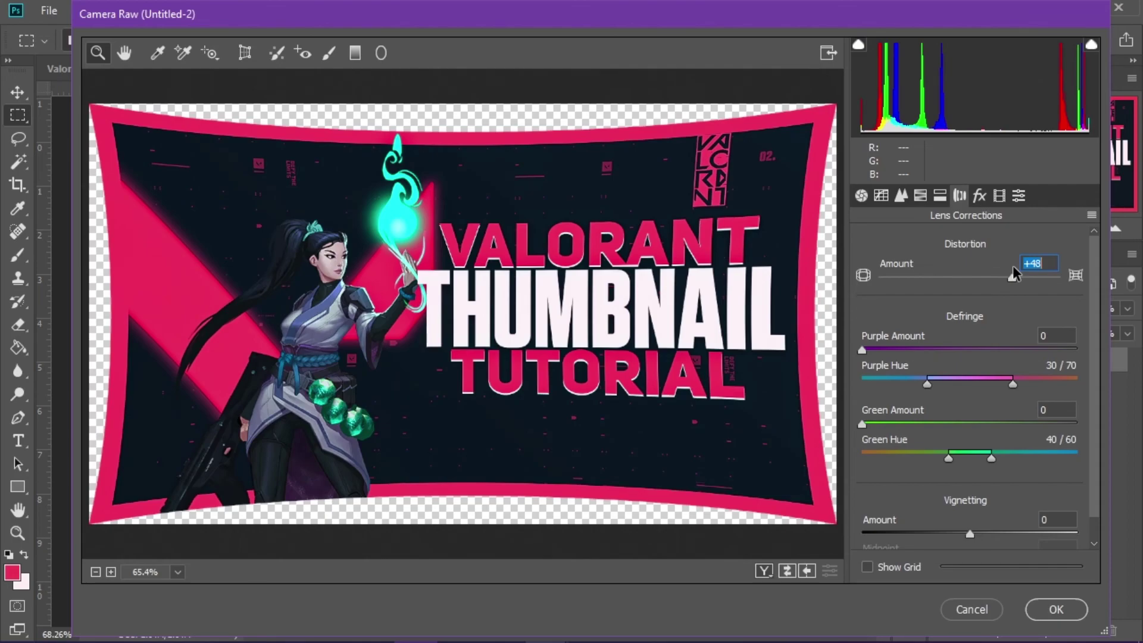
{"action": "left_click_drag", "start_coordinate": [1012, 266], "coordinate": [998, 265]}
{"action": "double_click", "coordinate": [998, 273]}
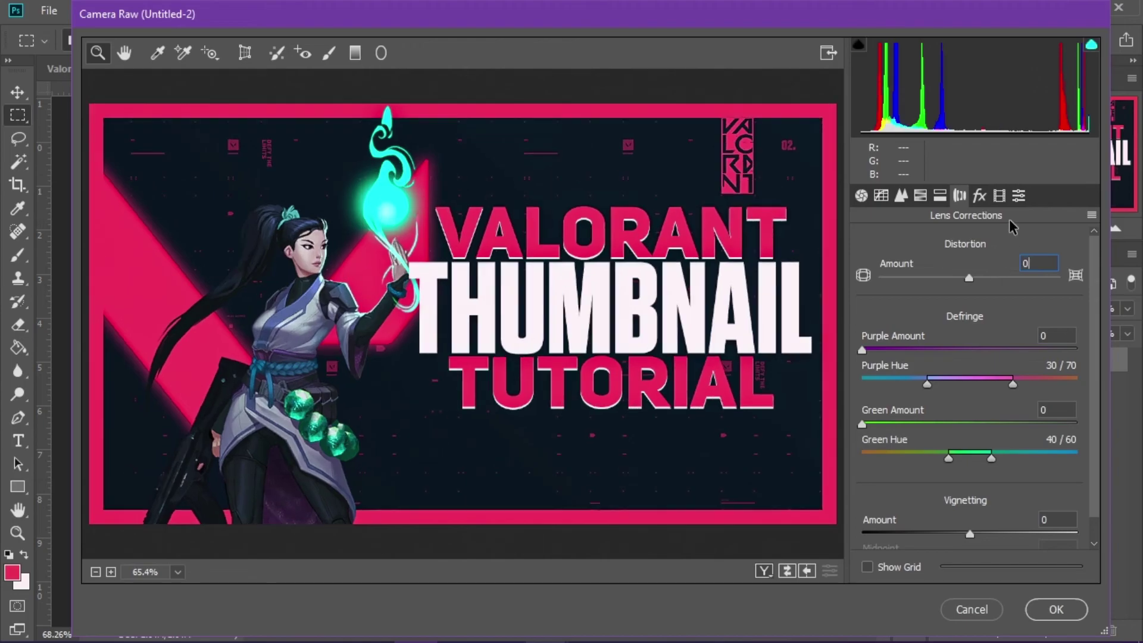
Add grain with an amount of 3 and apply the Camera Raw adjustments to the merged thumbnail.
{"action": "left_click", "coordinate": [979, 195]}
{"action": "left_click", "coordinate": [1064, 257]}
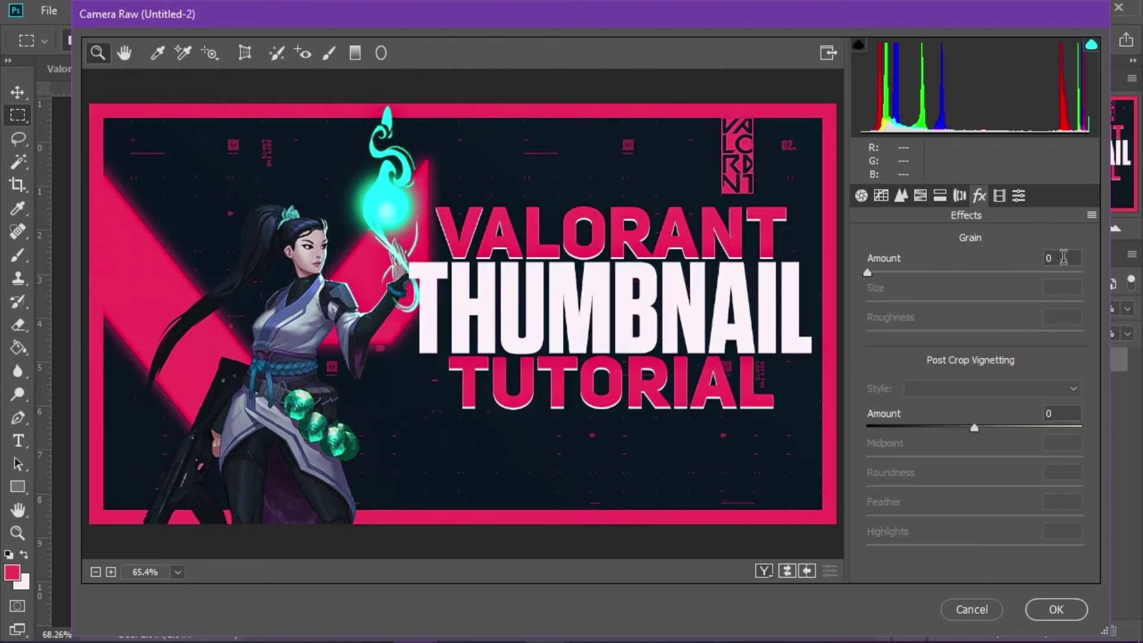
{"action": "type", "text": "3"}
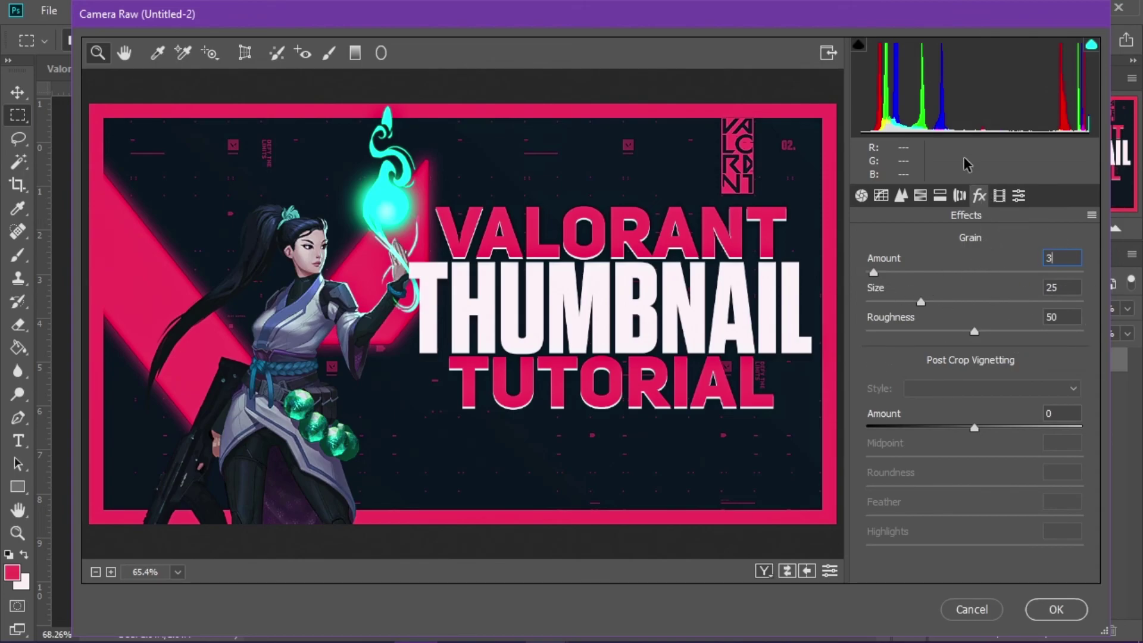
{"action": "left_click", "coordinate": [1052, 608]}
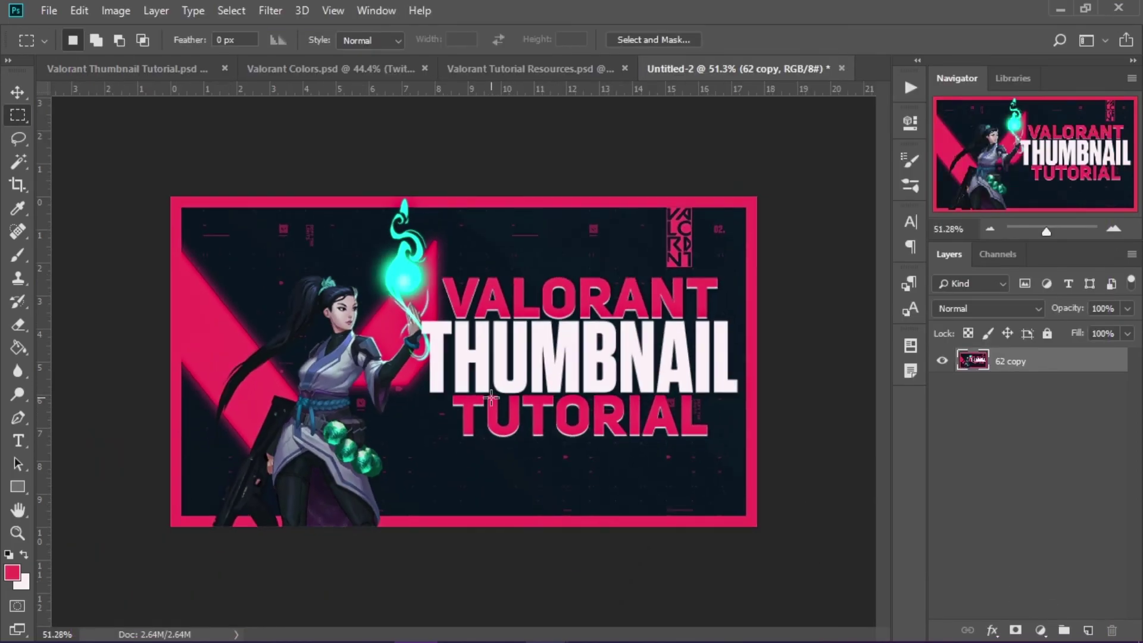
{"action": "scroll", "coordinate": [461, 352], "scroll_direction": "up", "scroll_amount": 1}
{"action": "scroll", "coordinate": [509, 333], "scroll_direction": "down", "scroll_amount": 1}
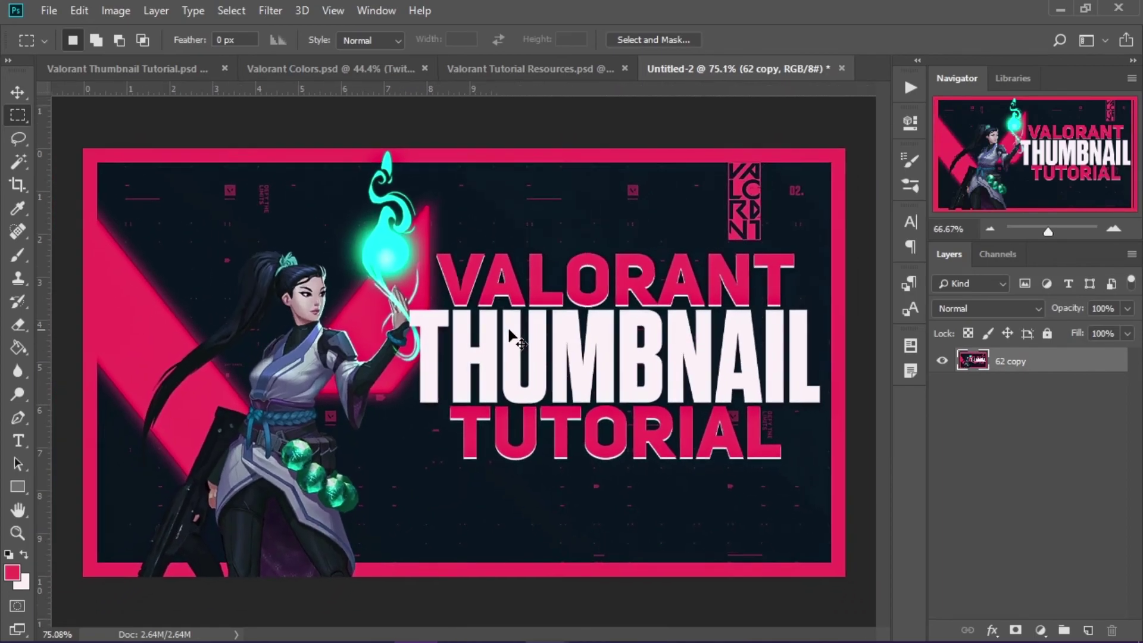